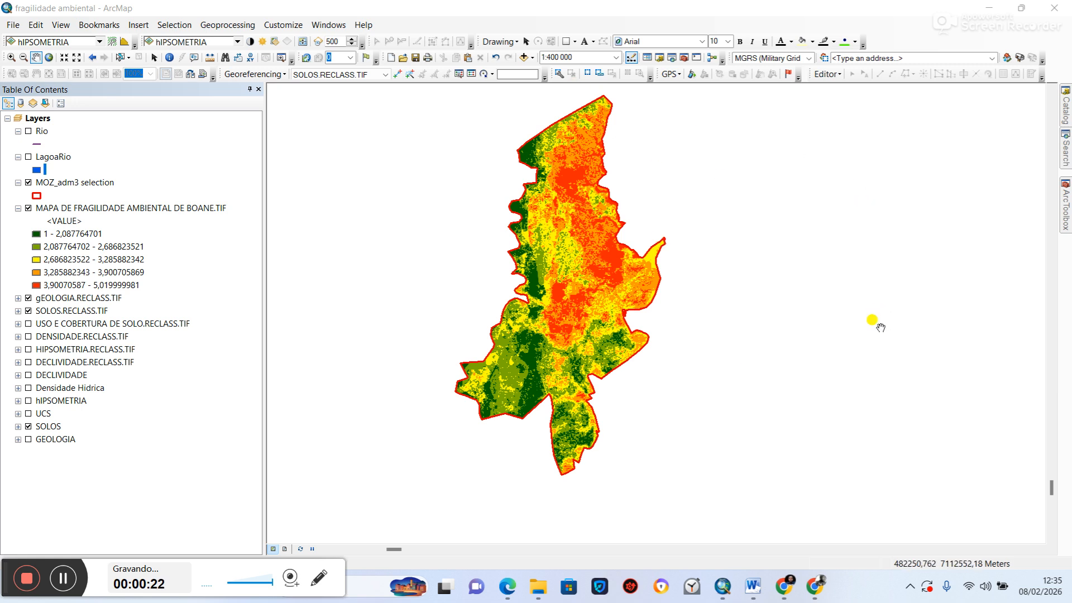
Step: Change the outline colour of the MOZ_adm3 selection layer to black and switch to layout view
{"action": "left_click", "coordinate": [22, 186]}
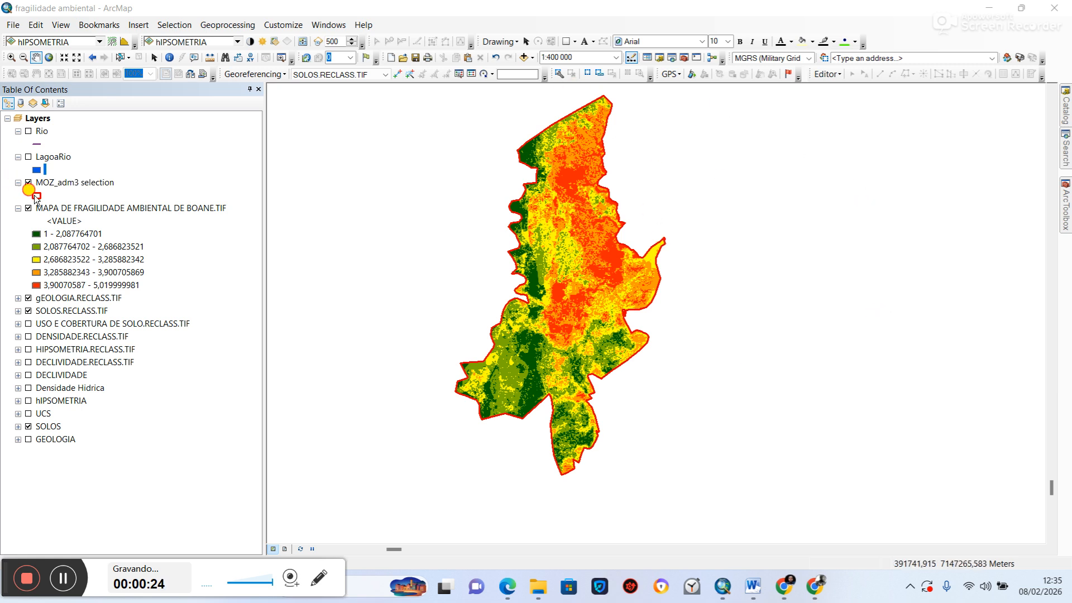
{"action": "left_click", "coordinate": [667, 288]}
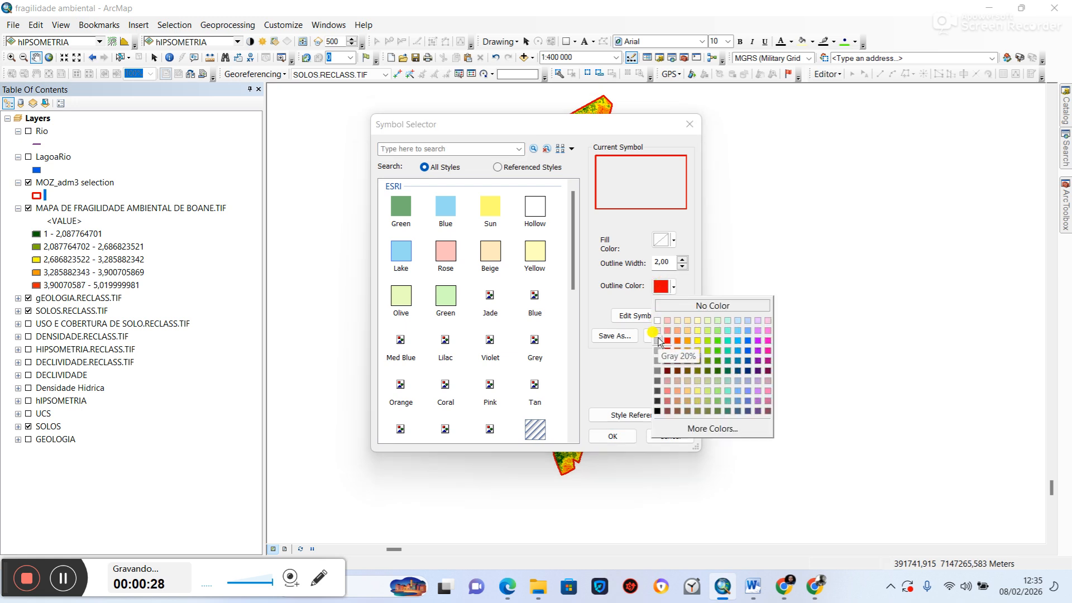
{"action": "left_click", "coordinate": [658, 410]}
{"action": "left_click", "coordinate": [617, 441]}
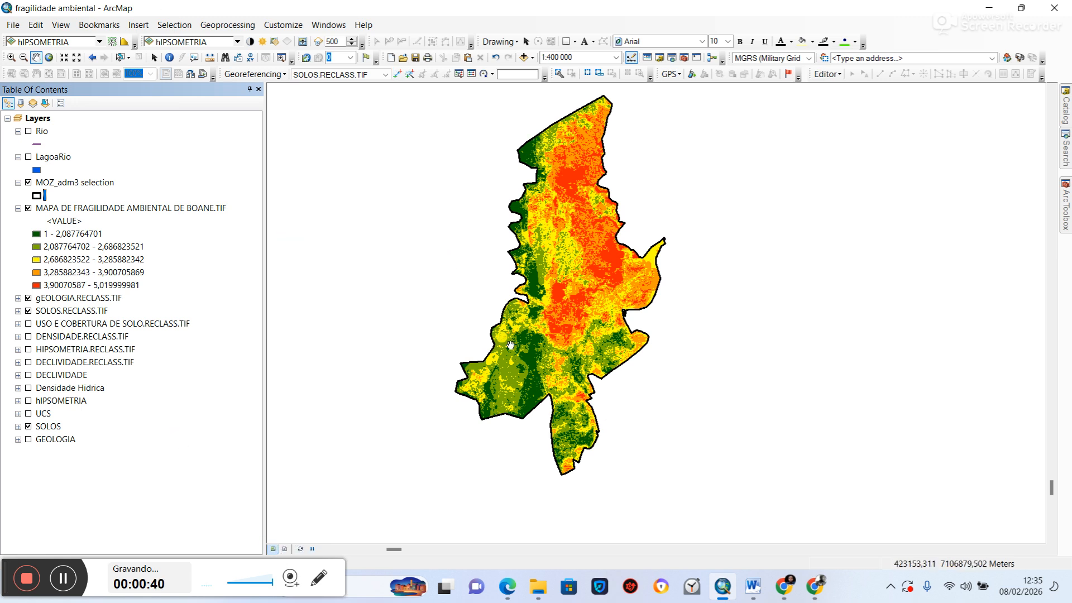
{"action": "left_click", "coordinate": [285, 550]}
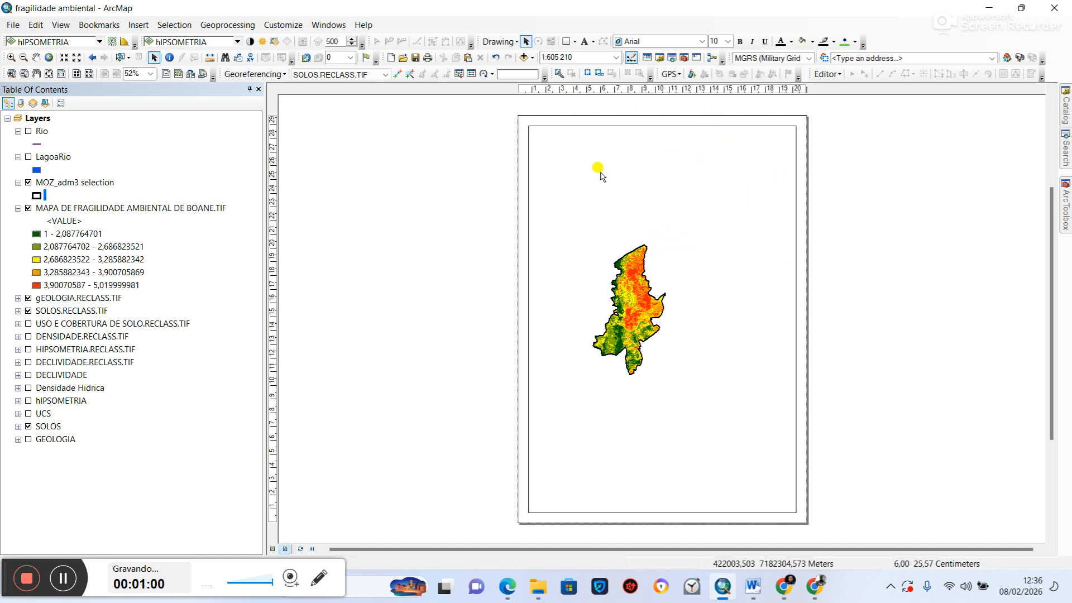
Step: Shift the data frame toward the page's upper-left corner and enlarge it to even out the page margins
{"action": "left_click", "coordinate": [667, 138]}
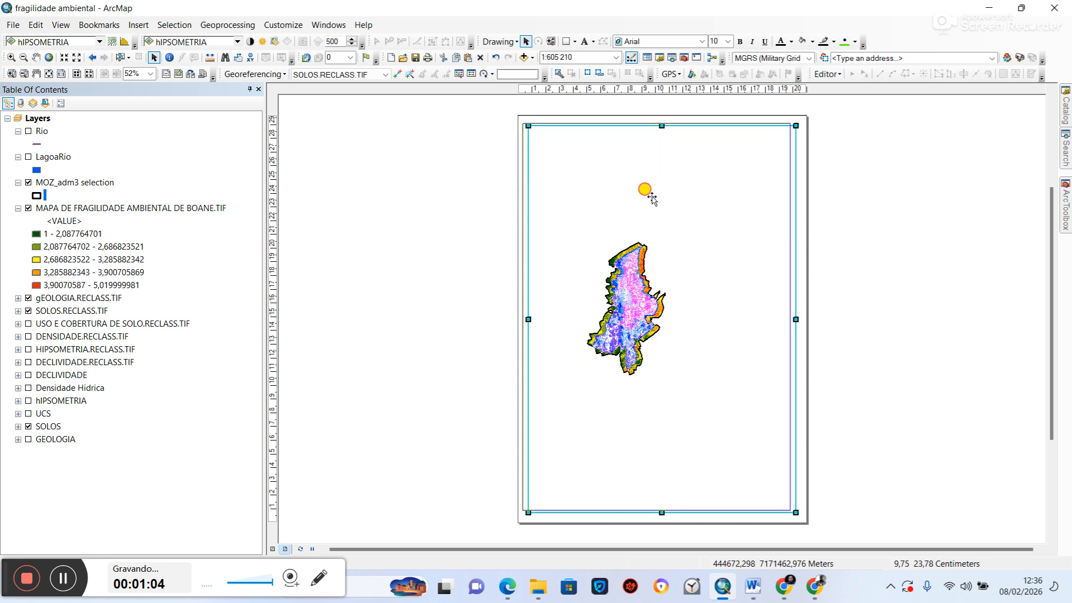
{"action": "left_click_drag", "start_coordinate": [653, 194], "coordinate": [649, 189]}
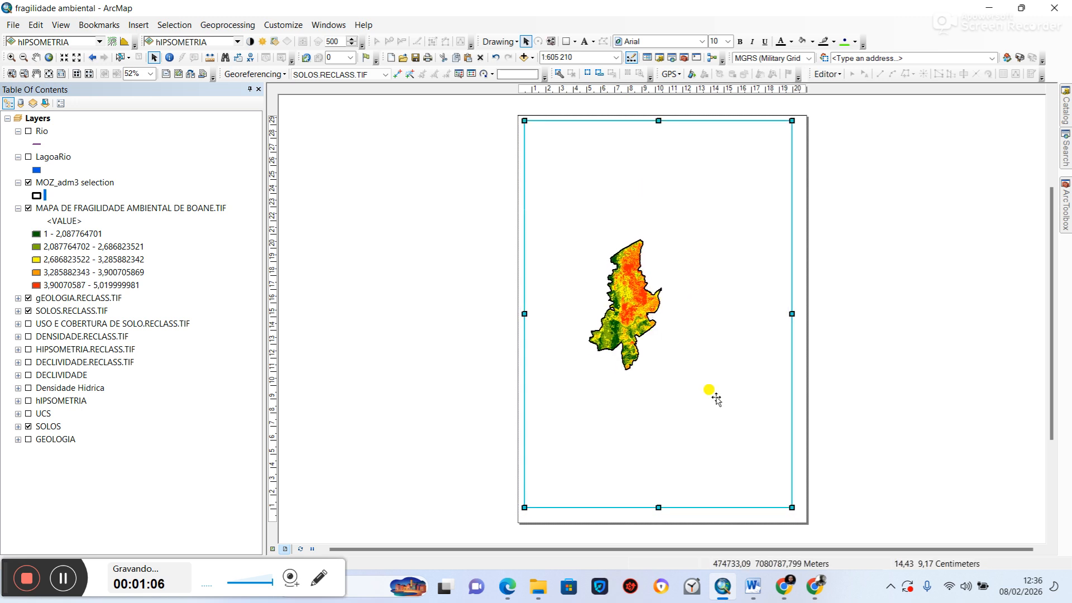
{"action": "left_click_drag", "start_coordinate": [791, 507], "coordinate": [797, 511]}
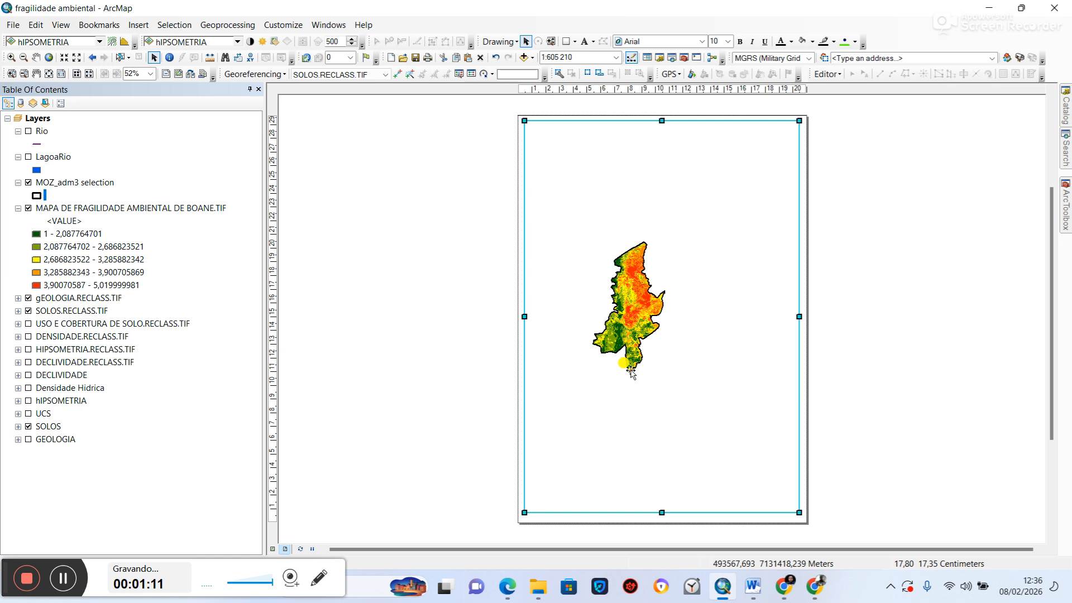
{"action": "right_click", "coordinate": [603, 307]}
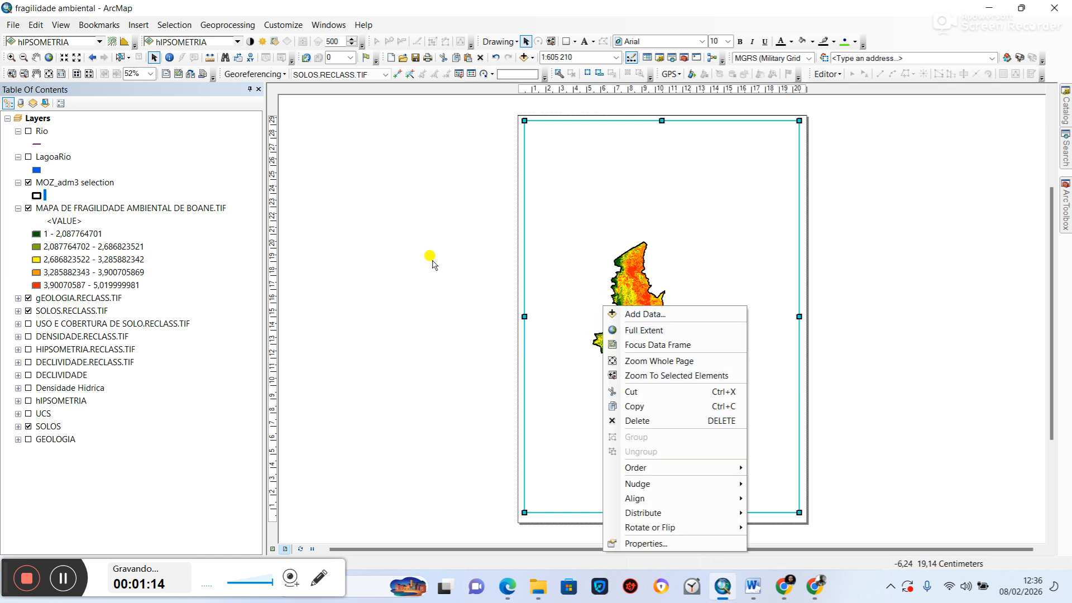
{"action": "left_click", "coordinate": [433, 262]}
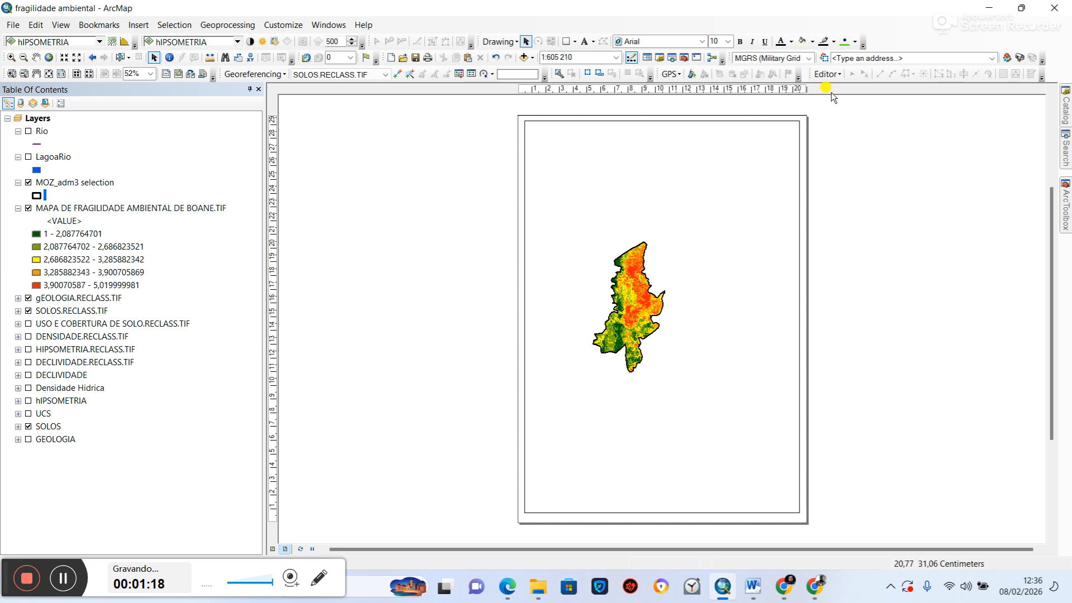
Step: Hide the Draw toolbar and show it again
{"action": "right_click", "coordinate": [899, 39]}
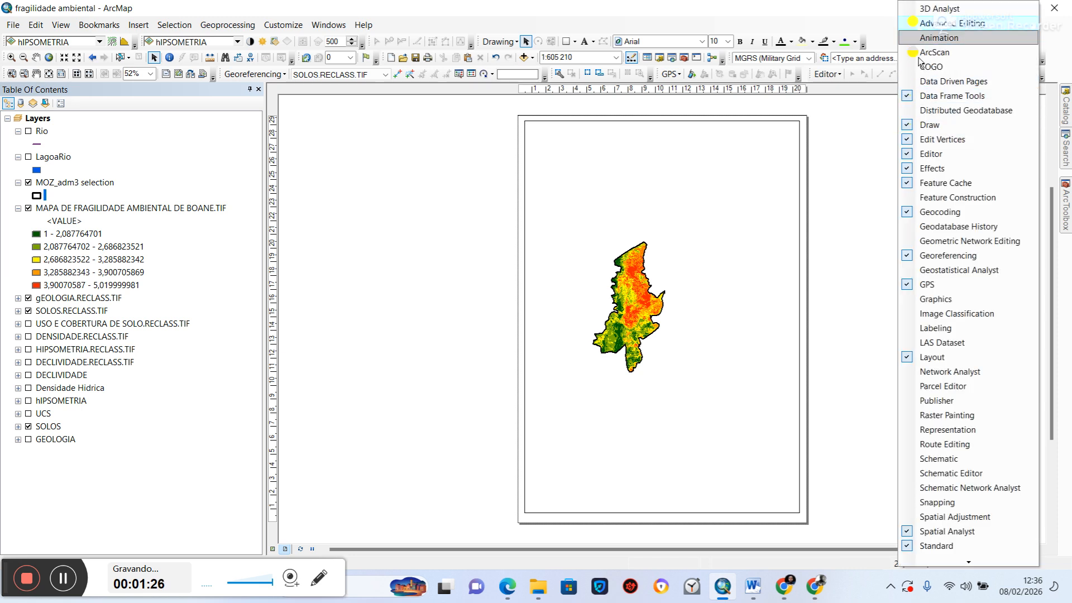
{"action": "left_click", "coordinate": [907, 126]}
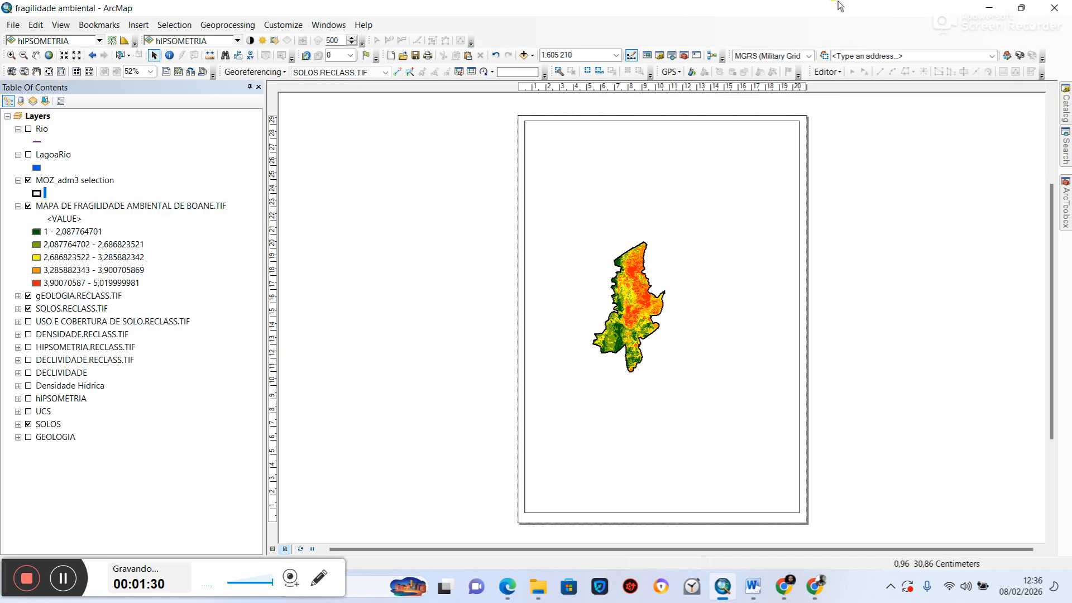
{"action": "right_click", "coordinate": [847, 33]}
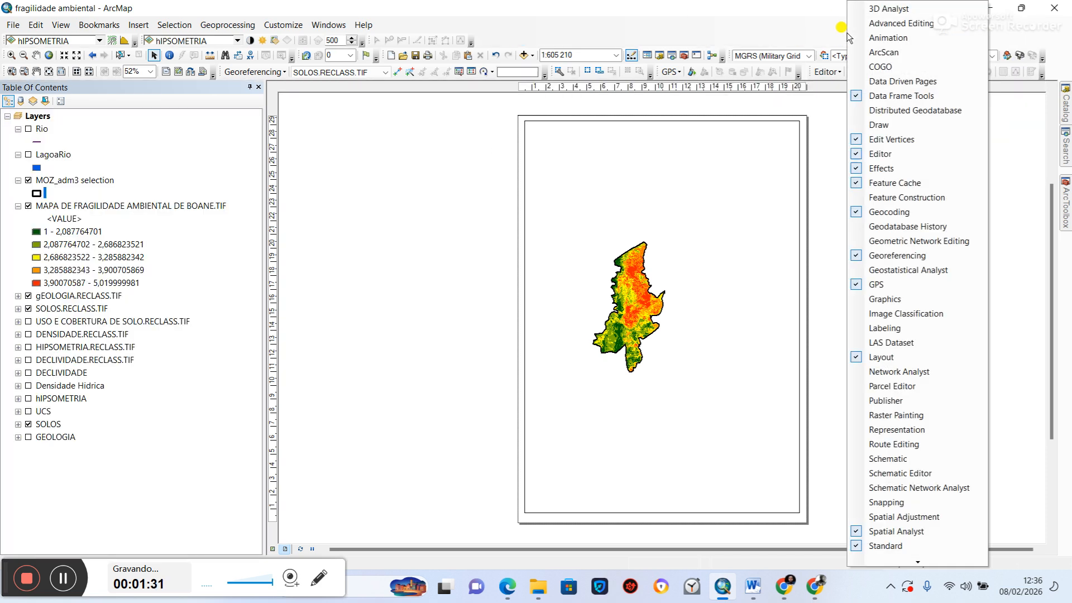
{"action": "left_click", "coordinate": [861, 126]}
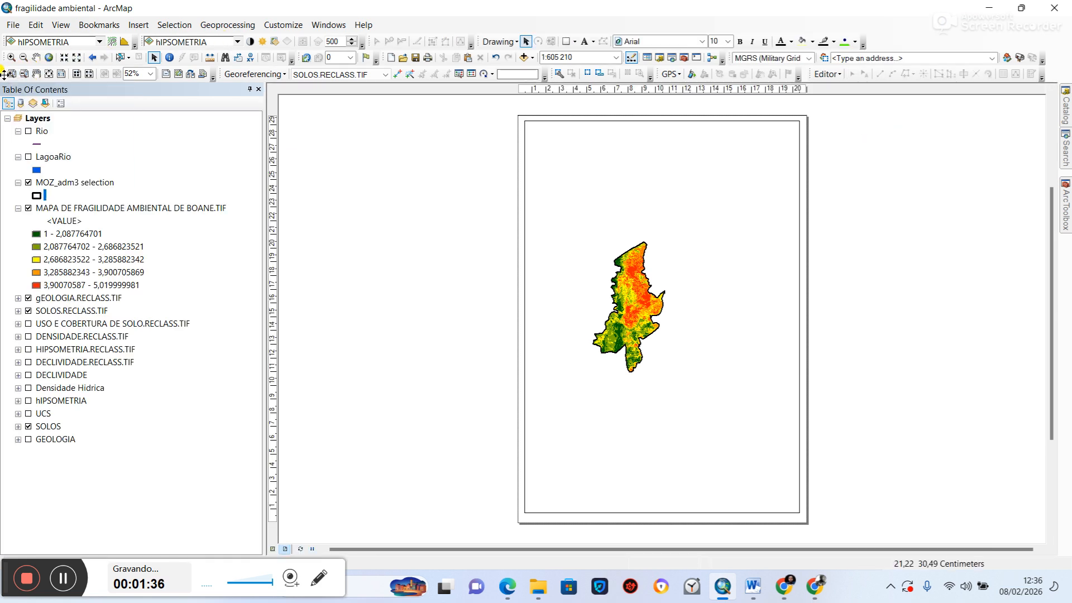
Step: Undock the Layout toolbar so it floats, and turn the Draw toolbar off and back on
{"action": "left_click_drag", "start_coordinate": [4, 74], "coordinate": [248, 114]}
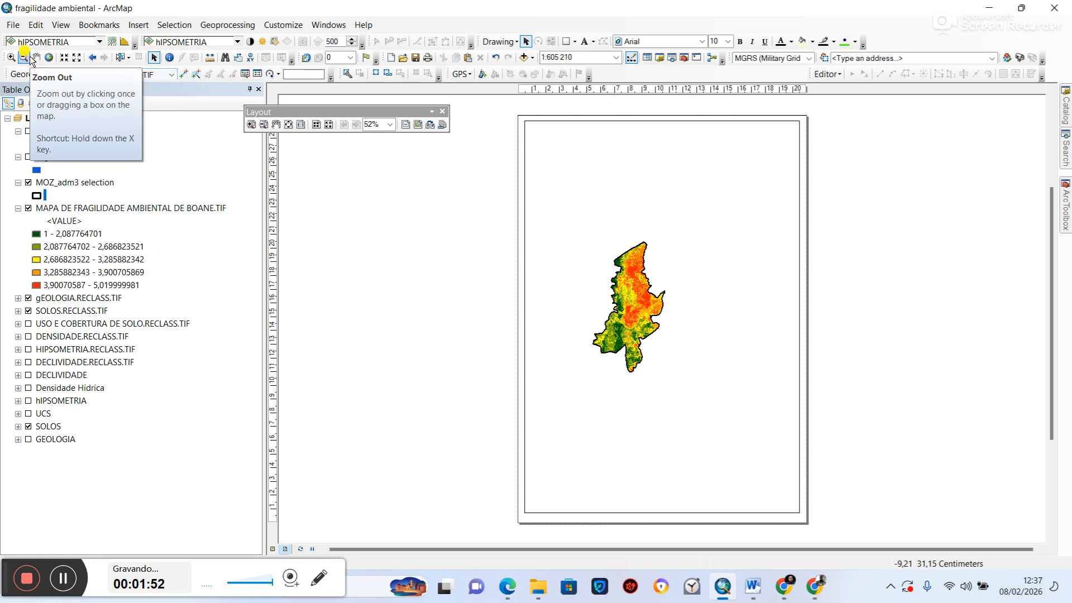
{"action": "right_click", "coordinate": [900, 34]}
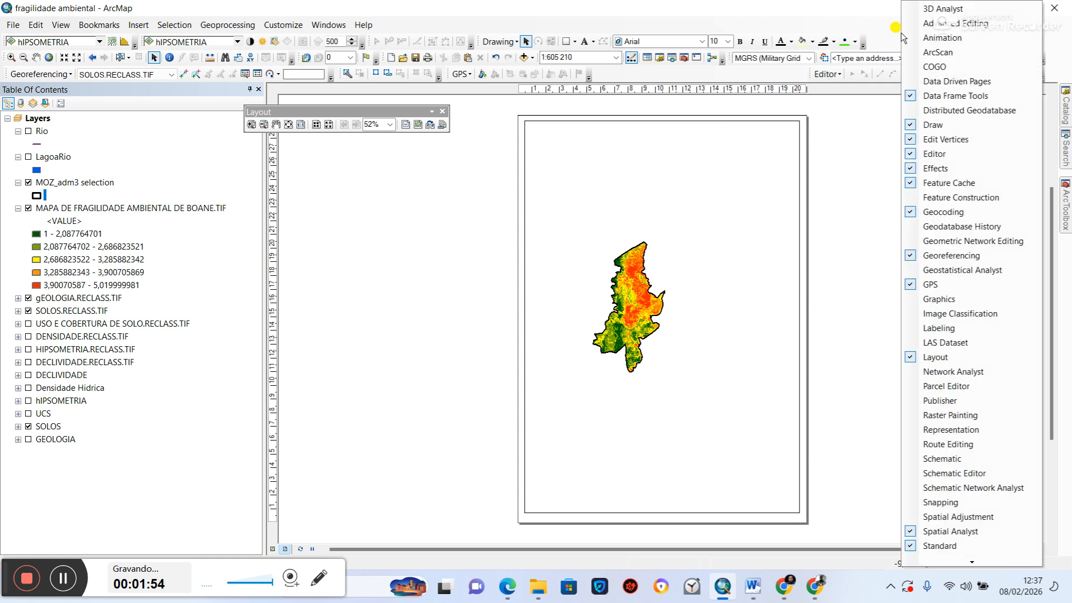
{"action": "left_click", "coordinate": [915, 126]}
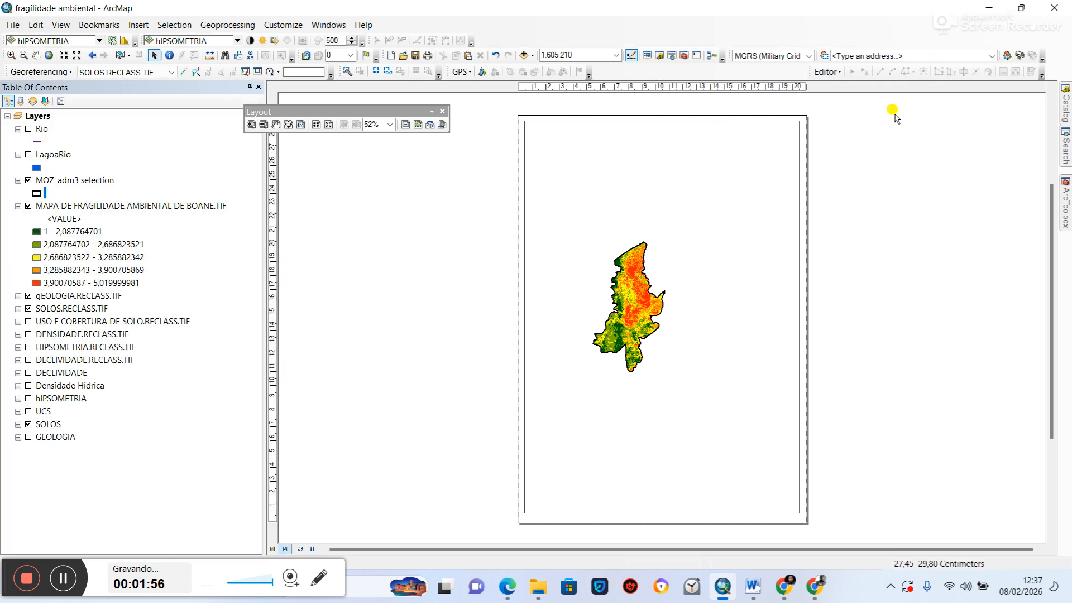
{"action": "right_click", "coordinate": [725, 72]}
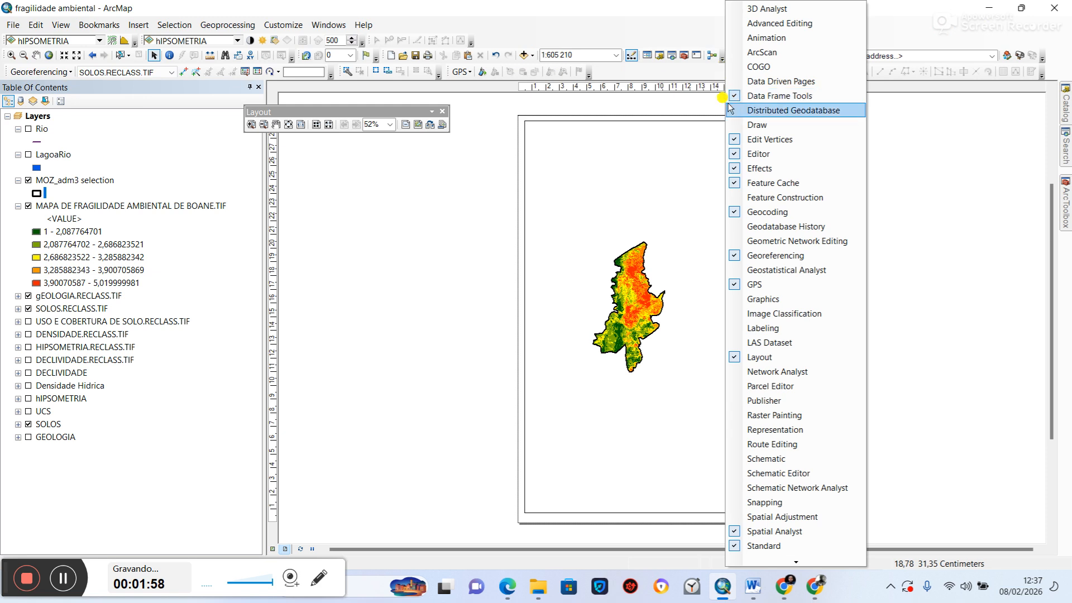
{"action": "left_click", "coordinate": [733, 125]}
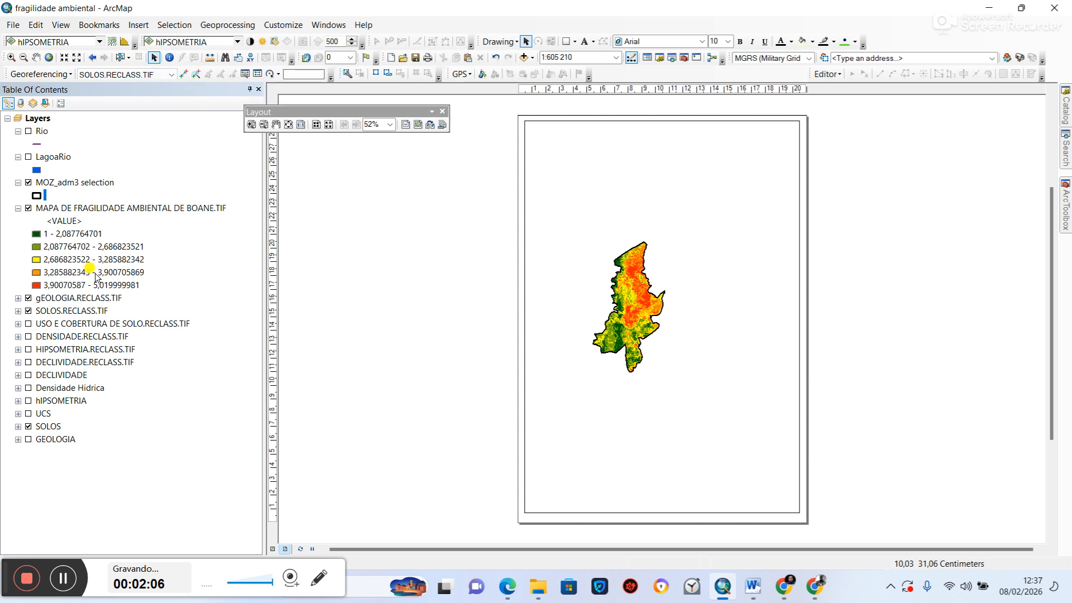
{"action": "left_click", "coordinate": [63, 578]}
{"action": "left_click", "coordinate": [63, 578]}
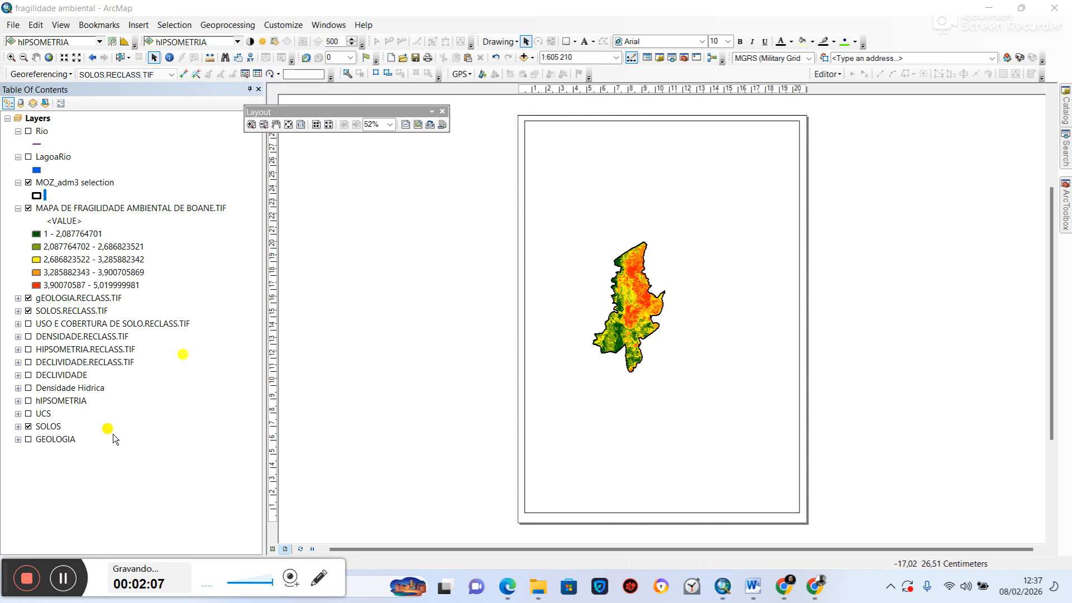
Step: Change the page layout to the ISO A3 Landscape.mxd template from the ISO (A) page sizes
{"action": "mouse_move", "coordinate": [304, 115]}
{"action": "left_mouse_down"}
{"action": "mouse_move", "coordinate": [259, 107]}
{"action": "mouse_move", "coordinate": [288, 122]}
{"action": "left_mouse_up"}
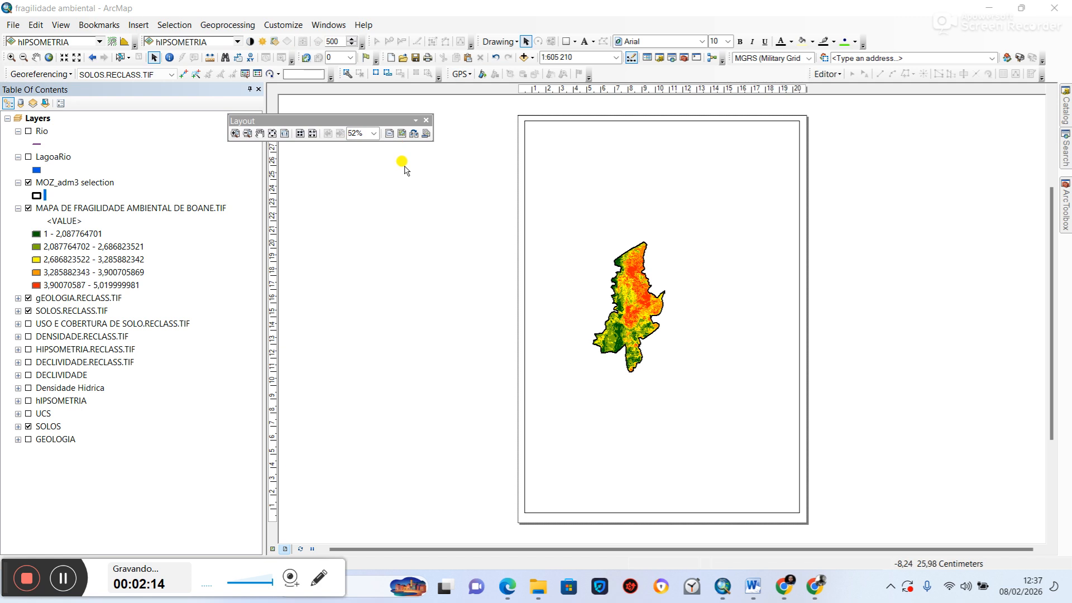
{"action": "left_click", "coordinate": [414, 133]}
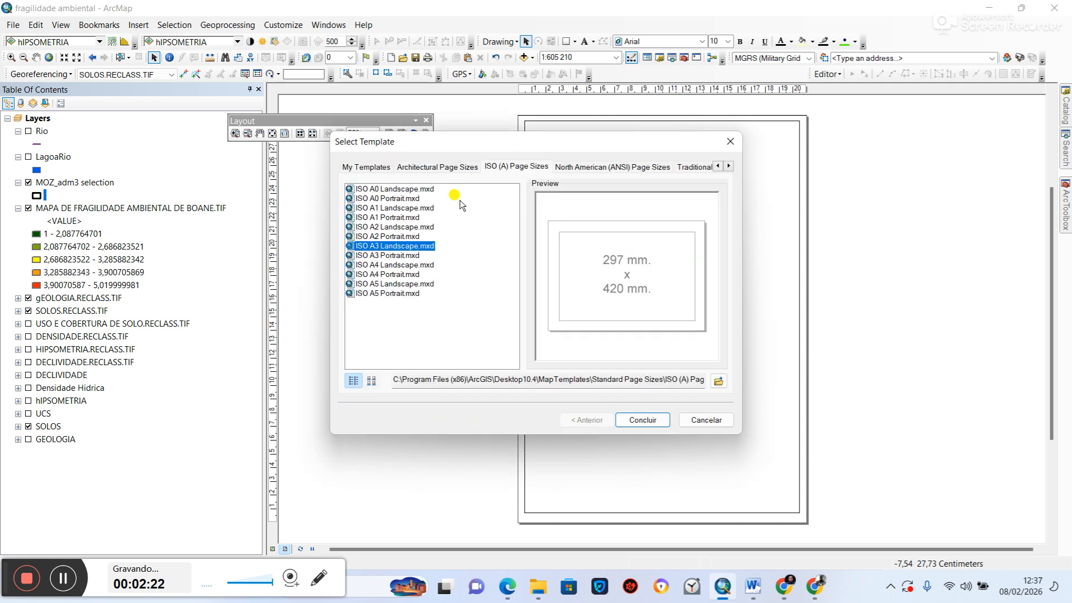
{"action": "left_click", "coordinate": [360, 168]}
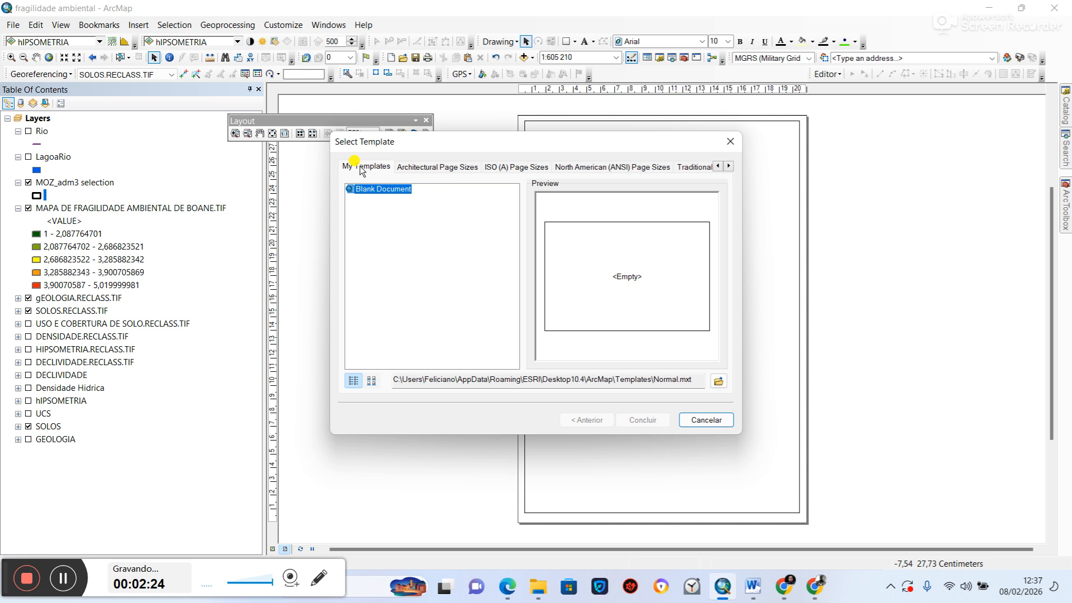
{"action": "left_click", "coordinate": [402, 165]}
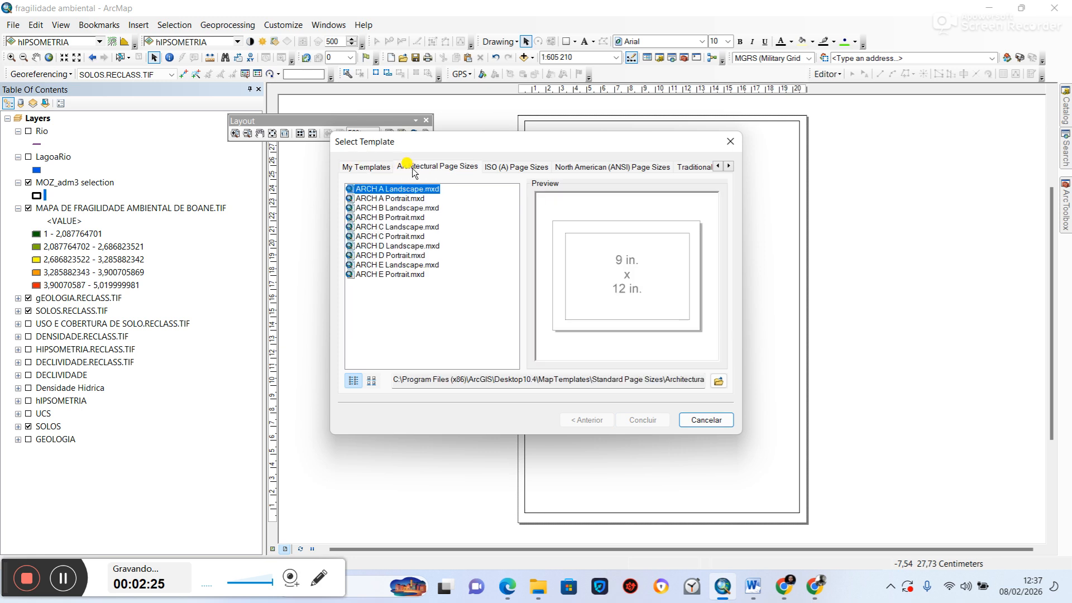
{"action": "left_click", "coordinate": [495, 168]}
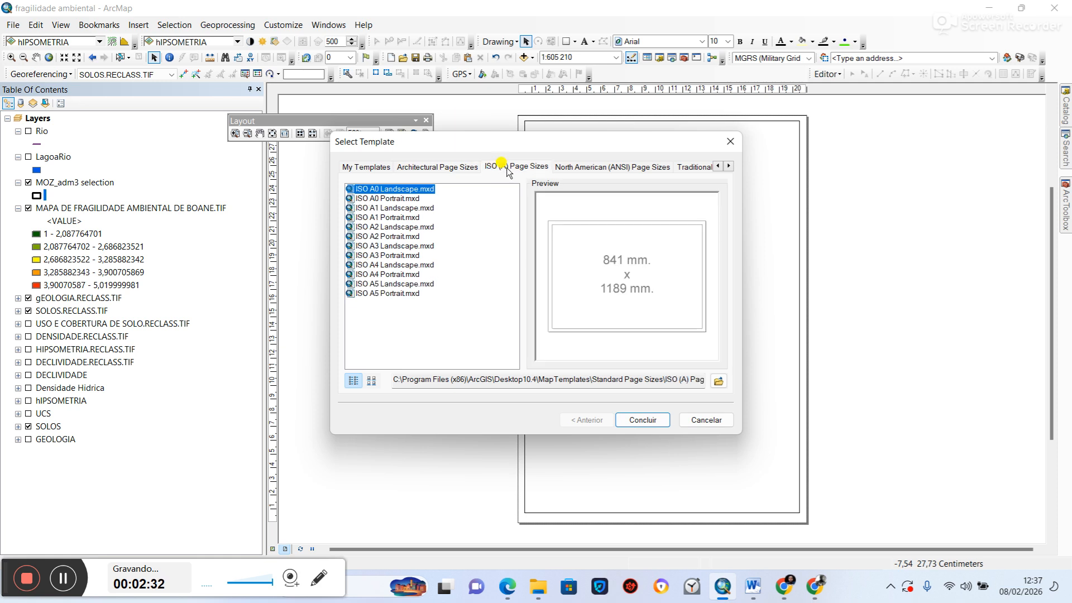
{"action": "left_click", "coordinate": [384, 199]}
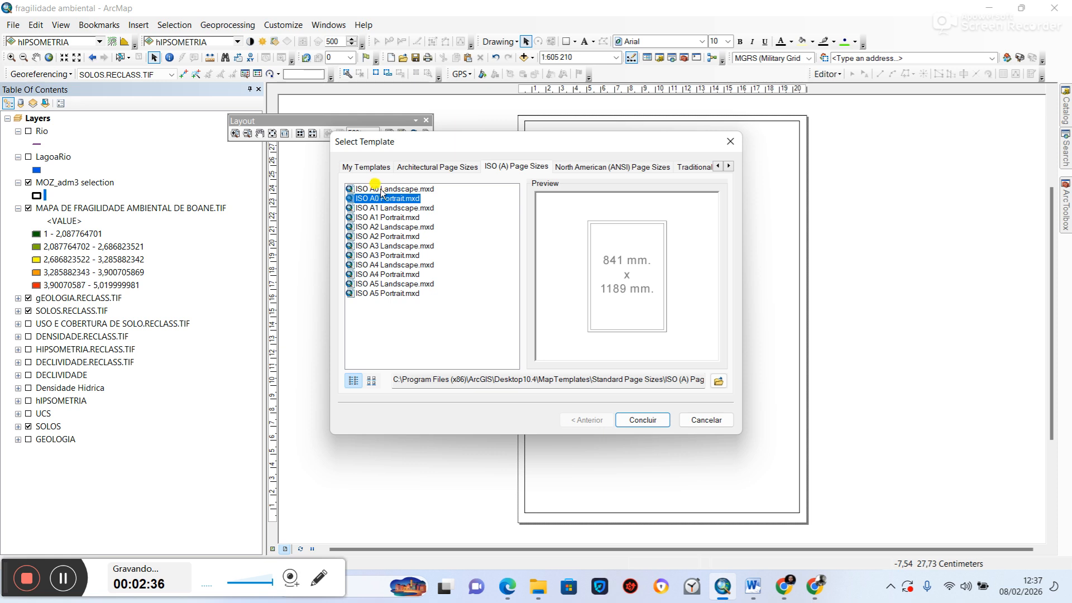
{"action": "left_click", "coordinate": [394, 189]}
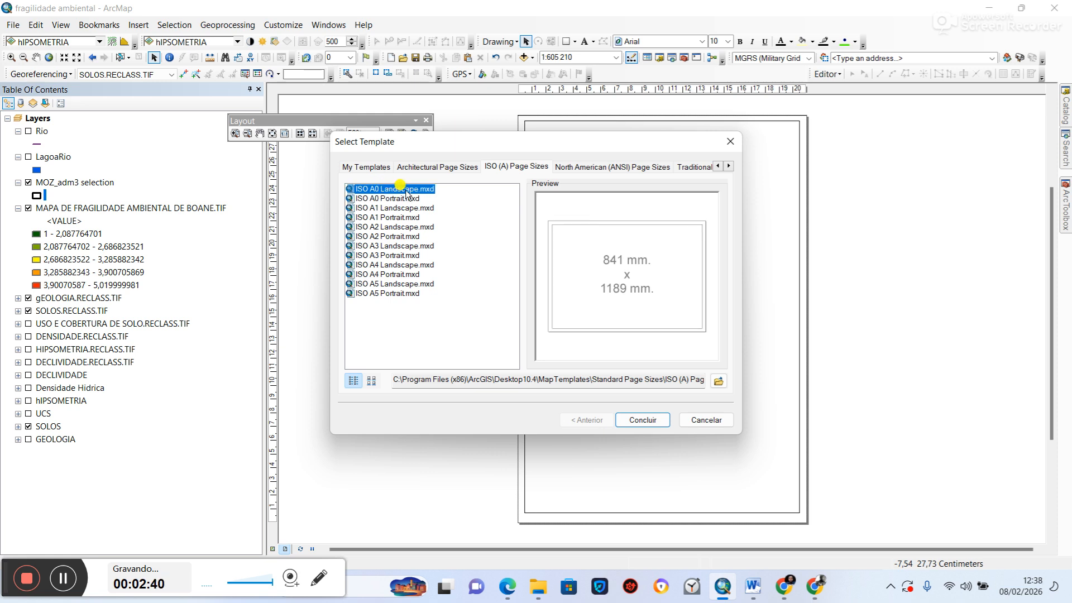
{"action": "left_click", "coordinate": [413, 246]}
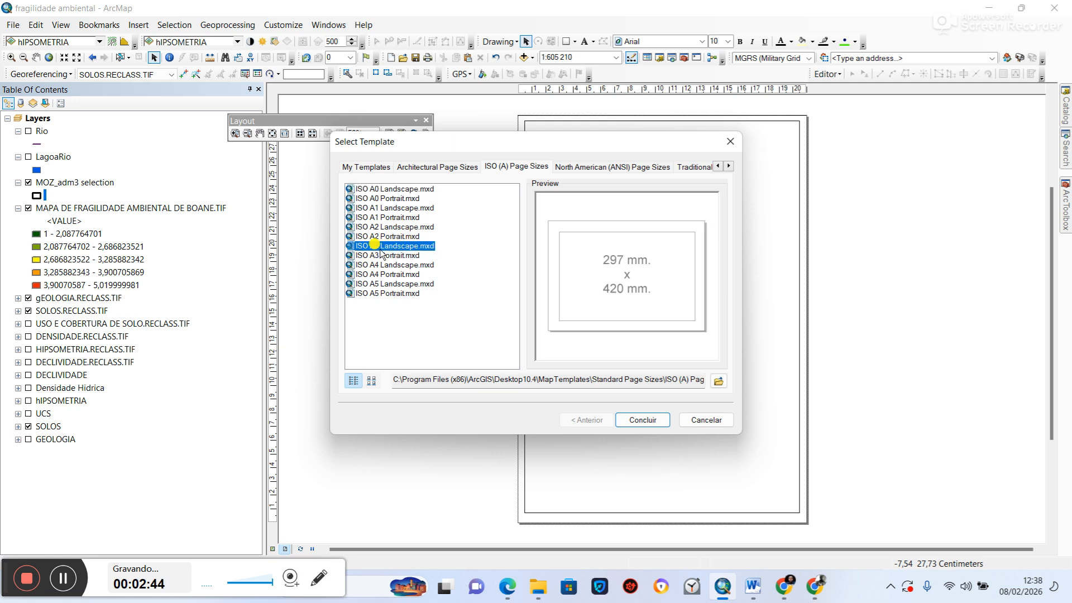
{"action": "left_click", "coordinate": [637, 419]}
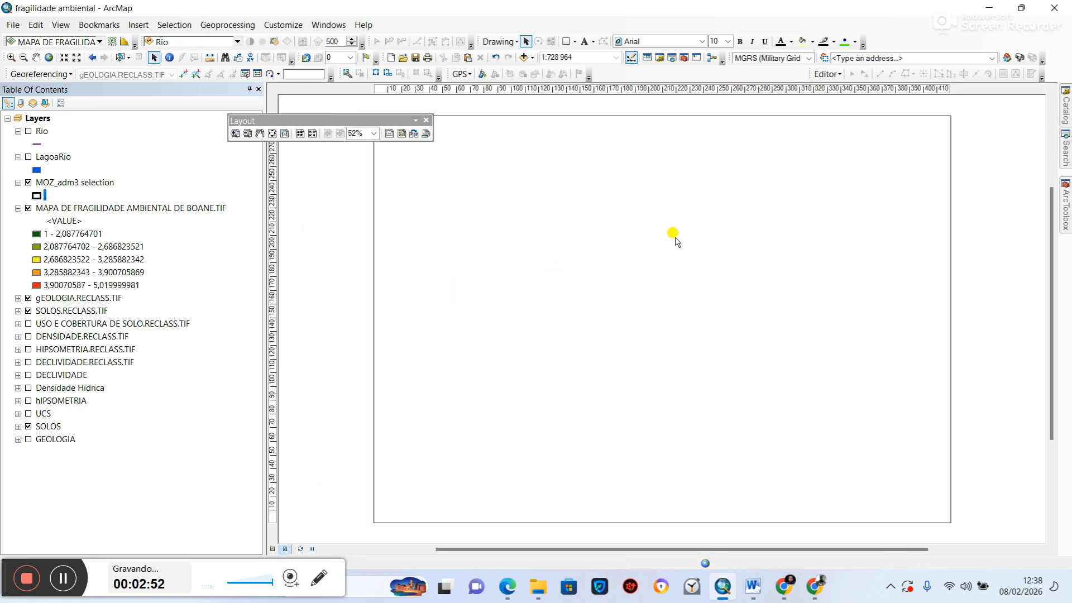
Step: Dock the floating Layout toolbar above the page and shift the data frame slightly toward the page's upper-left corner
{"action": "left_click_drag", "start_coordinate": [328, 120], "coordinate": [296, 89]}
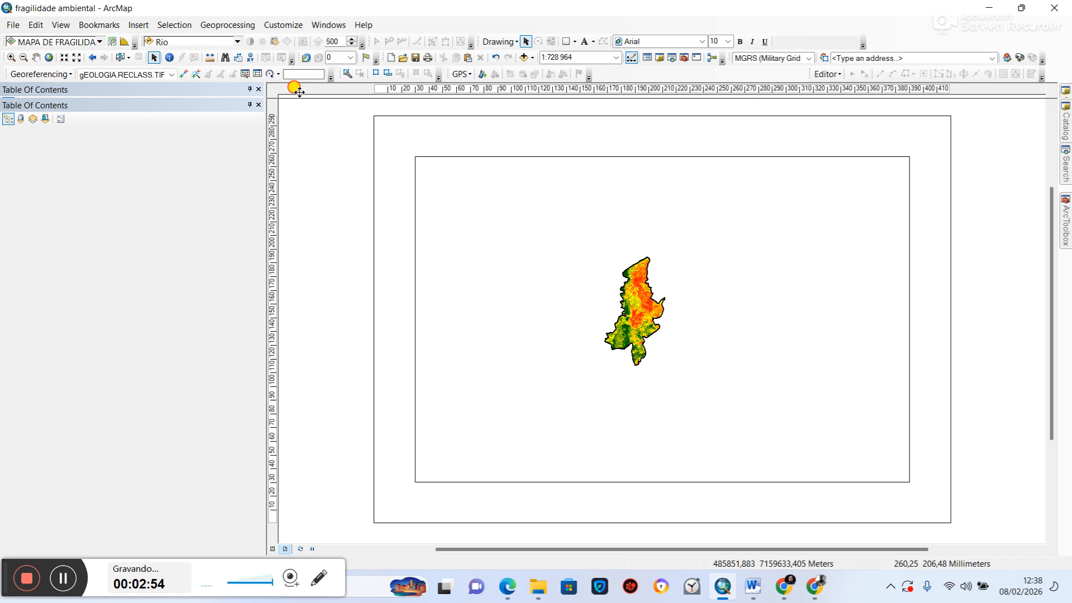
{"action": "left_click", "coordinate": [421, 158]}
{"action": "left_click_drag", "start_coordinate": [445, 176], "coordinate": [436, 168]}
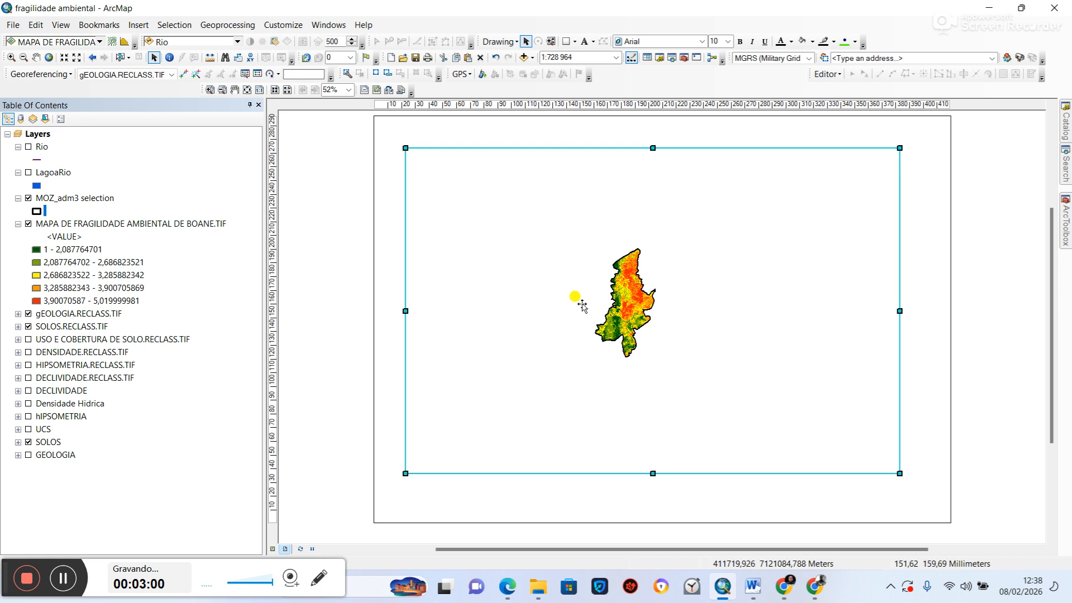
{"action": "left_click", "coordinate": [346, 356]}
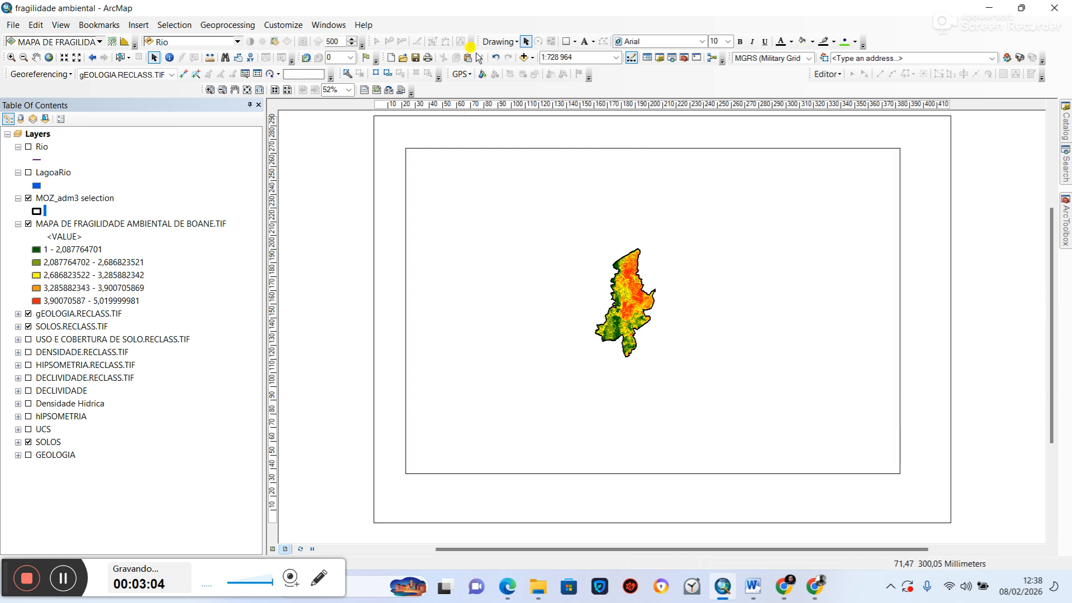
Step: Dock the Draw toolbar beside the Layout toolbar and draw a rectangle just inside the edges of the whole page
{"action": "mouse_move", "coordinate": [478, 42]}
{"action": "left_mouse_down"}
{"action": "mouse_move", "coordinate": [500, 62]}
{"action": "mouse_move", "coordinate": [494, 98]}
{"action": "mouse_move", "coordinate": [480, 73]}
{"action": "mouse_move", "coordinate": [456, 84]}
{"action": "mouse_move", "coordinate": [471, 89]}
{"action": "left_mouse_up"}
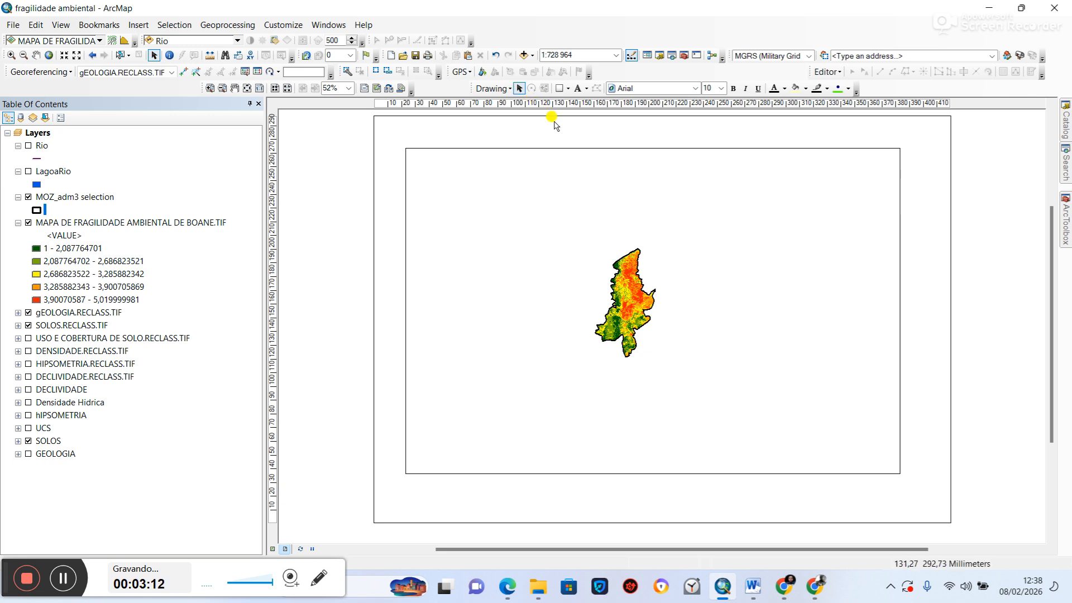
{"action": "left_click", "coordinate": [558, 88]}
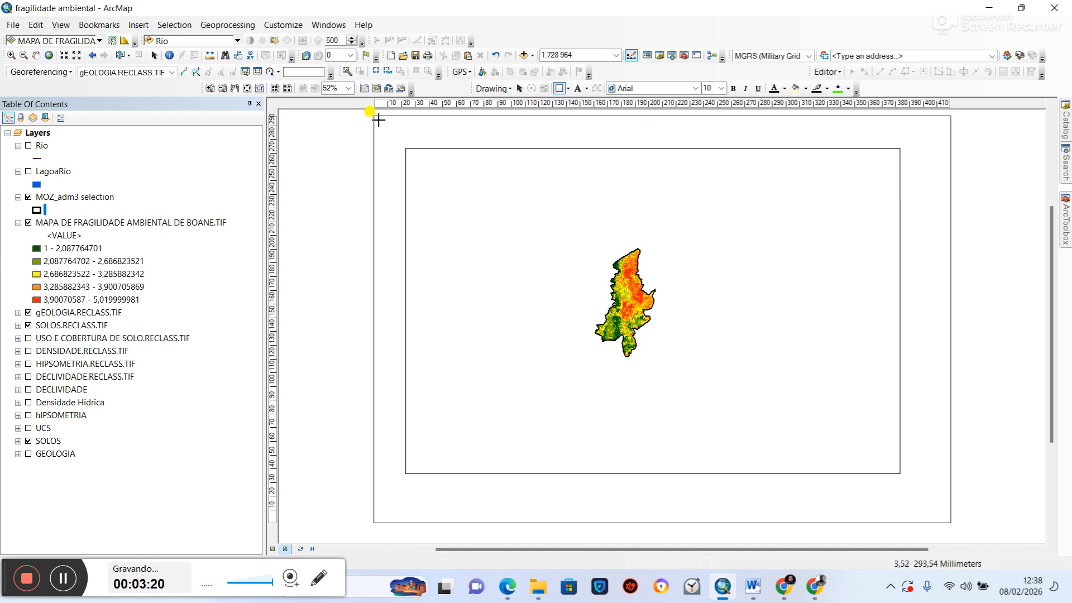
{"action": "left_click_drag", "start_coordinate": [377, 119], "coordinate": [947, 521]}
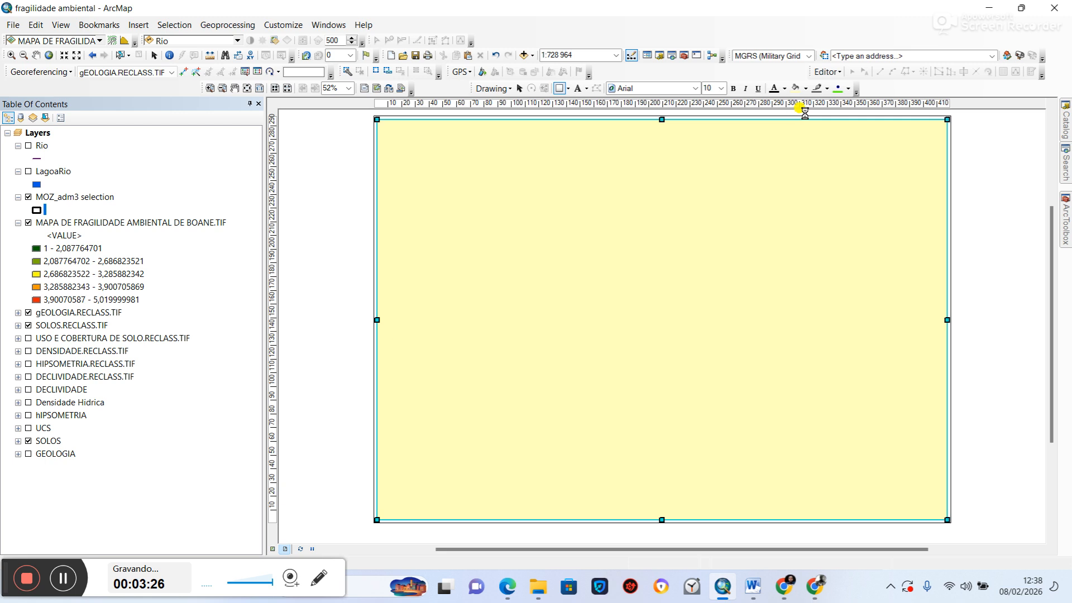
Step: Remove the fill from the page border rectangle and set its outline color to black
{"action": "left_click", "coordinate": [805, 89]}
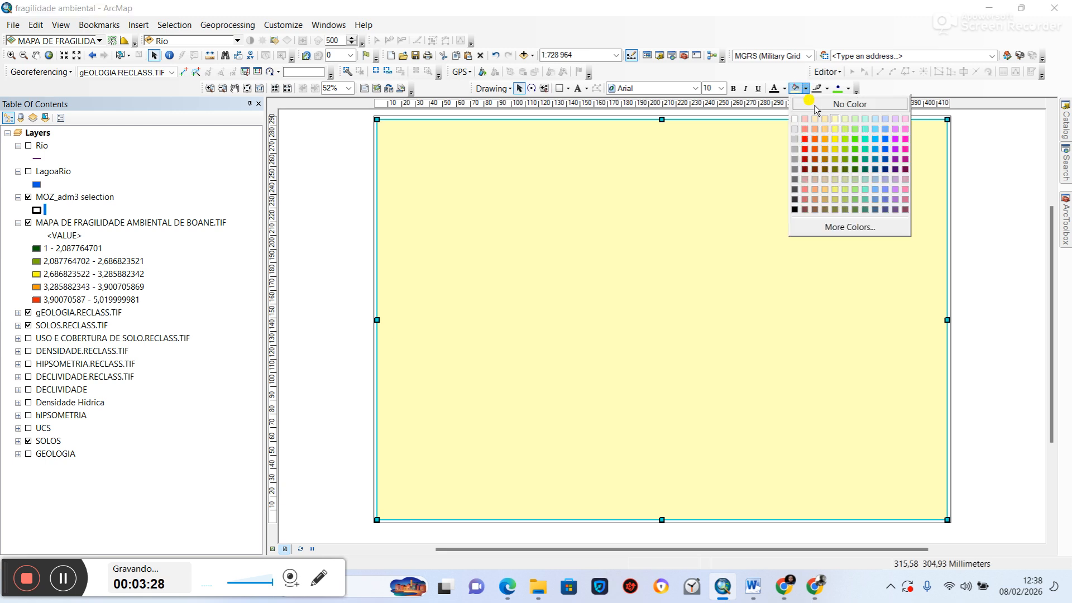
{"action": "left_click", "coordinate": [809, 104]}
{"action": "left_click", "coordinate": [827, 89]}
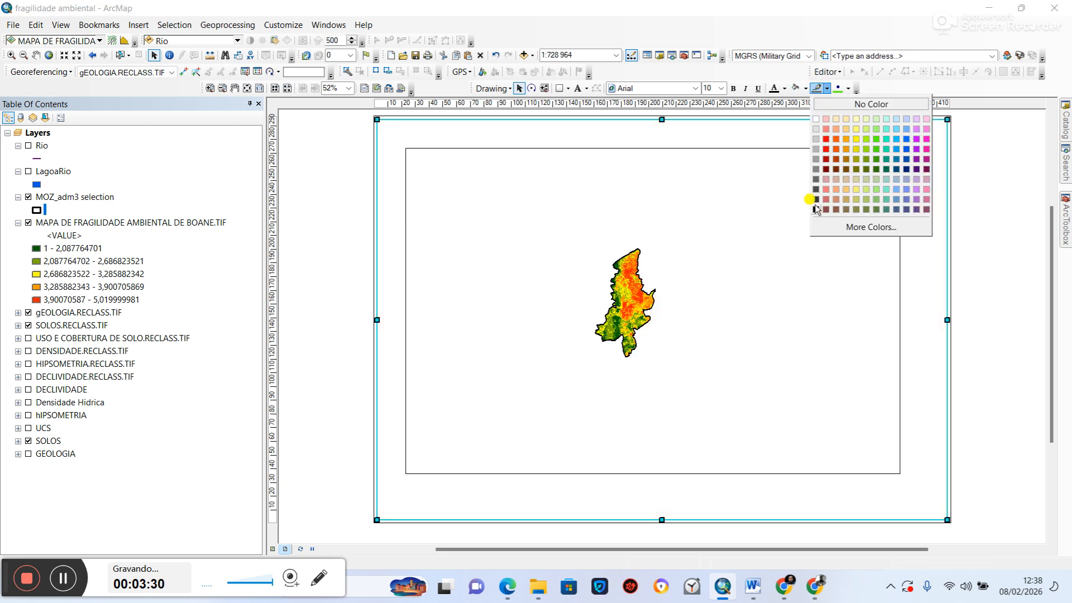
{"action": "left_click", "coordinate": [816, 210]}
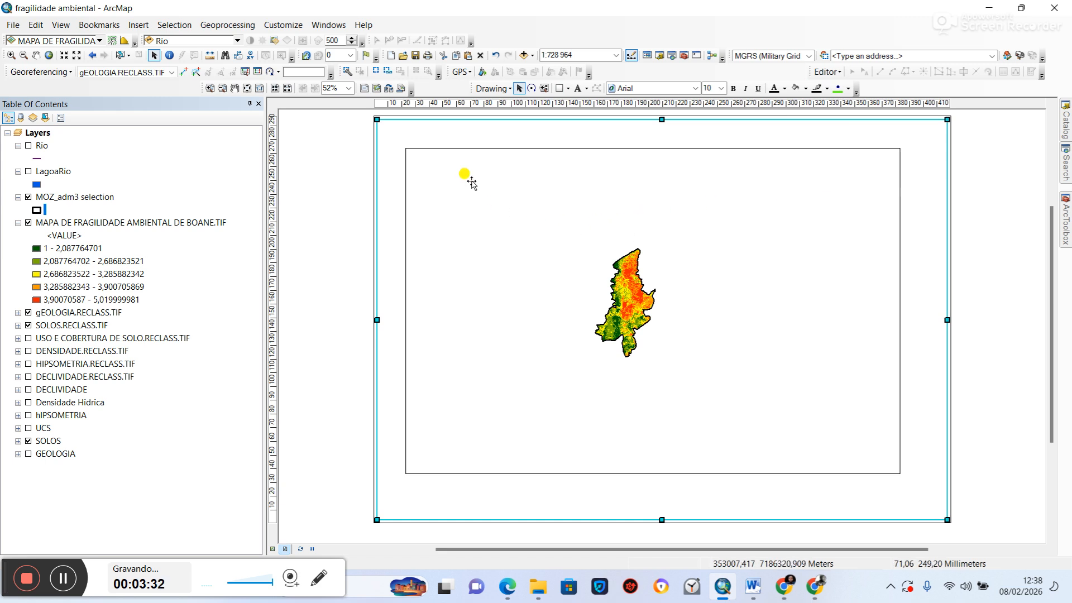
{"action": "left_click", "coordinate": [340, 216]}
{"action": "left_click", "coordinate": [384, 167]}
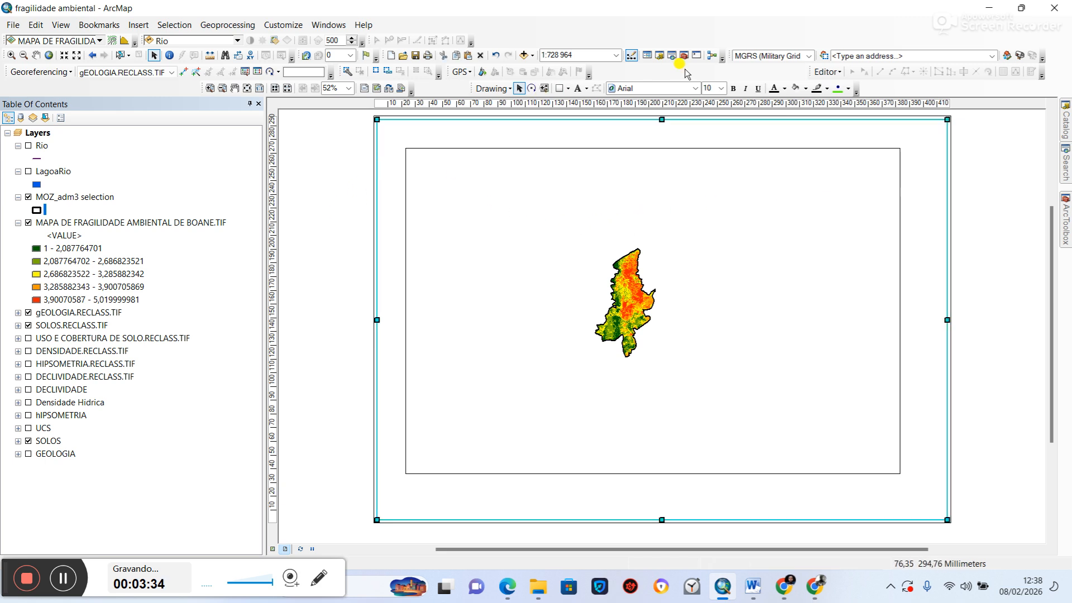
Step: Apply No Color as the fill and black as the outline in the page border rectangle's properties
{"action": "right_click", "coordinate": [664, 145]}
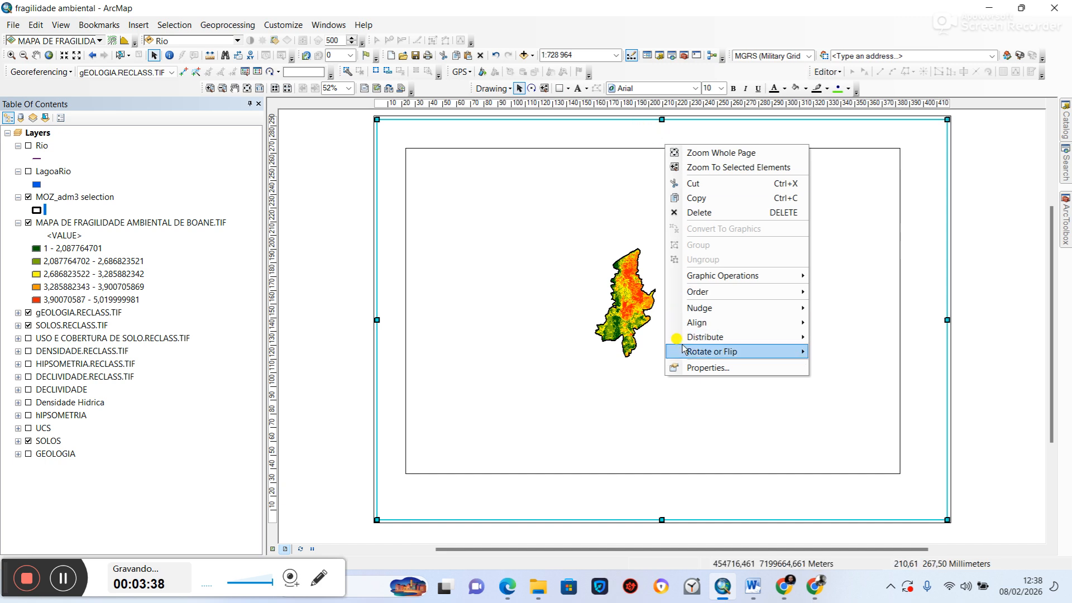
{"action": "left_click", "coordinate": [692, 368]}
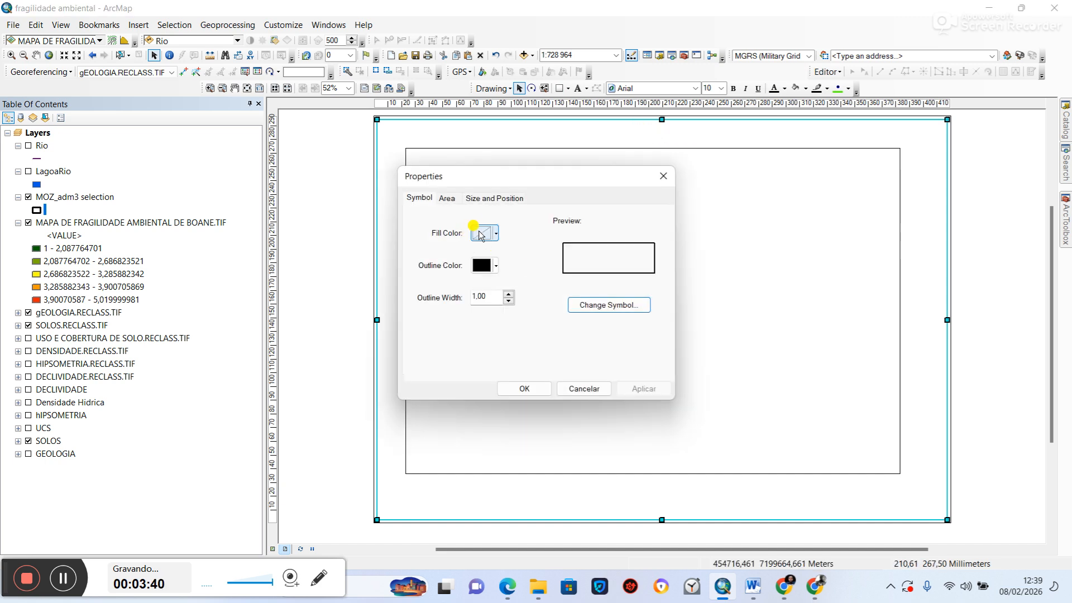
{"action": "left_click", "coordinate": [481, 233]}
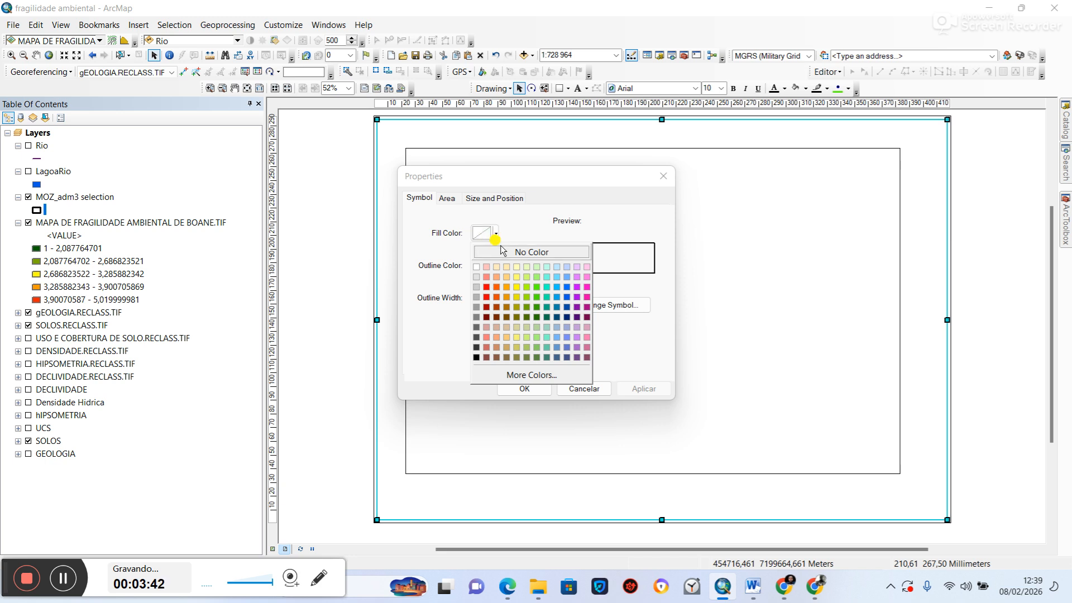
{"action": "left_click", "coordinate": [481, 252]}
{"action": "left_click", "coordinate": [487, 263]}
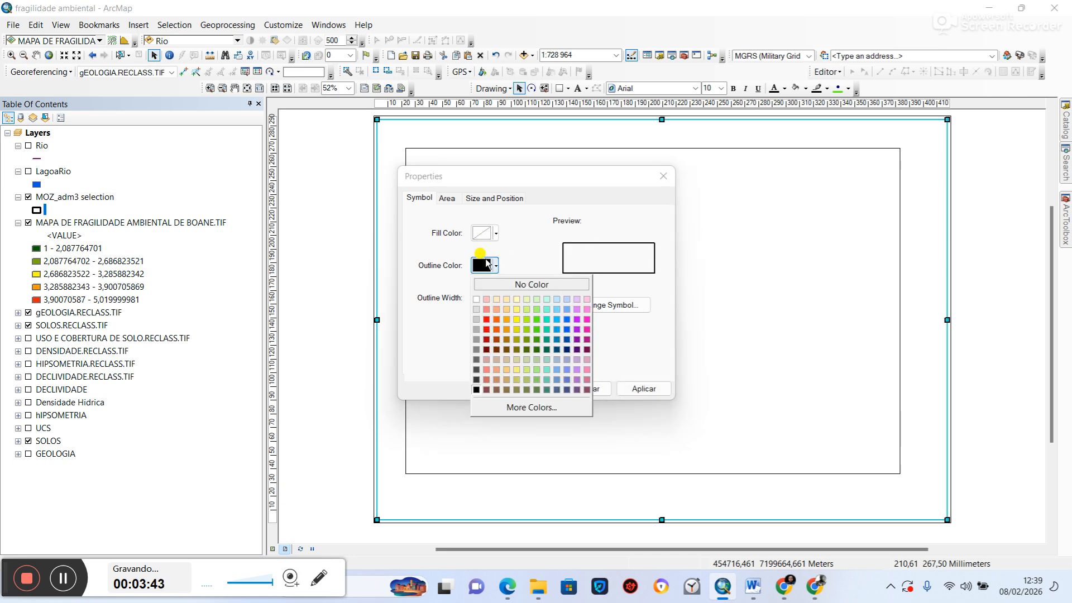
{"action": "left_click", "coordinate": [476, 389]}
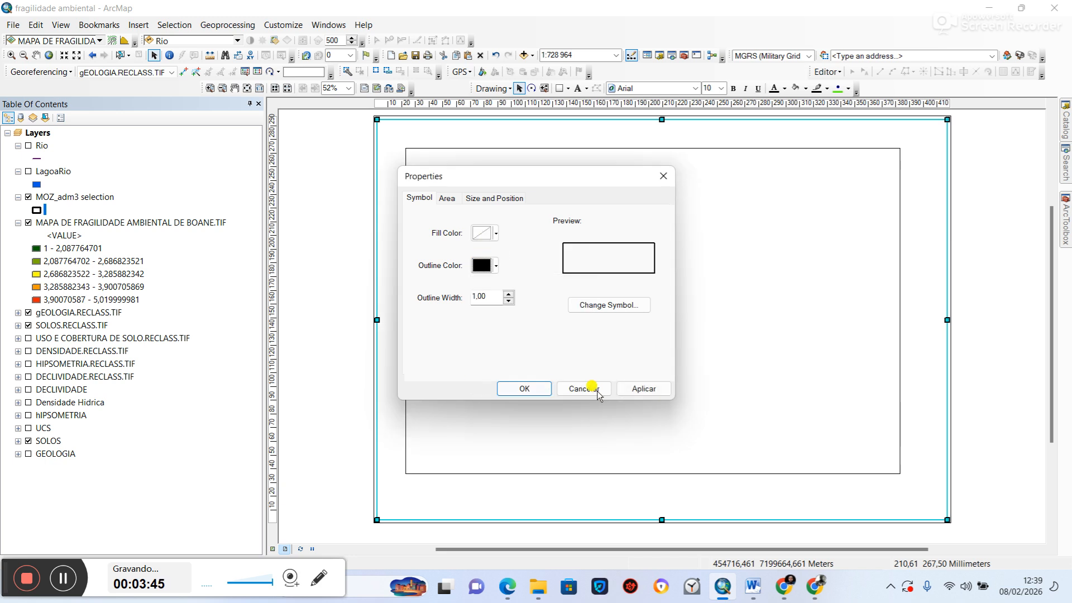
{"action": "left_click", "coordinate": [636, 388]}
{"action": "left_click", "coordinate": [519, 387]}
{"action": "left_click", "coordinate": [319, 296]}
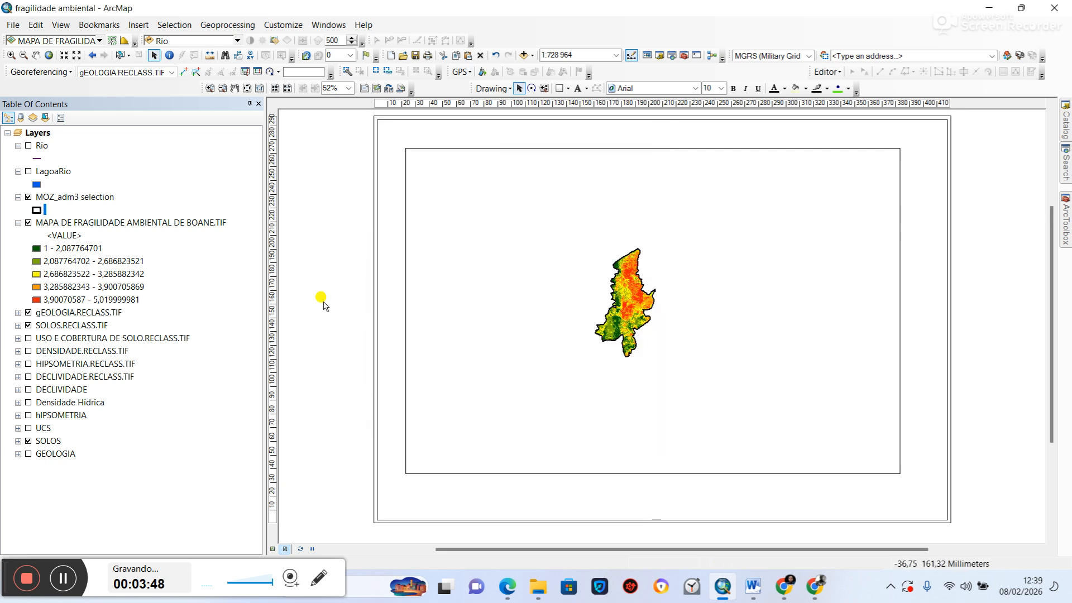
{"action": "left_click", "coordinate": [375, 167]}
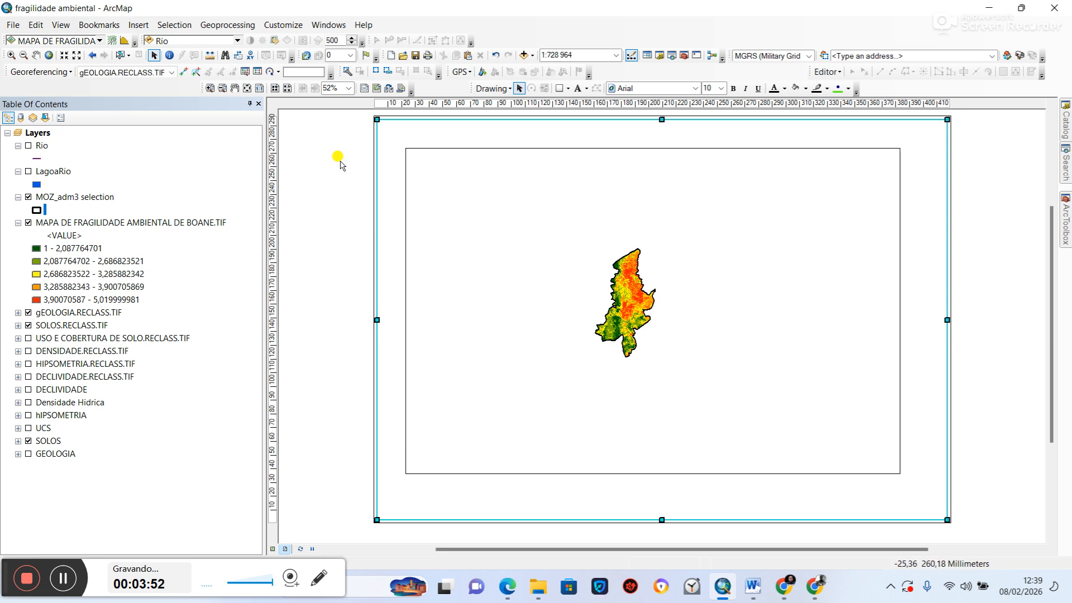
{"action": "left_click", "coordinate": [322, 249]}
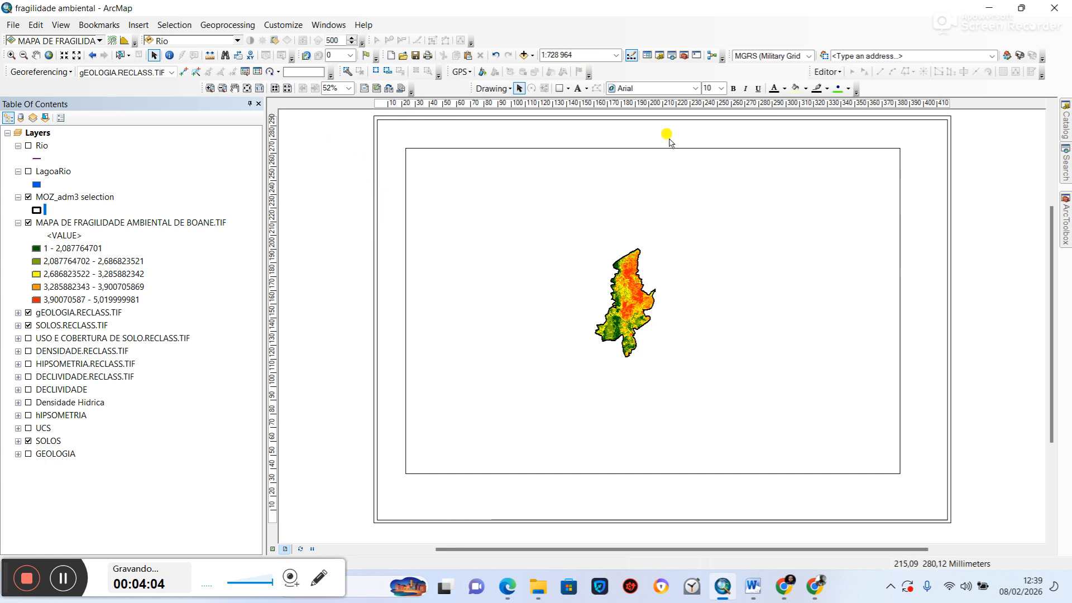
{"action": "left_click", "coordinate": [943, 510]}
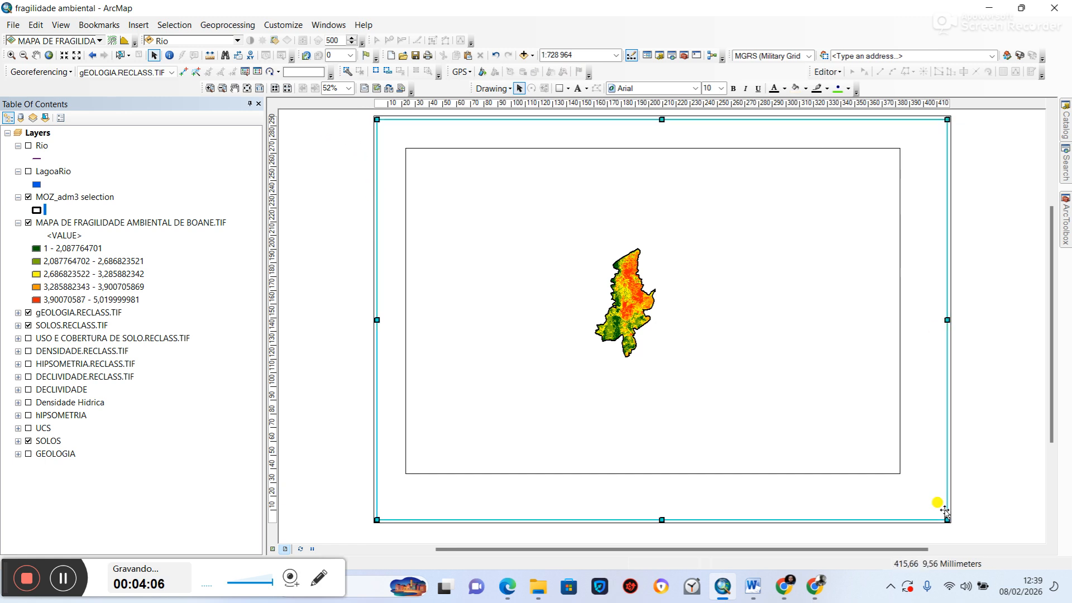
{"action": "left_click", "coordinate": [318, 270]}
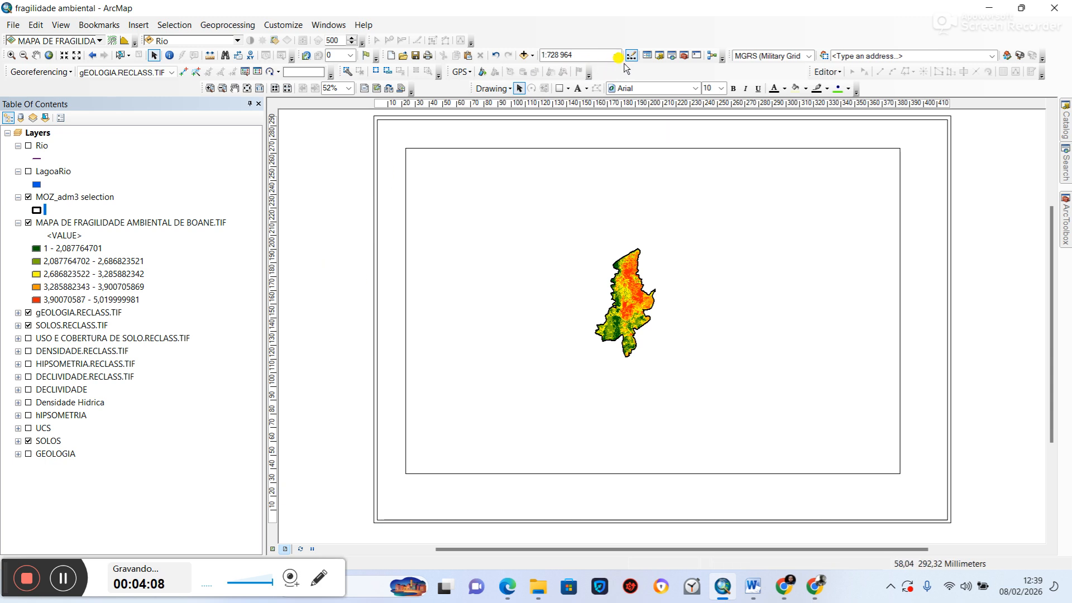
Step: Draw an unfilled, black-outlined rectangle from just inside the border's upper-left corner to about 302 mm across and 7 mm up the page
{"action": "left_click", "coordinate": [558, 89]}
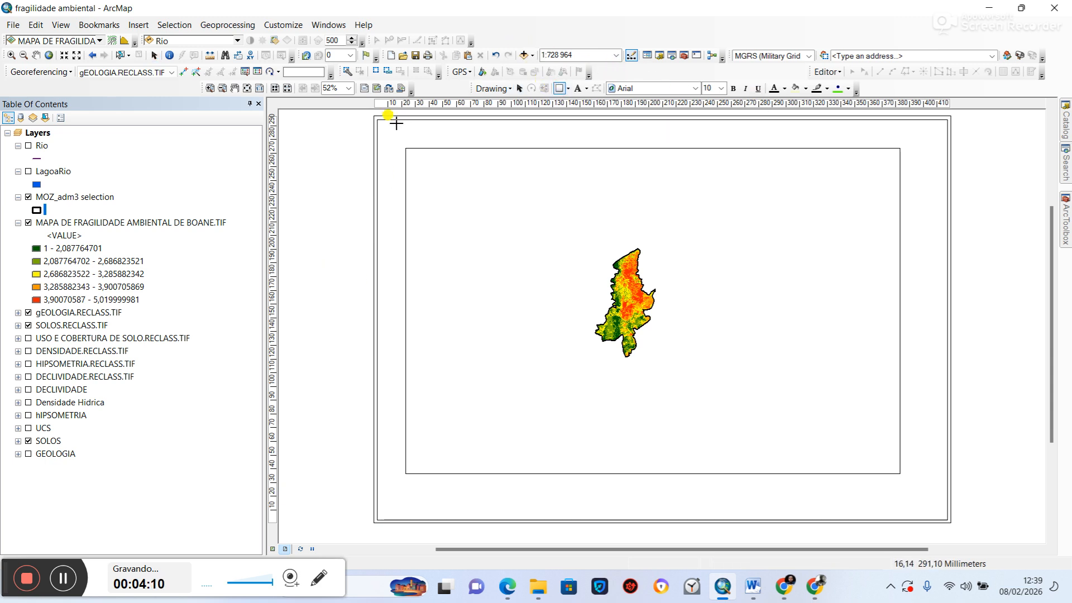
{"action": "left_click_drag", "start_coordinate": [381, 124], "coordinate": [788, 513]}
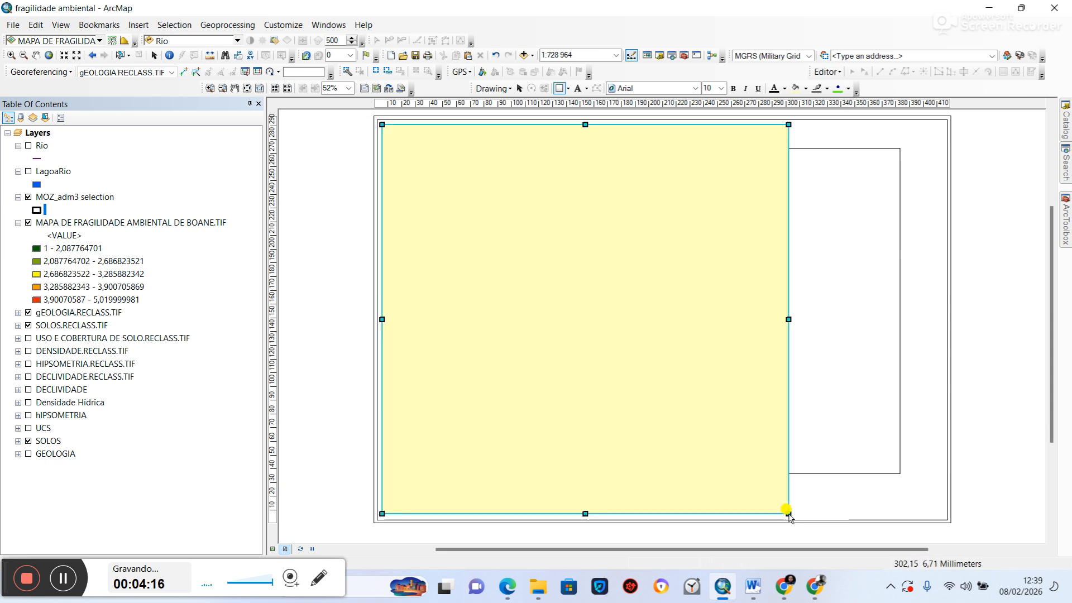
{"action": "left_click", "coordinate": [806, 91]}
{"action": "left_click", "coordinate": [806, 103]}
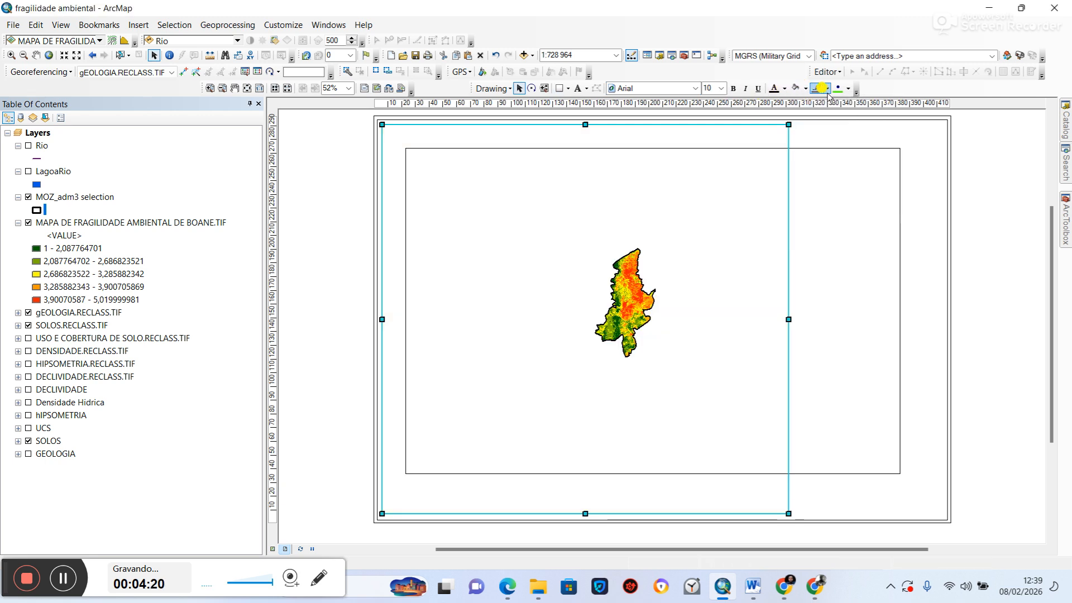
{"action": "left_click", "coordinate": [828, 91]}
{"action": "left_click", "coordinate": [810, 198]}
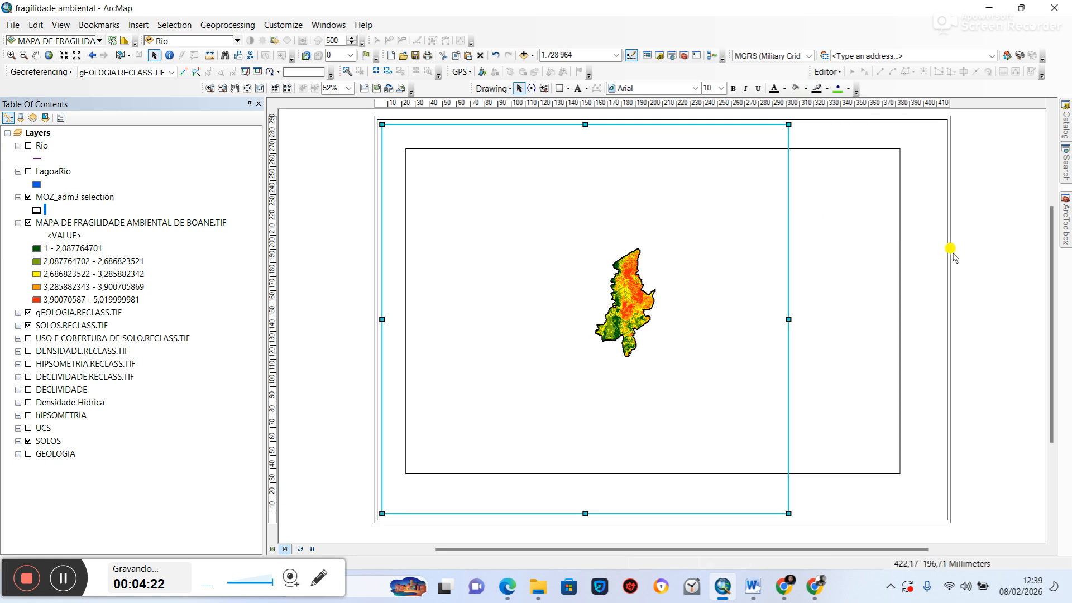
{"action": "left_click", "coordinate": [963, 256]}
Step: Resize the data frame on all four sides so it fits just inside the new inner rectangle
{"action": "left_click", "coordinate": [849, 292]}
{"action": "left_click", "coordinate": [871, 316]}
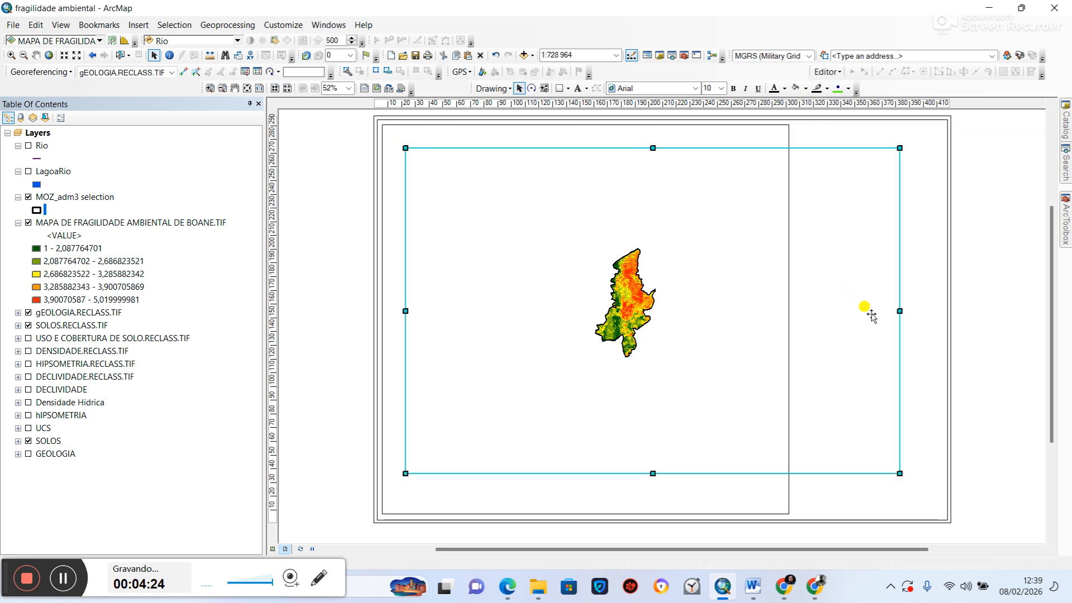
{"action": "left_click_drag", "start_coordinate": [897, 311], "coordinate": [774, 304]}
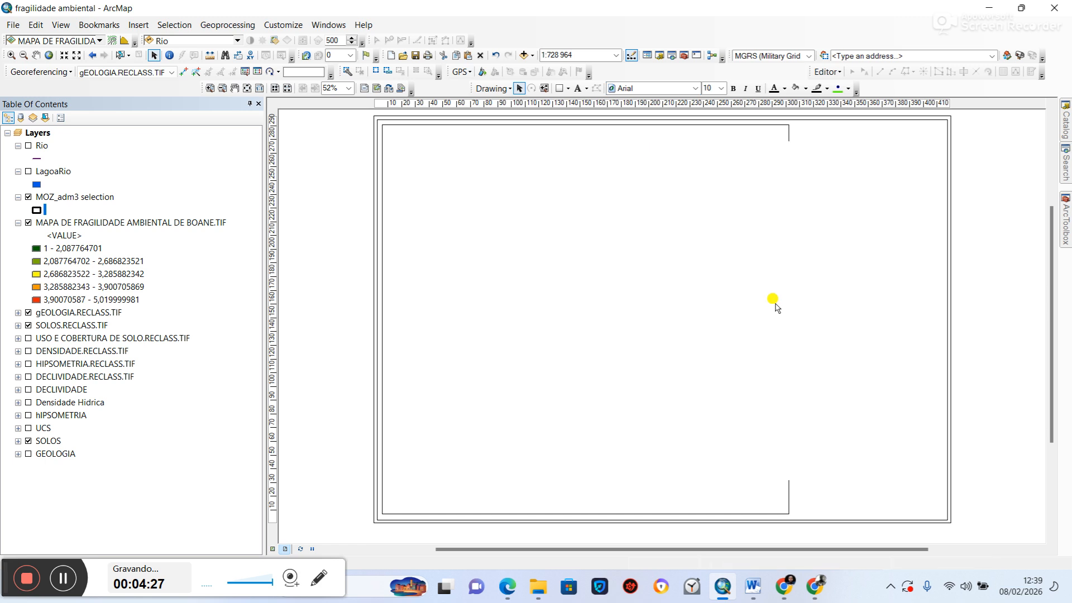
{"action": "left_click", "coordinate": [639, 381]}
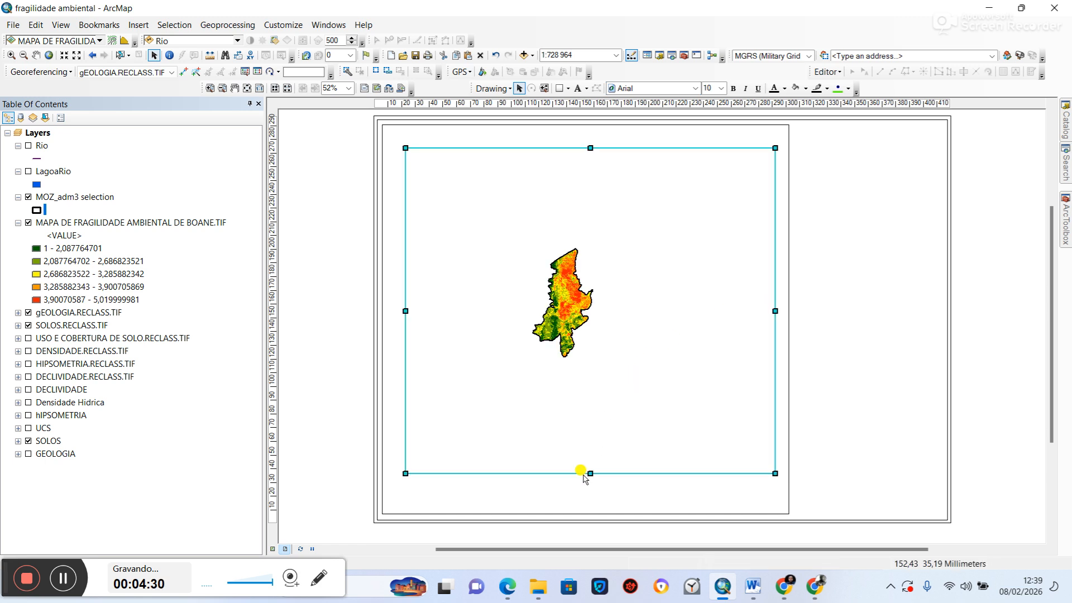
{"action": "left_click_drag", "start_coordinate": [587, 472], "coordinate": [590, 495]}
{"action": "left_click_drag", "start_coordinate": [405, 322], "coordinate": [396, 322]}
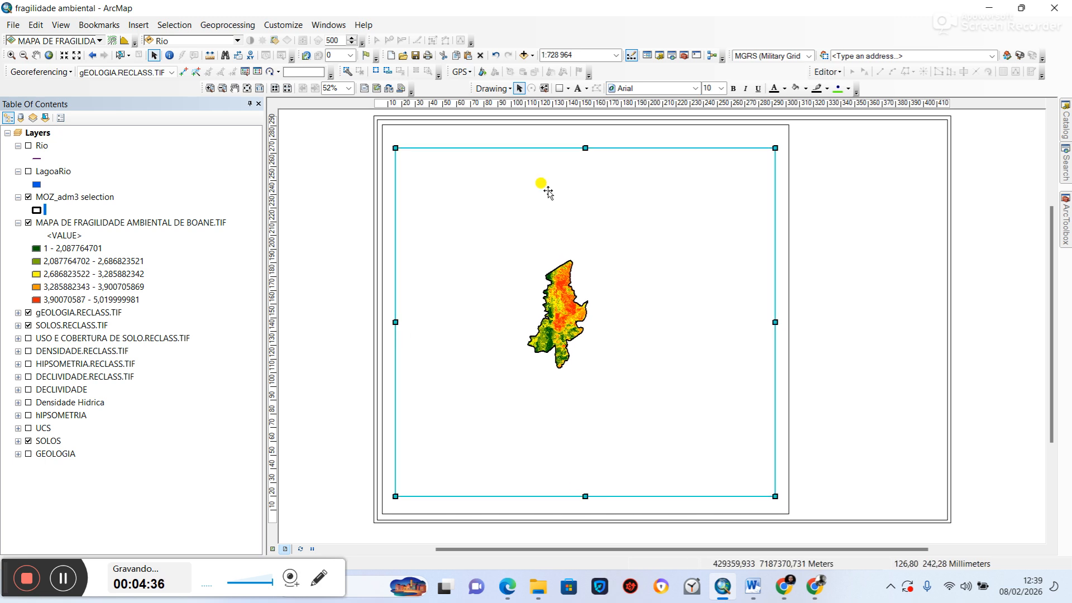
{"action": "left_click_drag", "start_coordinate": [585, 147], "coordinate": [585, 137]}
{"action": "left_click", "coordinate": [341, 246]}
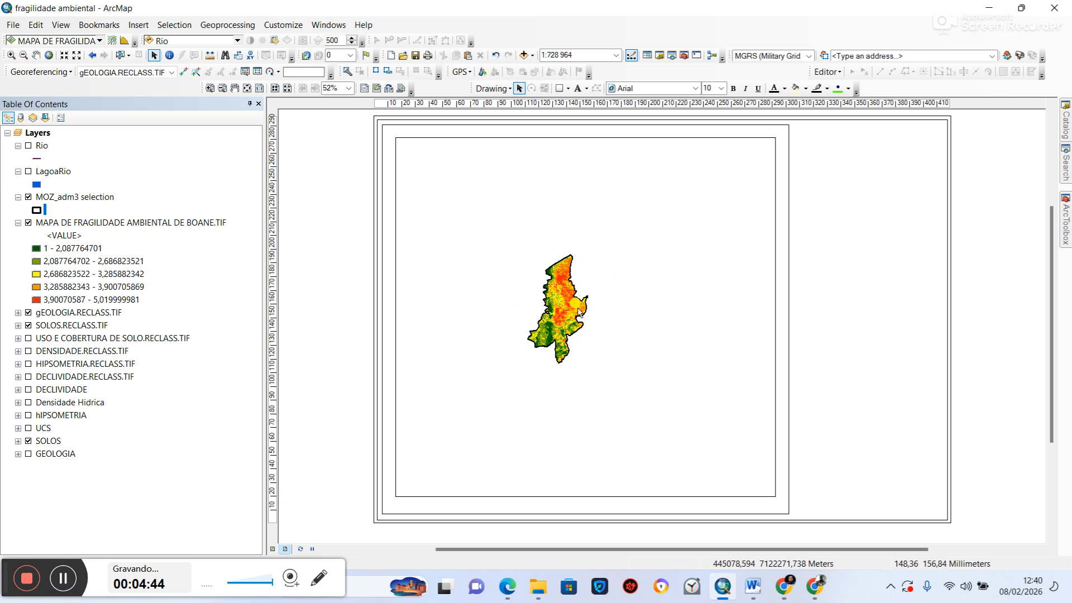
Step: Zoom the data frame to the MAPA DE FRAGILIDADE AMBIENTAL DE BOANE.TIF layer and undock the Tools toolbar
{"action": "right_click", "coordinate": [142, 222]}
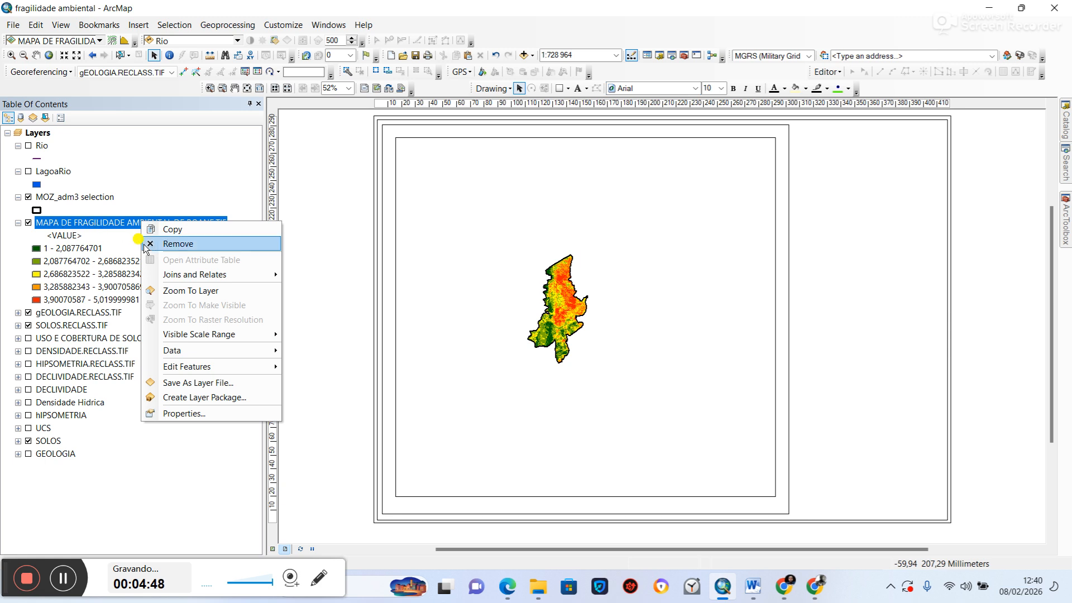
{"action": "left_click", "coordinate": [195, 292]}
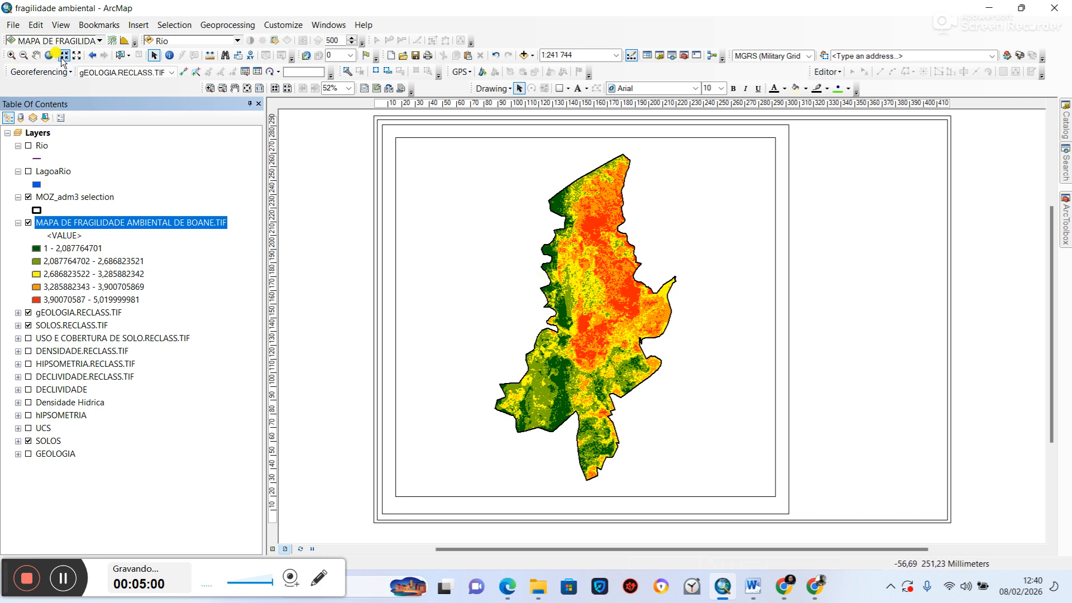
{"action": "left_click_drag", "start_coordinate": [3, 55], "coordinate": [161, 120]}
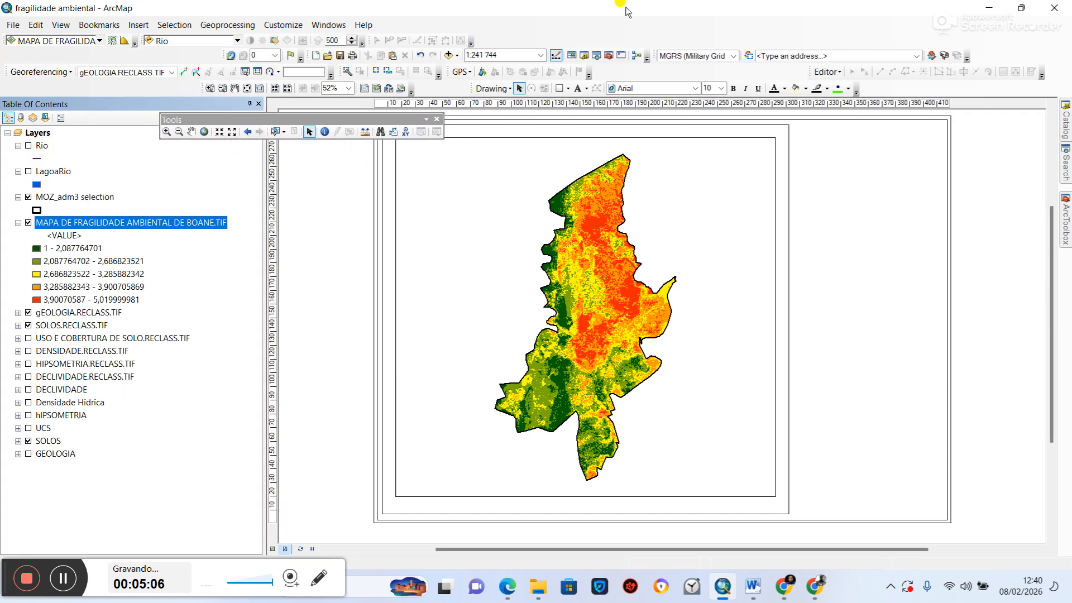
{"action": "right_click", "coordinate": [745, 75]}
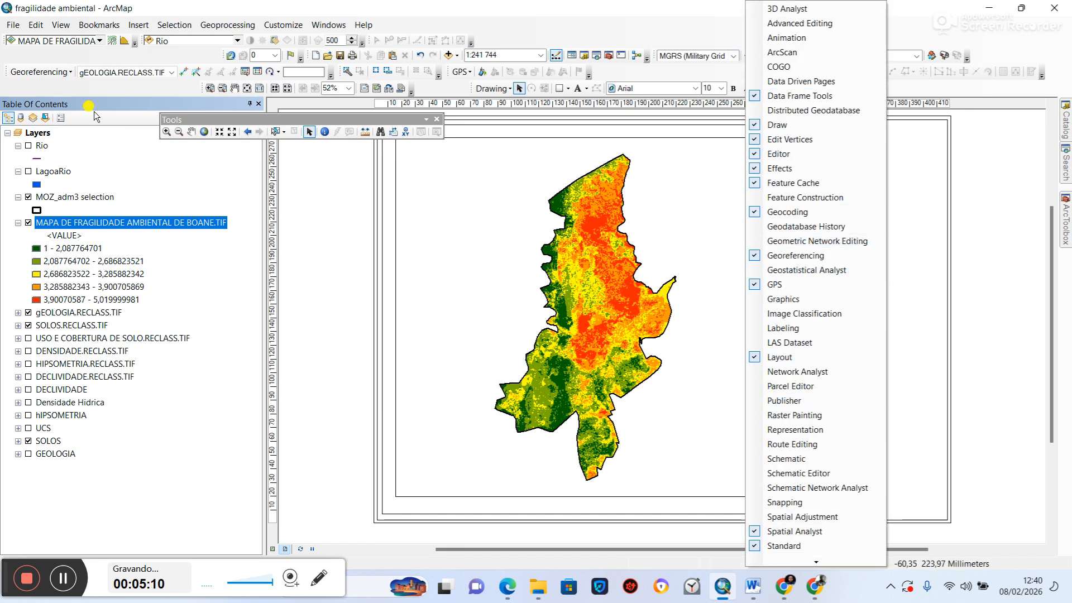
Step: Adjust the map to 1:250 000 with the fixed zoom tools and dock the Tools toolbar beside the Georeferencing toolbar
{"action": "left_click", "coordinate": [221, 134]}
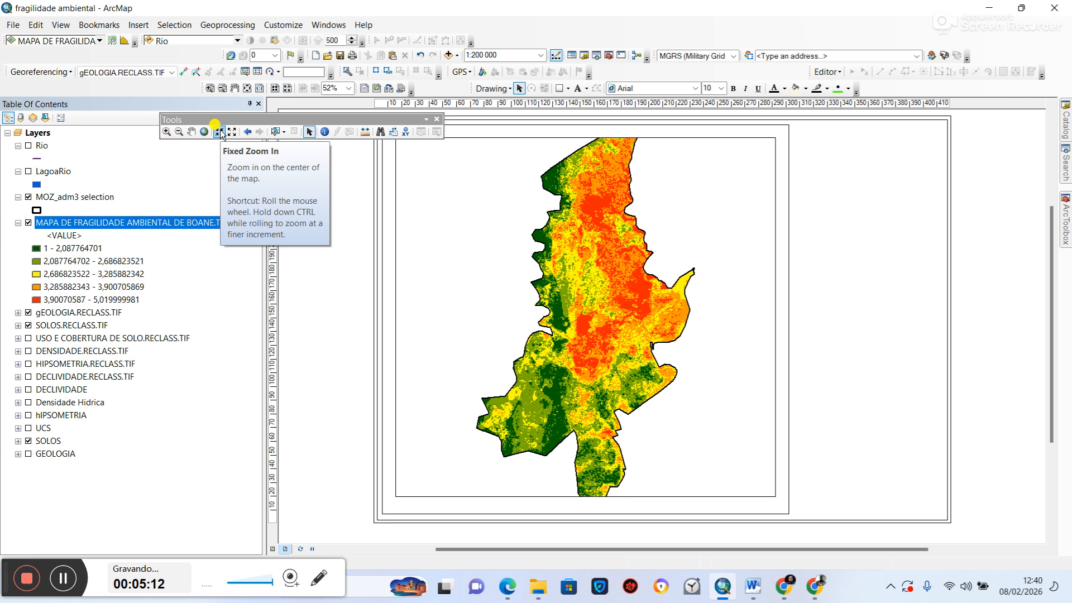
{"action": "left_click", "coordinate": [230, 133]}
{"action": "left_click", "coordinate": [220, 132]}
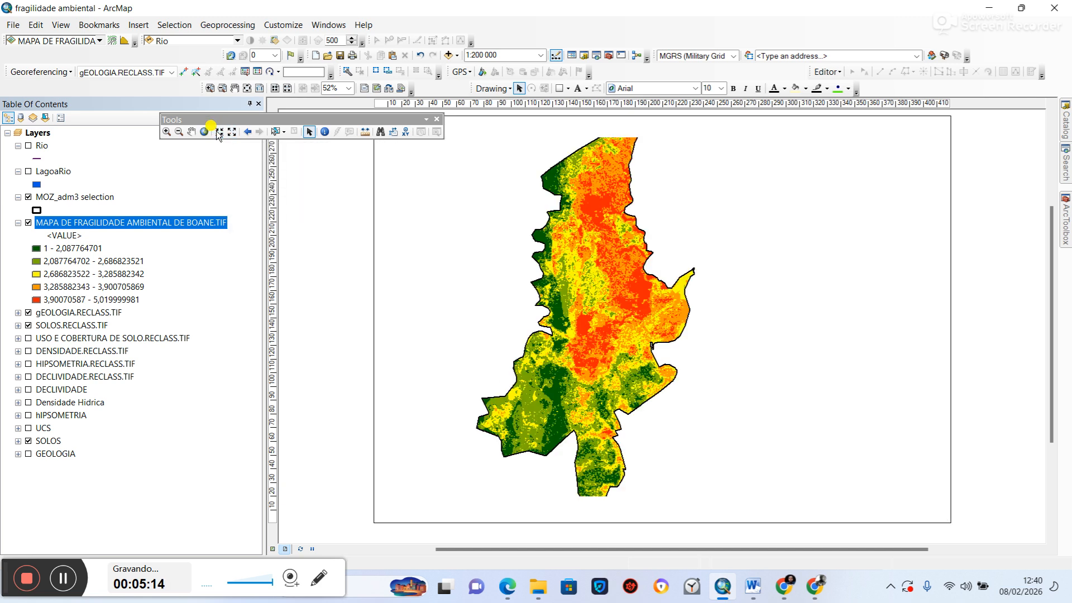
{"action": "left_click", "coordinate": [232, 135]}
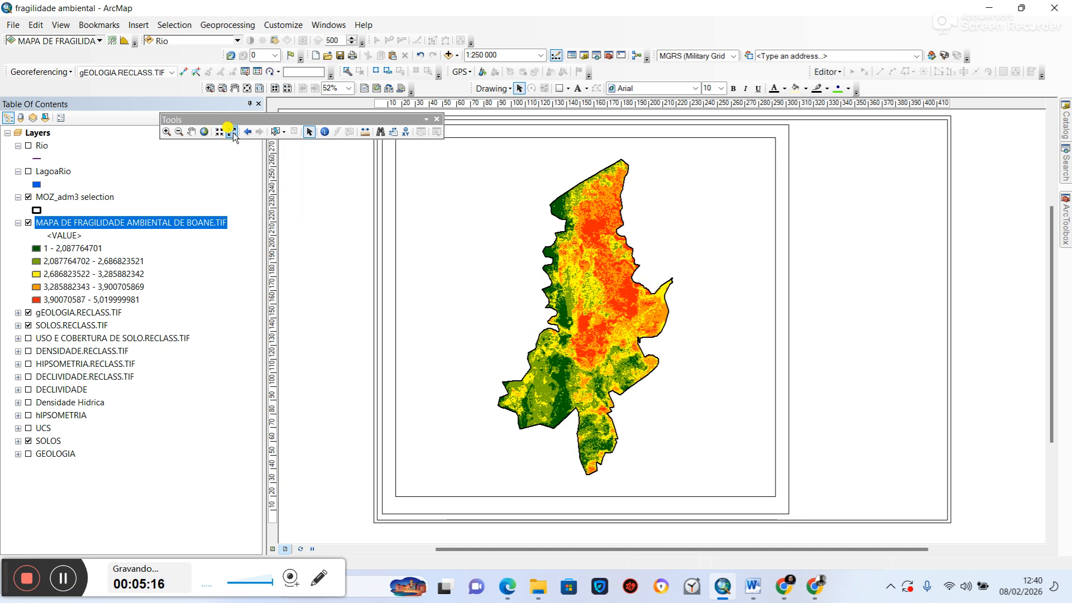
{"action": "left_click_drag", "start_coordinate": [211, 123], "coordinate": [114, 79]}
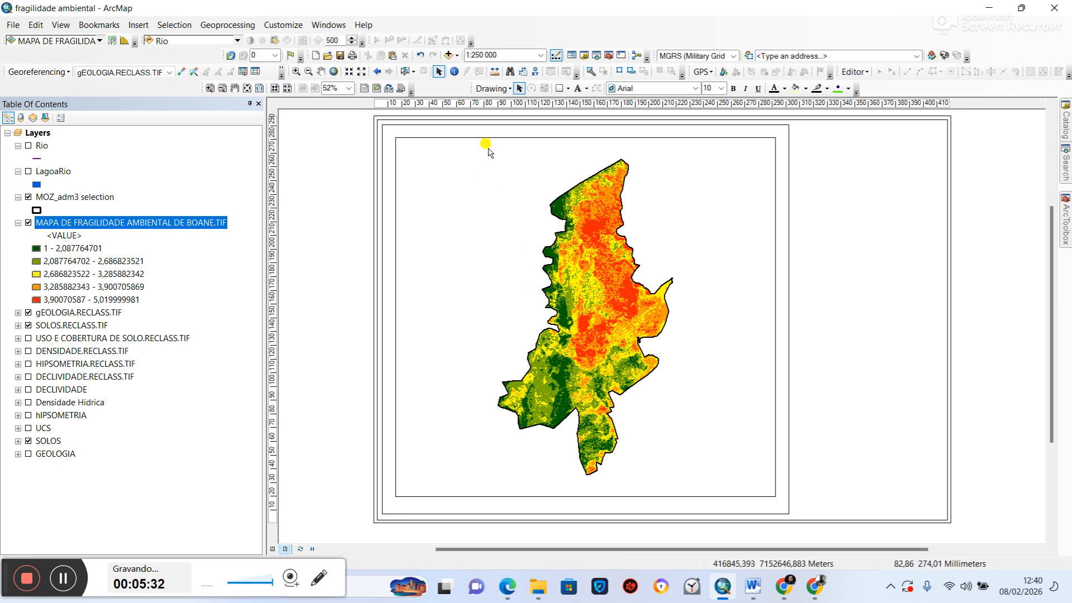
Step: Add the MOZ_adm3.shp shapefile from the MOZ_adm (3) folder in D:\dados do divagis to the map
{"action": "left_click", "coordinate": [448, 56]}
{"action": "left_click", "coordinate": [554, 199]}
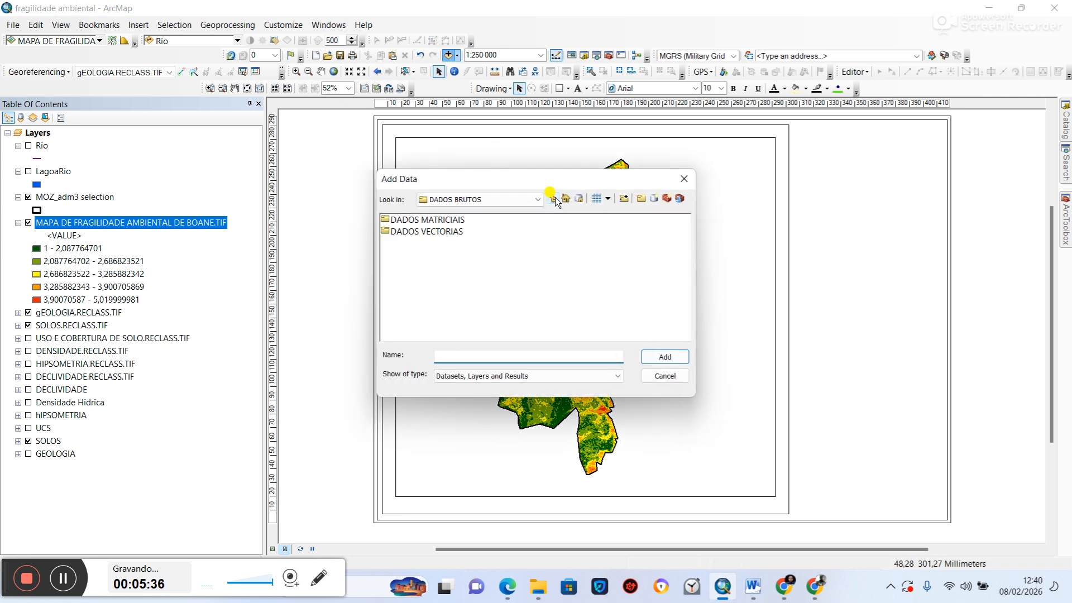
{"action": "left_click", "coordinate": [554, 199]}
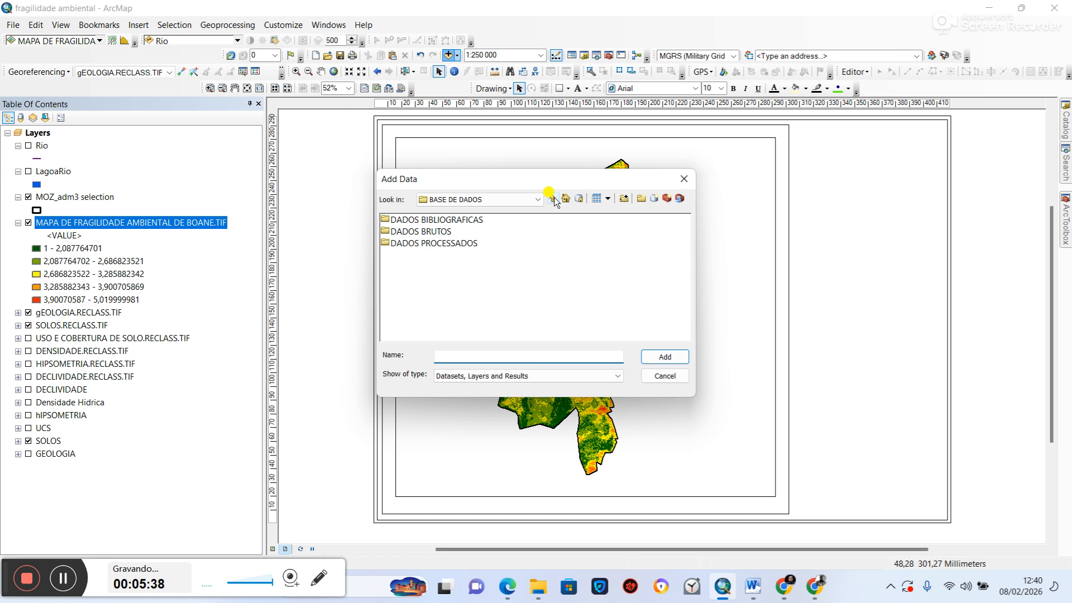
{"action": "left_click", "coordinate": [563, 199]}
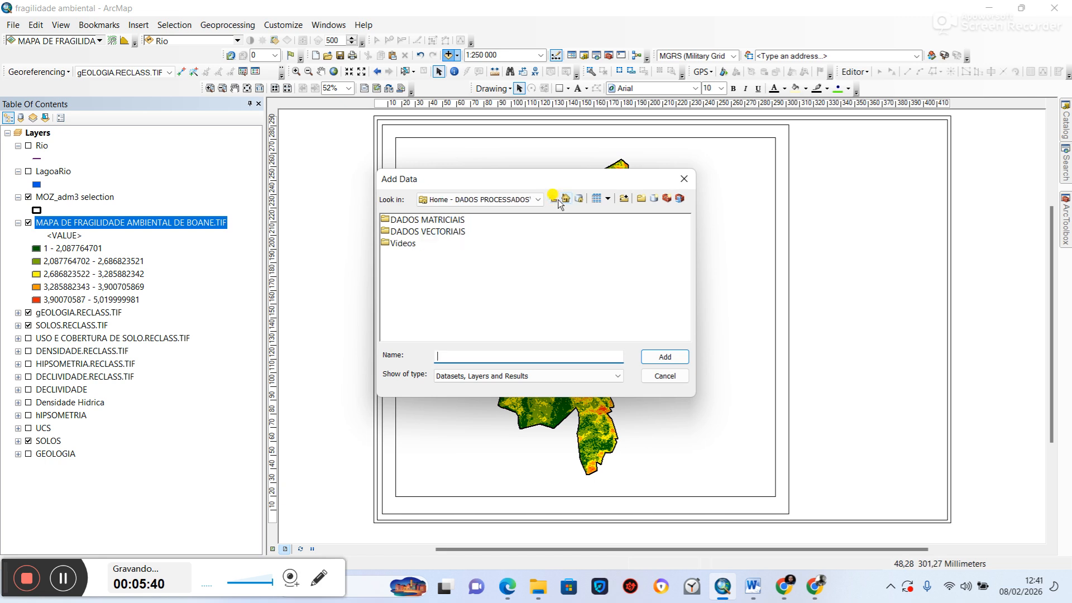
{"action": "left_click", "coordinate": [555, 199]}
{"action": "double_click", "coordinate": [442, 231]}
{"action": "double_click", "coordinate": [426, 244]}
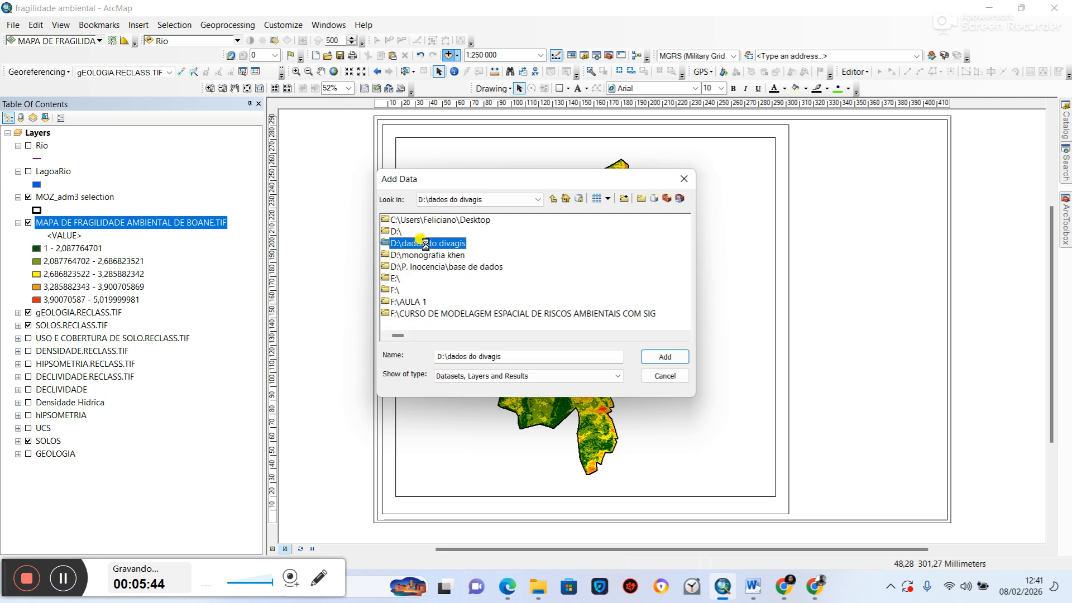
{"action": "double_click", "coordinate": [408, 219]}
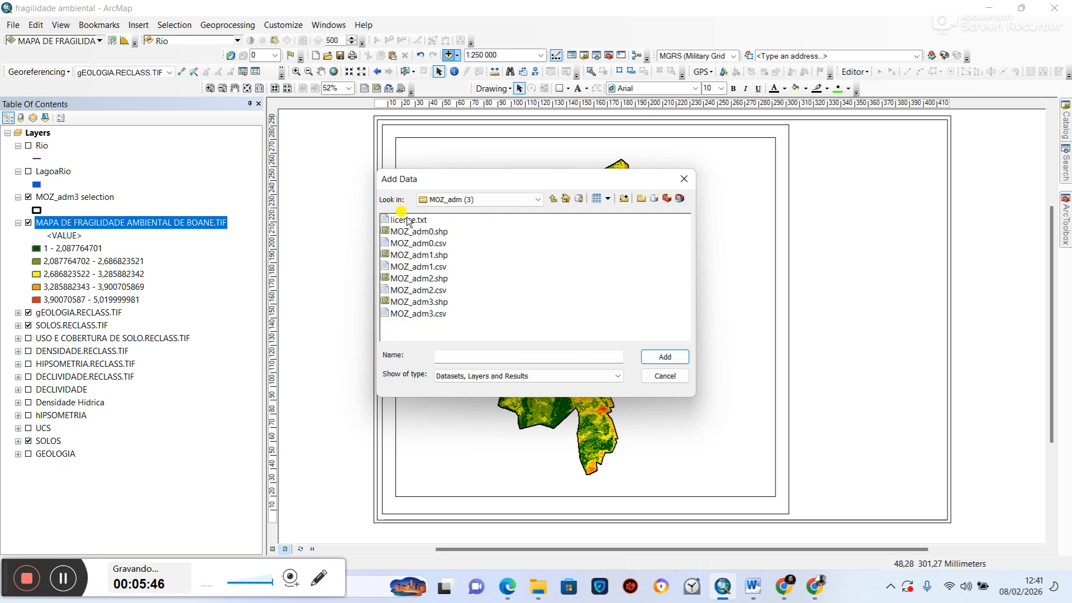
{"action": "left_click", "coordinate": [407, 302]}
{"action": "left_click", "coordinate": [652, 356]}
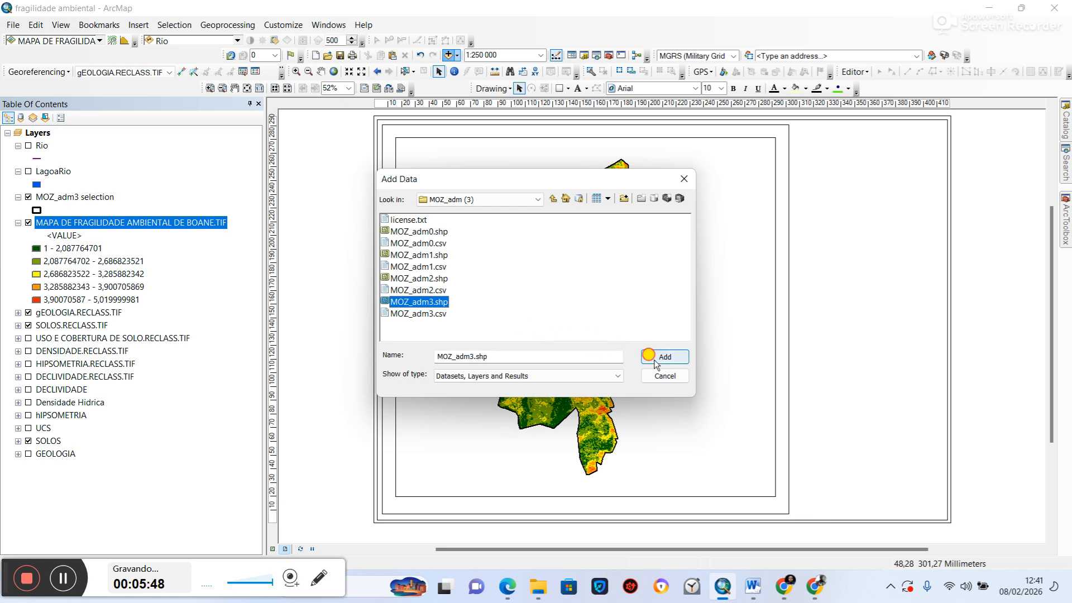
{"action": "left_click", "coordinate": [648, 407]}
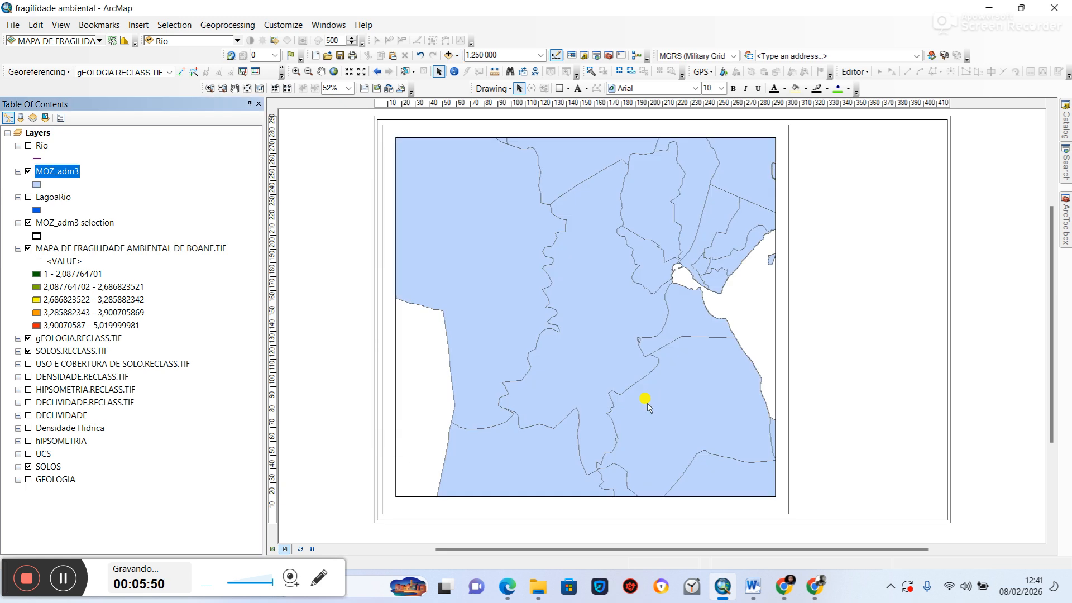
Step: Move the MOZ_adm3 layer directly below the MAPA DE FRAGILIDADE AMBIENTAL DE BOANE.TIF layer in the drawing order
{"action": "double_click", "coordinate": [53, 172]}
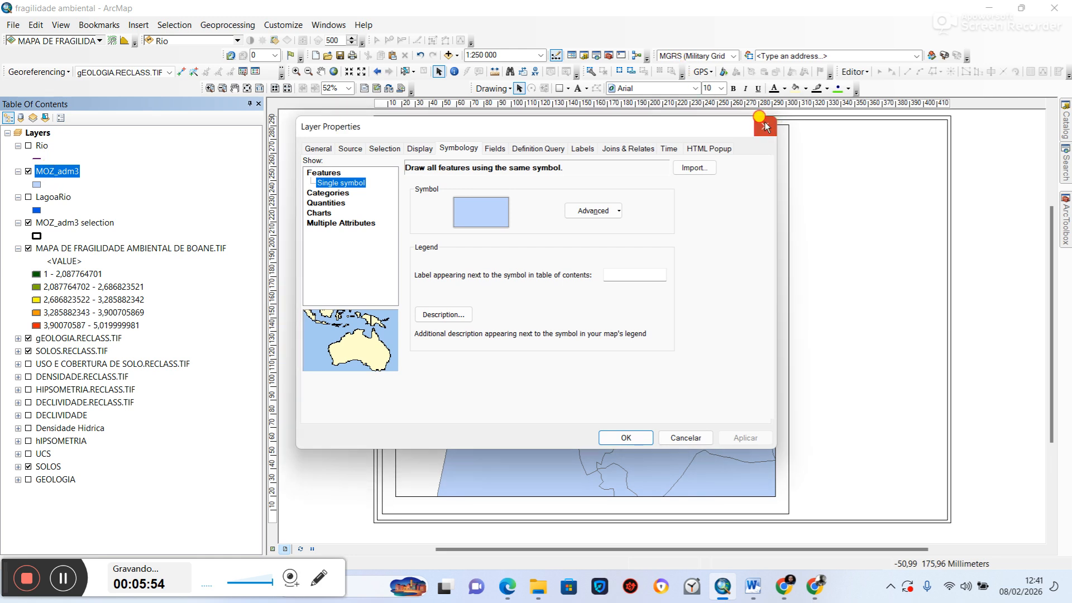
{"action": "left_click", "coordinate": [764, 126]}
{"action": "mouse_move", "coordinate": [47, 173]}
{"action": "left_mouse_down"}
{"action": "mouse_move", "coordinate": [45, 360]}
{"action": "mouse_move", "coordinate": [48, 310]}
{"action": "mouse_move", "coordinate": [52, 329]}
{"action": "left_mouse_up"}
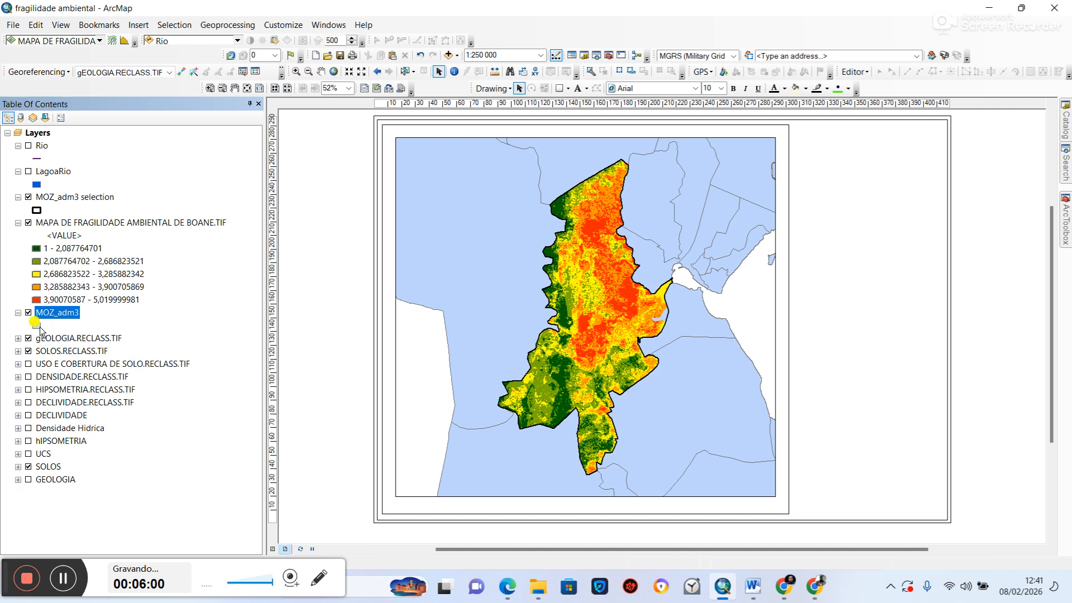
Step: Set the MOZ_adm3 layer's fill color to light grey
{"action": "left_click", "coordinate": [36, 326]}
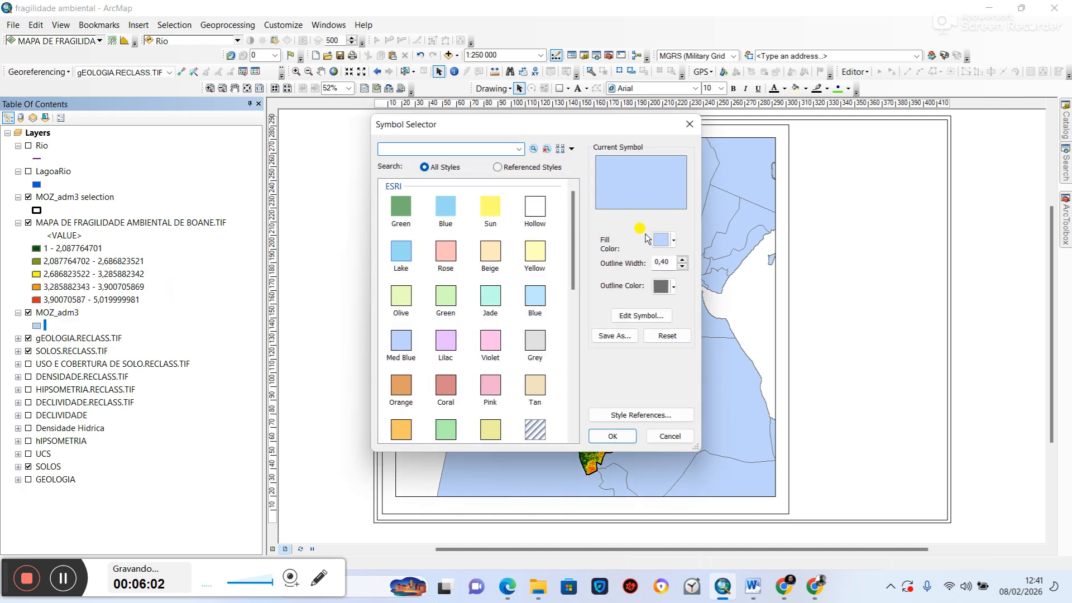
{"action": "left_click", "coordinate": [661, 240]}
{"action": "left_click", "coordinate": [650, 279]}
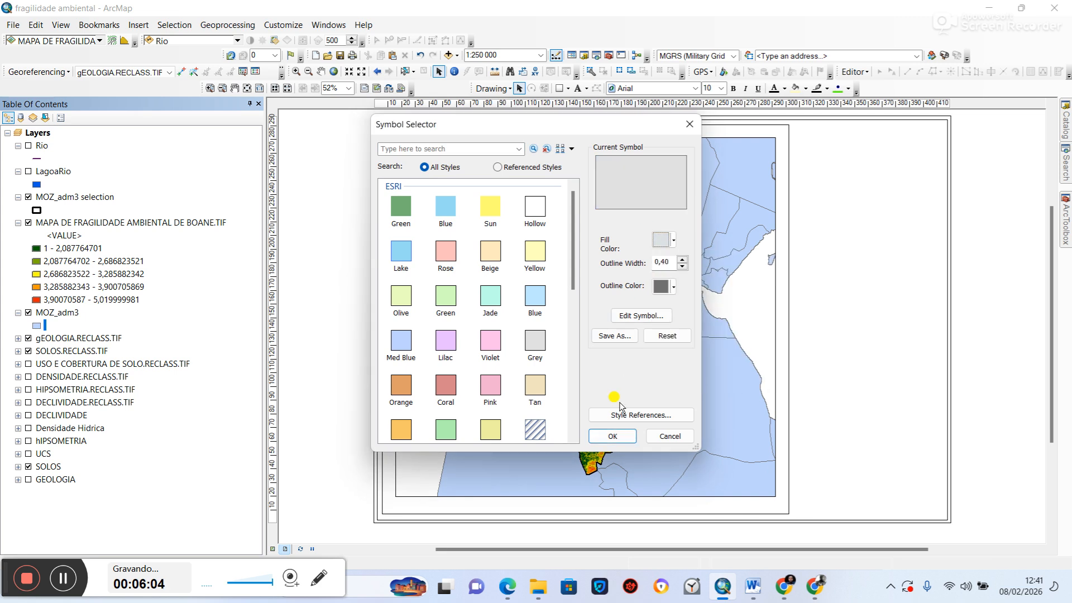
{"action": "left_click", "coordinate": [614, 435]}
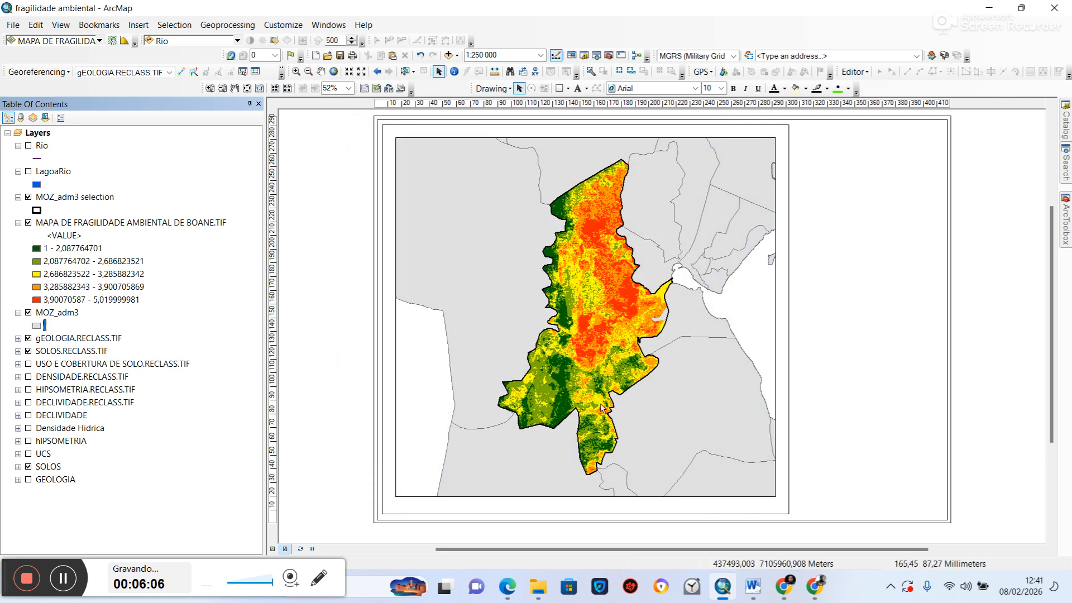
Step: Move the data frame toward the inner rectangle's upper-left corner and narrow it to about 235 mm across the page, with Boane shifted west inside it
{"action": "left_click", "coordinate": [609, 359]}
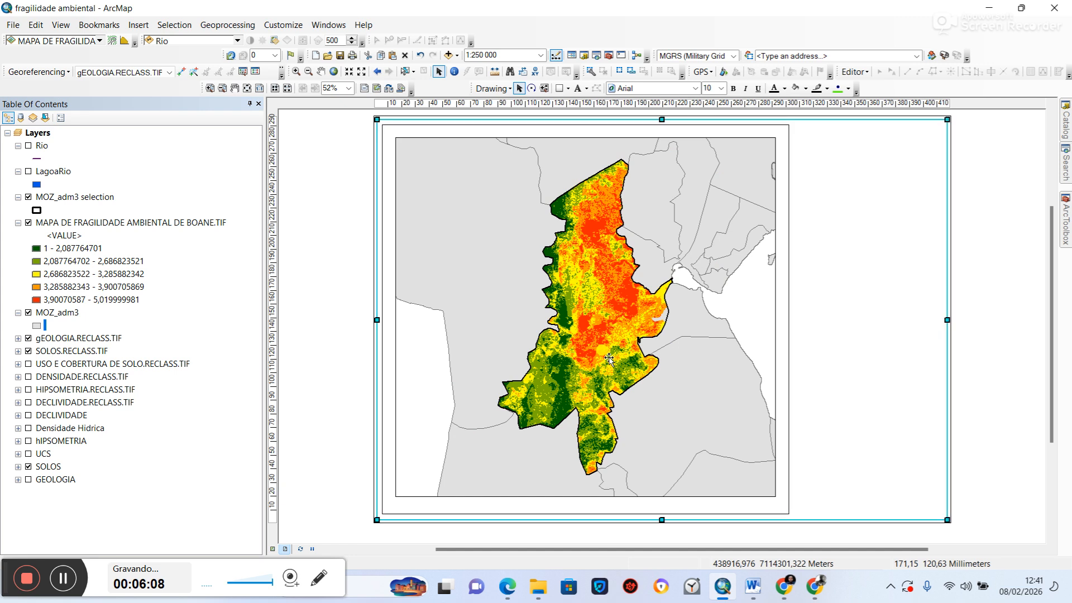
{"action": "double_click", "coordinate": [595, 356]}
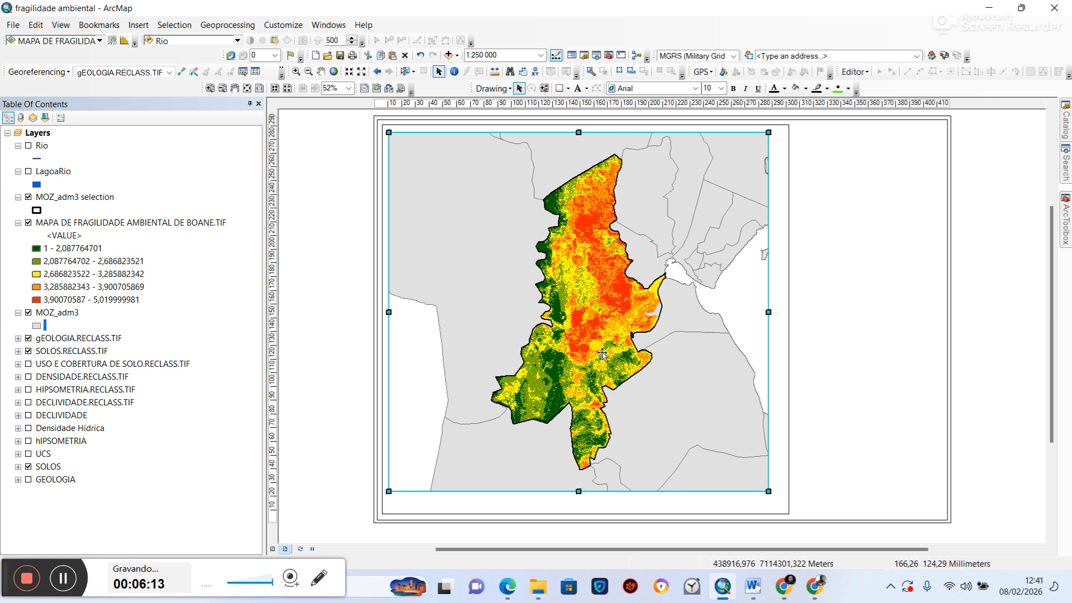
{"action": "left_click", "coordinate": [755, 302]}
{"action": "left_click_drag", "start_coordinate": [764, 310], "coordinate": [699, 304]}
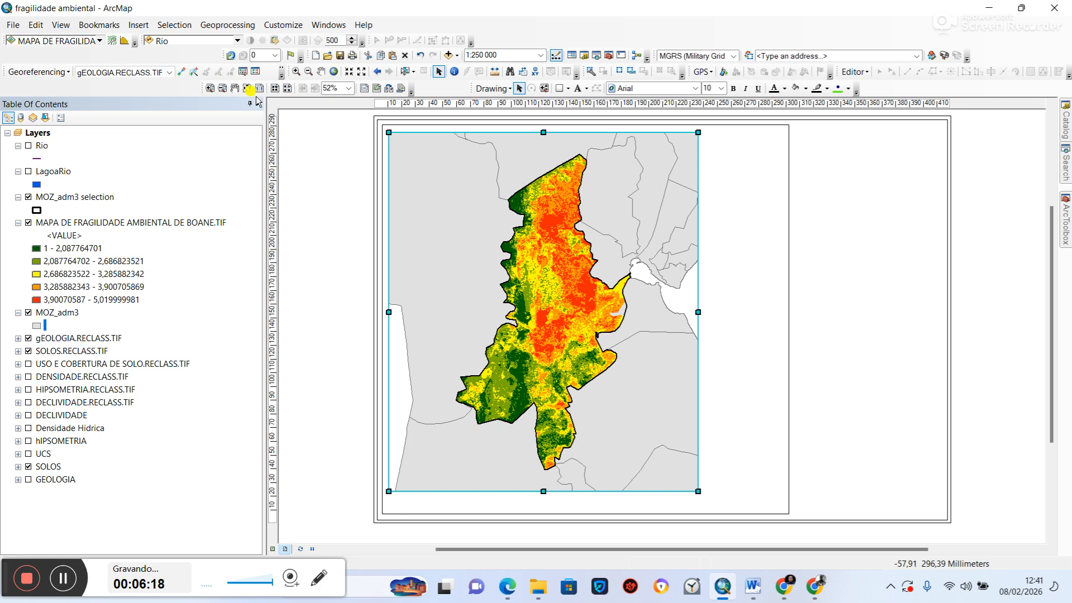
{"action": "left_click_drag", "start_coordinate": [542, 334], "coordinate": [520, 339]}
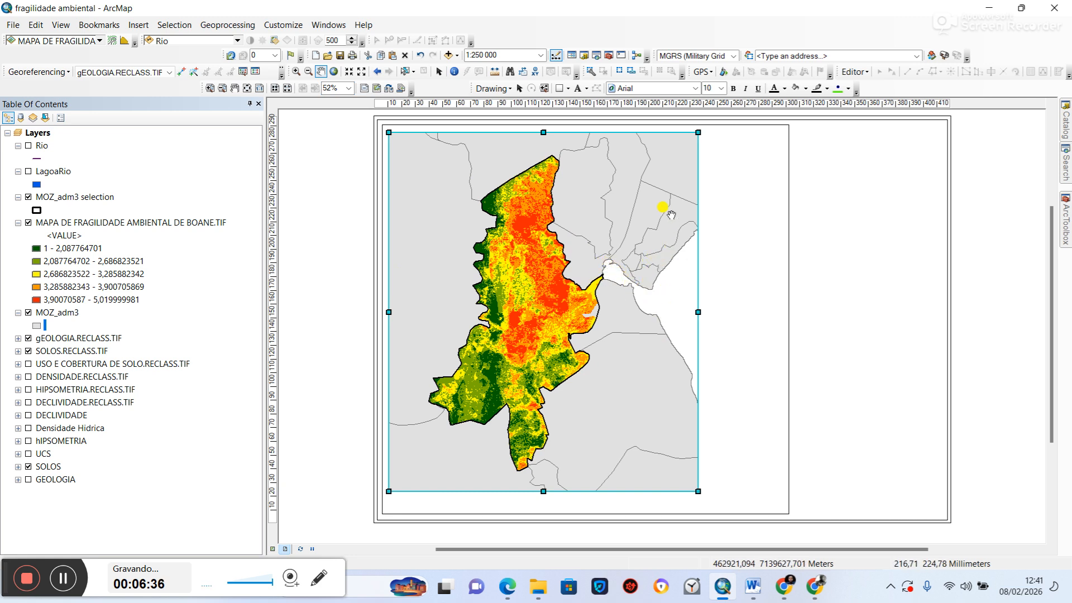
{"action": "left_click", "coordinate": [438, 72]}
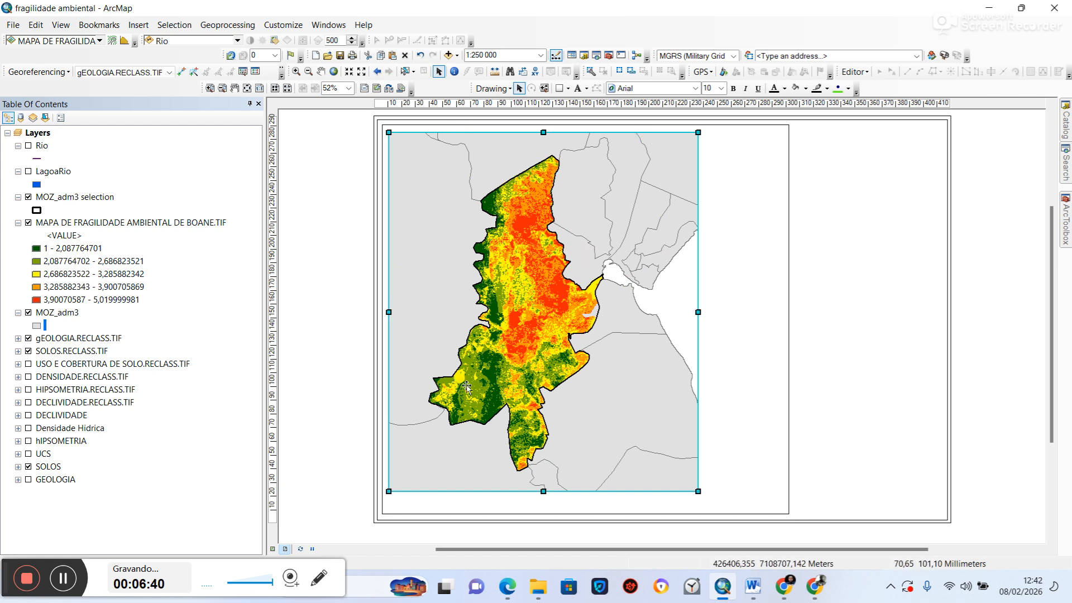
Step: Give the data frame a solid background in light blue to represent the sea
{"action": "right_click", "coordinate": [506, 360]}
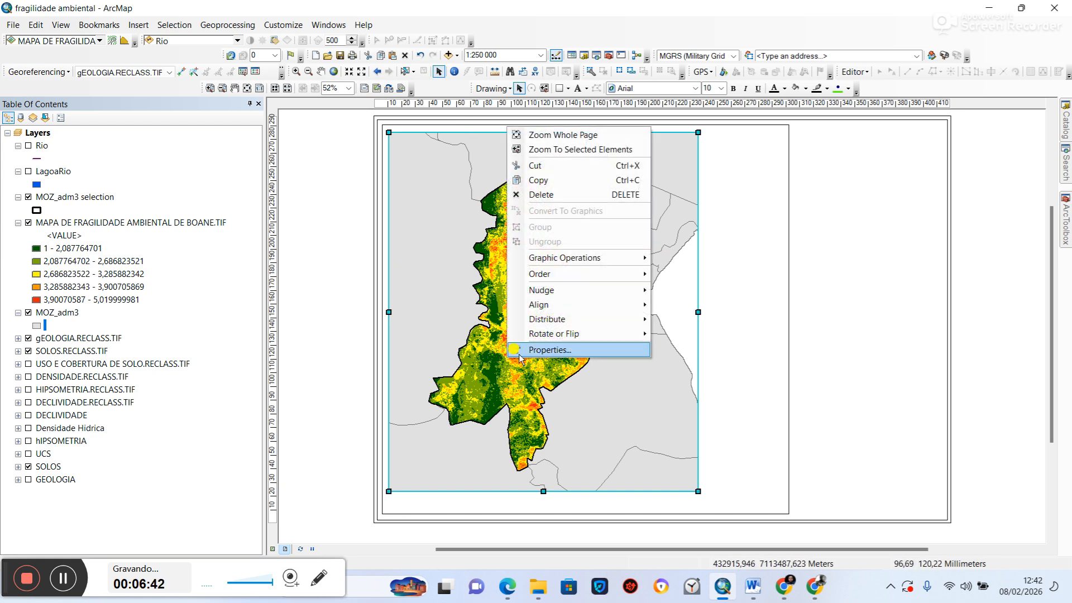
{"action": "left_click", "coordinate": [546, 350]}
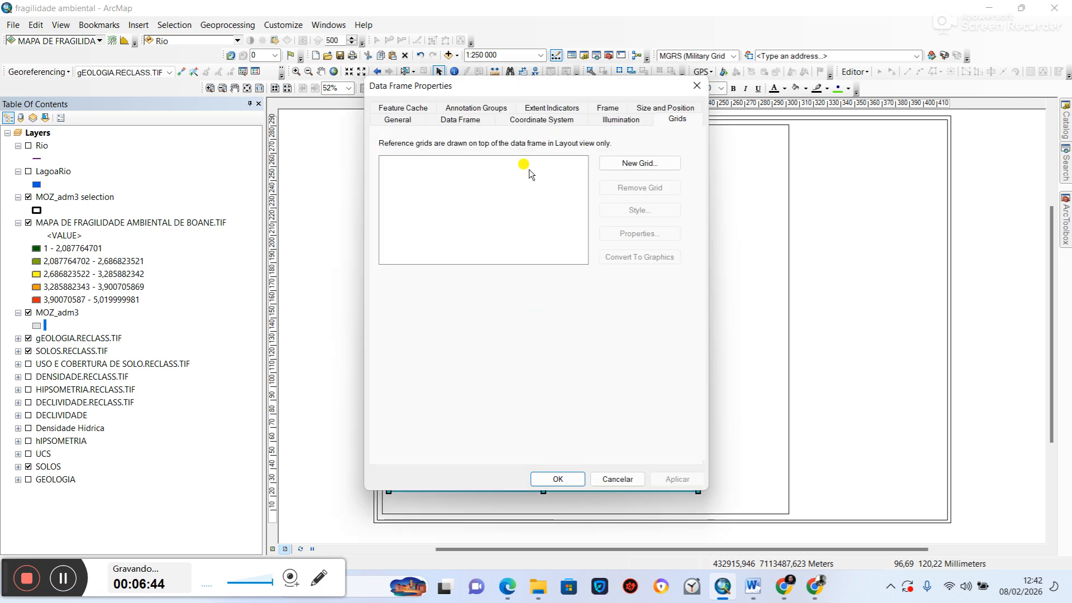
{"action": "left_click", "coordinate": [602, 108]}
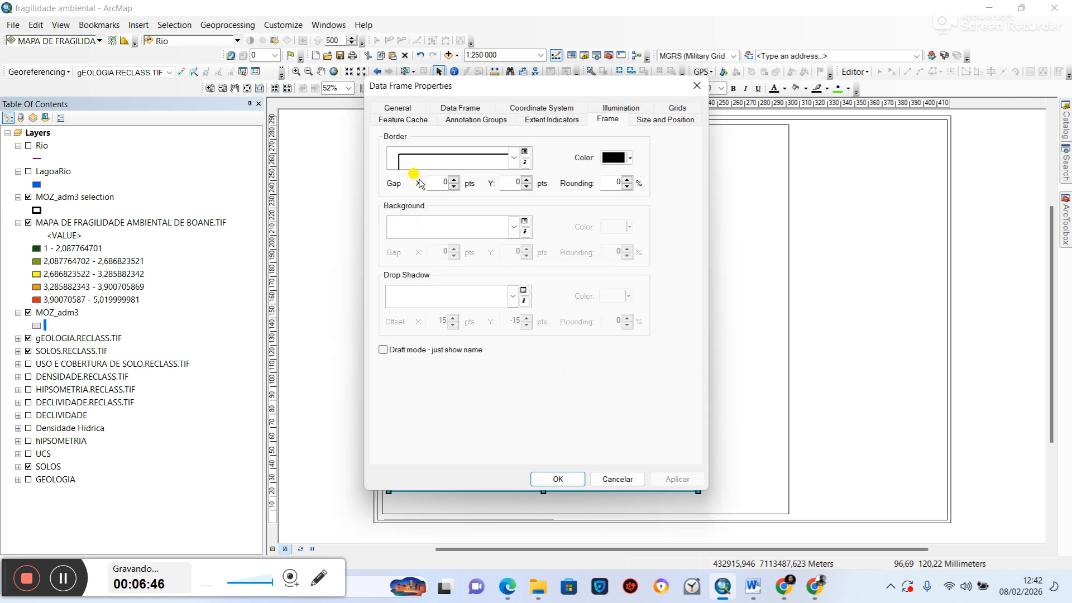
{"action": "left_click", "coordinate": [510, 227]}
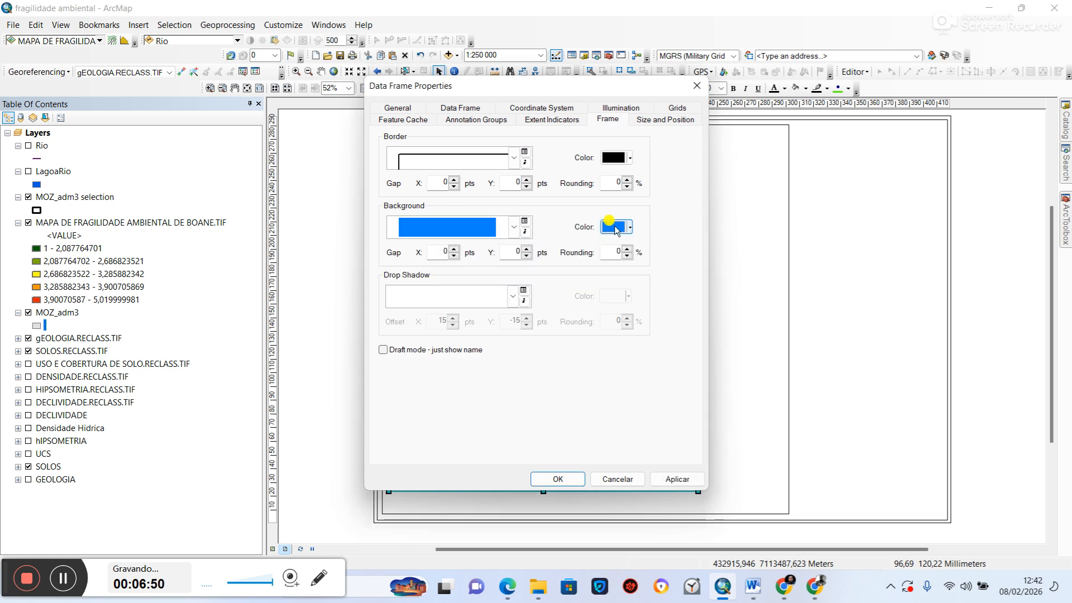
{"action": "left_click", "coordinate": [614, 226]}
{"action": "left_click", "coordinate": [695, 271]}
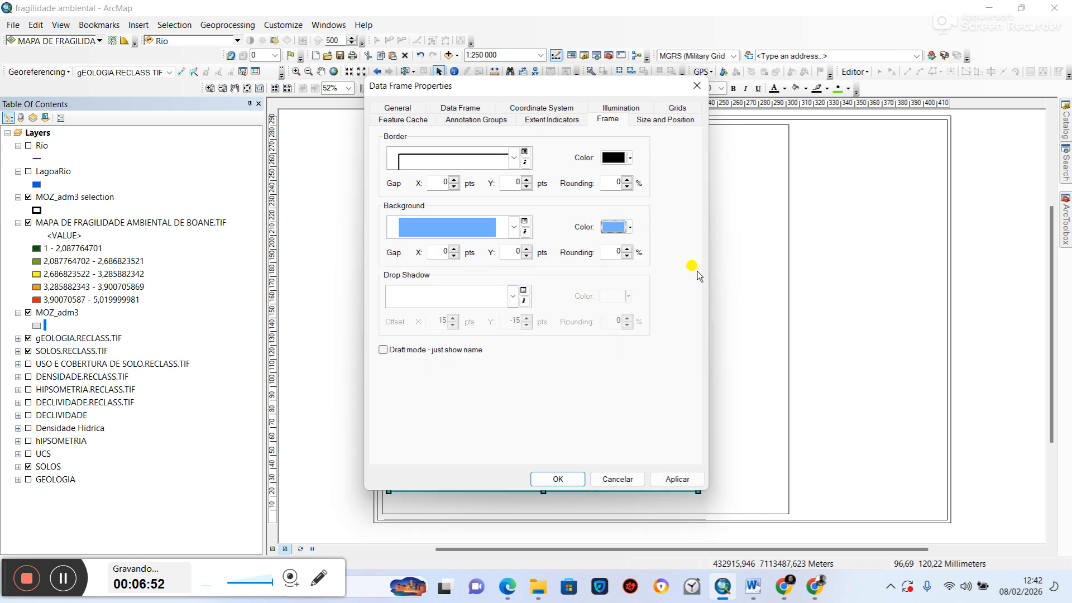
{"action": "left_click", "coordinate": [660, 478]}
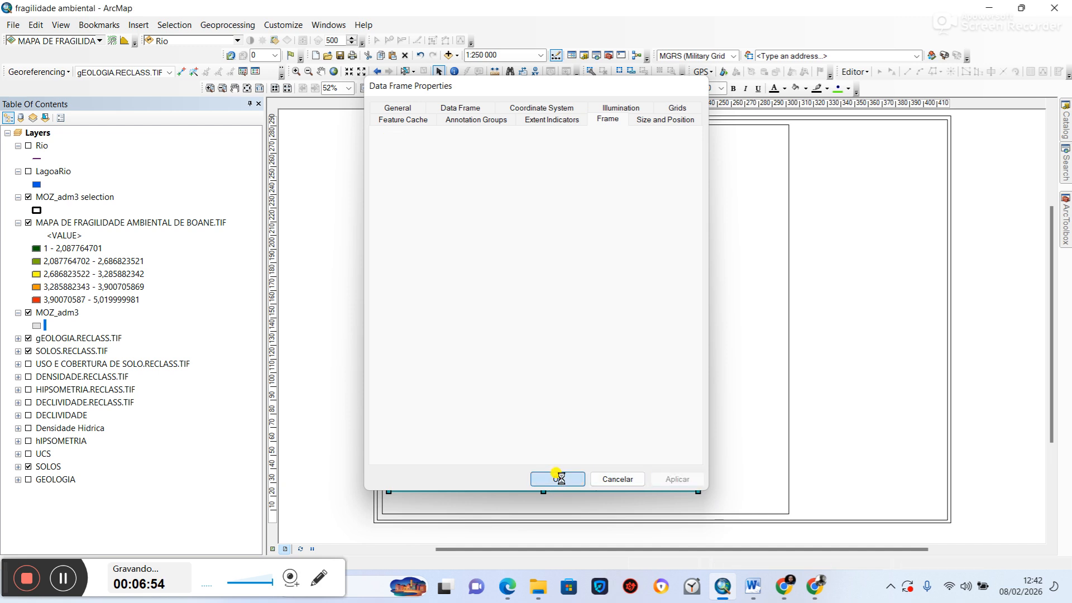
{"action": "left_click", "coordinate": [557, 479]}
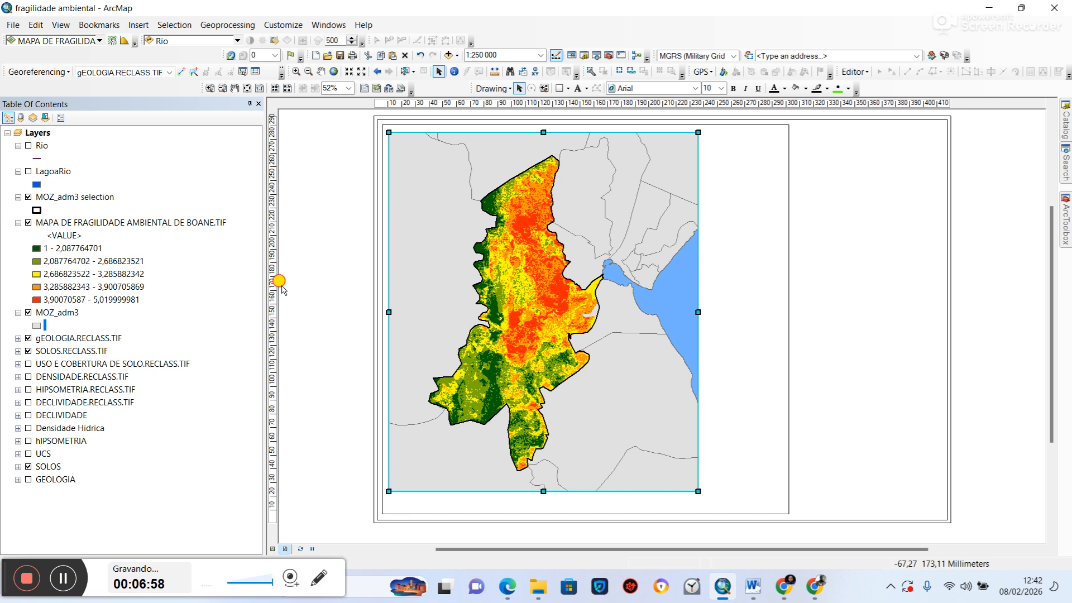
{"action": "left_click", "coordinate": [279, 215]}
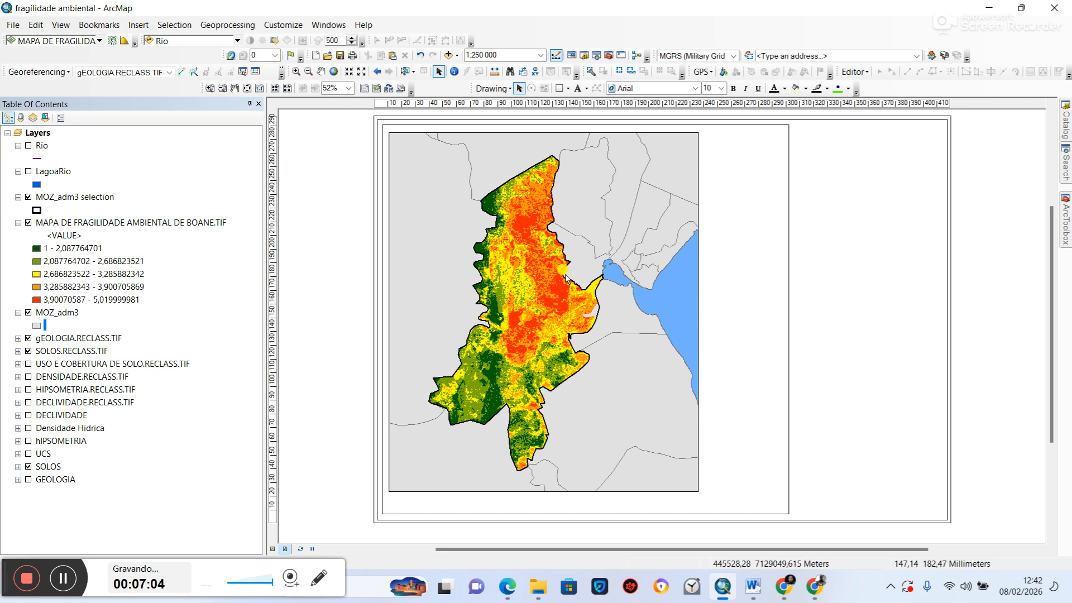
Step: Narrow the rectangle around the map so its right edge sits just outside the data frame, about 244 mm across the page
{"action": "left_click", "coordinate": [769, 300]}
{"action": "left_click_drag", "start_coordinate": [788, 320], "coordinate": [709, 315]}
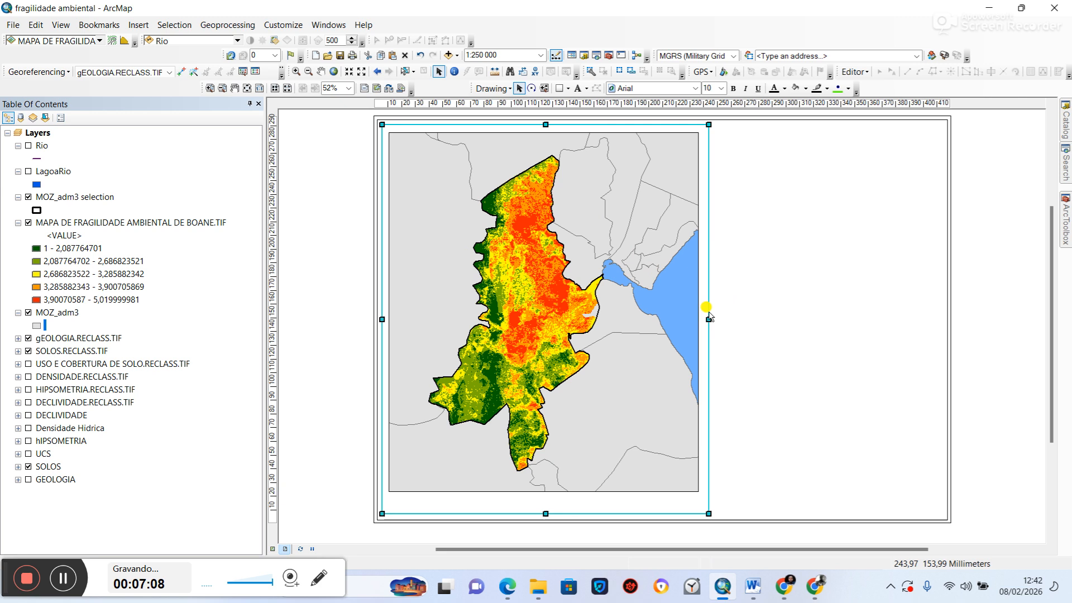
{"action": "left_click", "coordinate": [315, 246]}
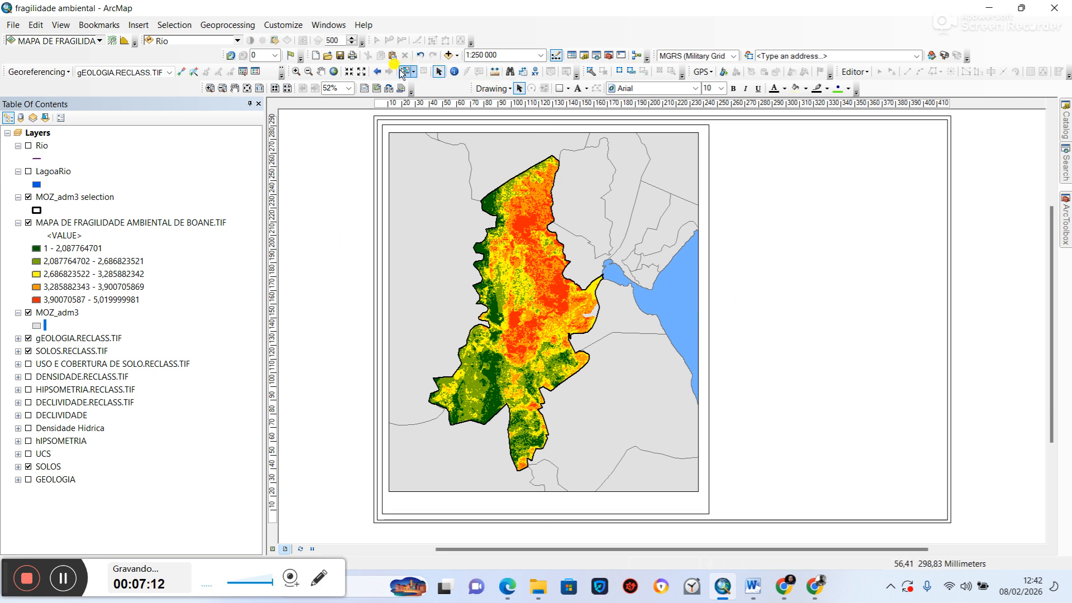
Step: Draw an unfilled, black-outlined rectangle in the empty area beside the map, reaching just inside the page border's lower-right corner
{"action": "left_click", "coordinate": [559, 88]}
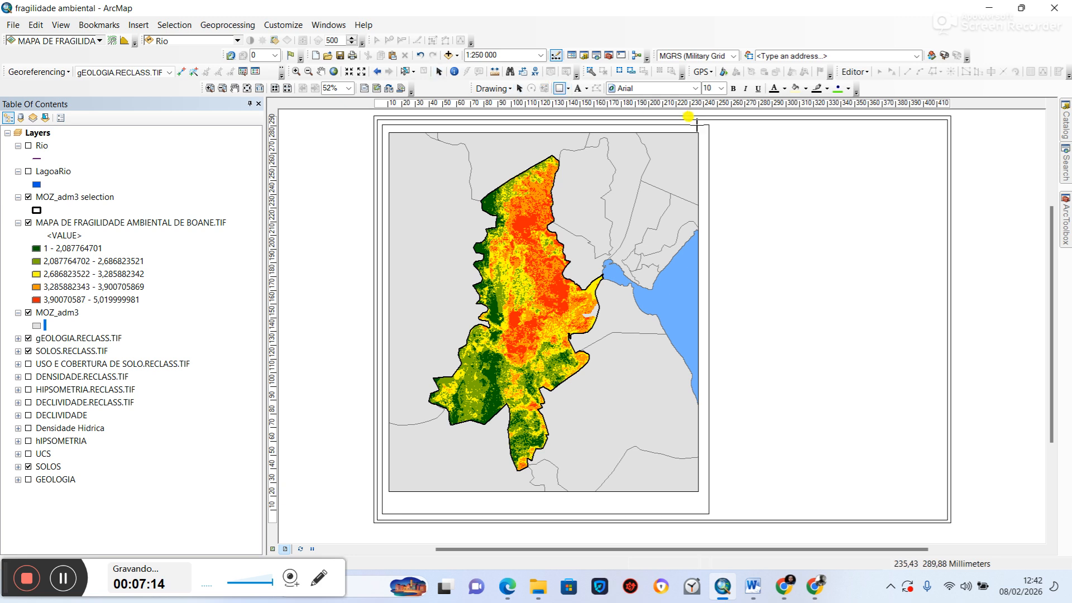
{"action": "left_click_drag", "start_coordinate": [718, 127], "coordinate": [943, 511]}
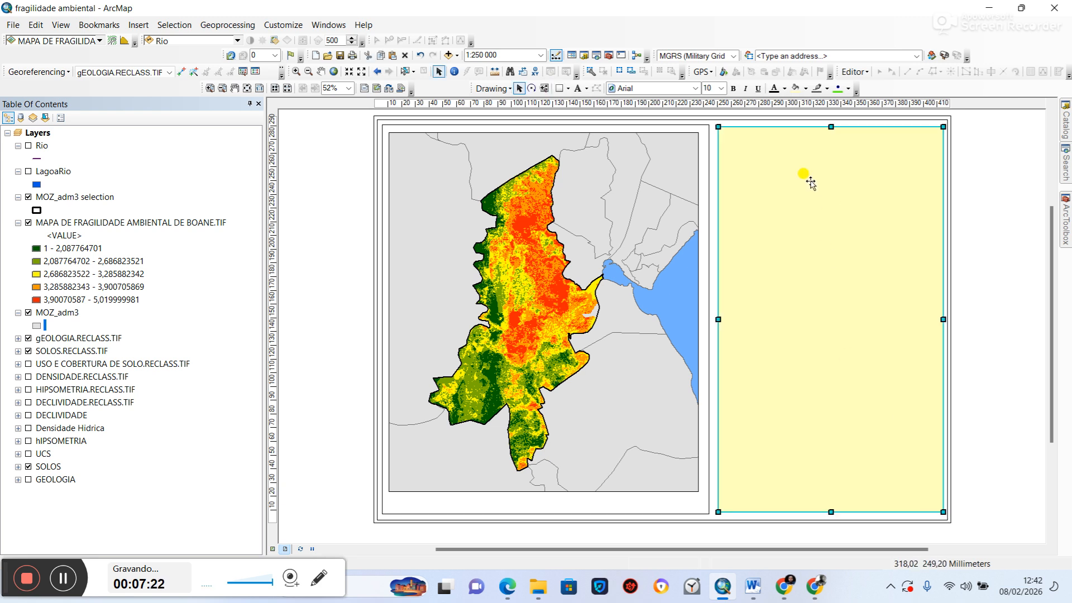
{"action": "left_click", "coordinate": [804, 88]}
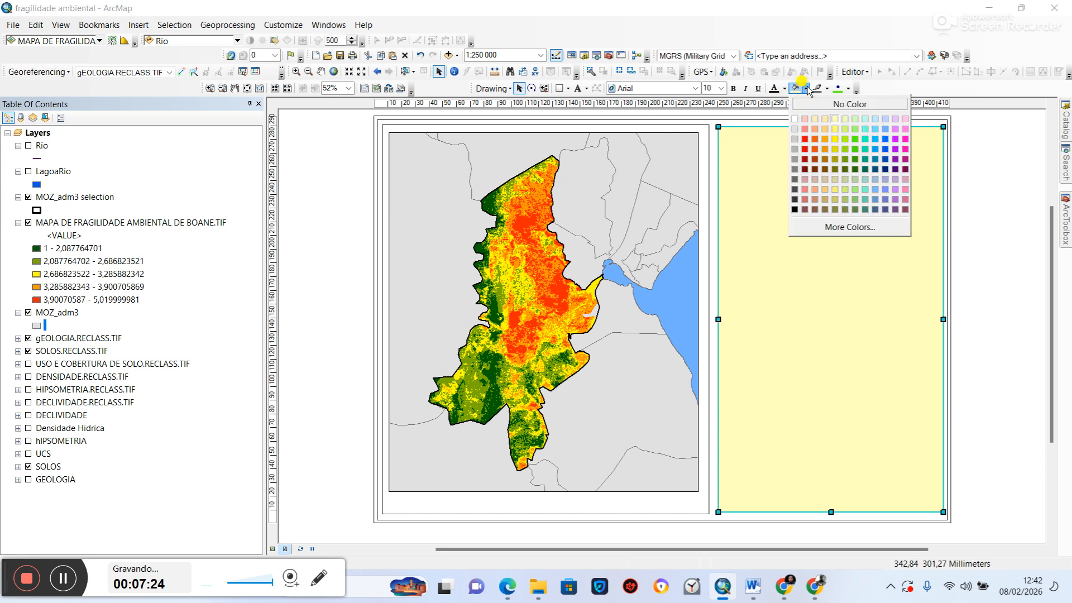
{"action": "left_click", "coordinate": [810, 105]}
{"action": "left_click", "coordinate": [826, 88]}
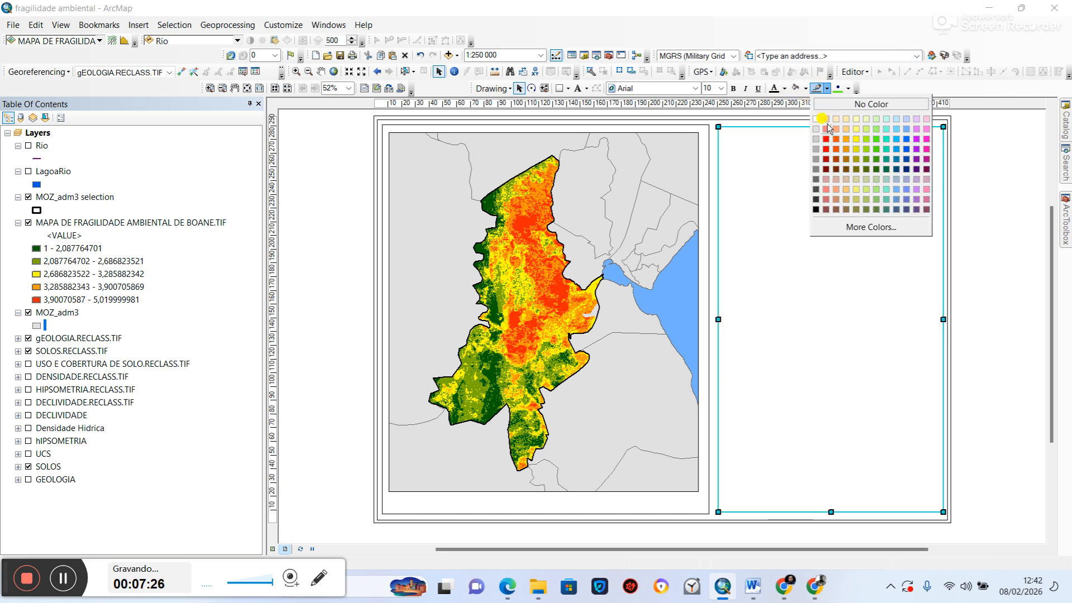
{"action": "left_click", "coordinate": [815, 209]}
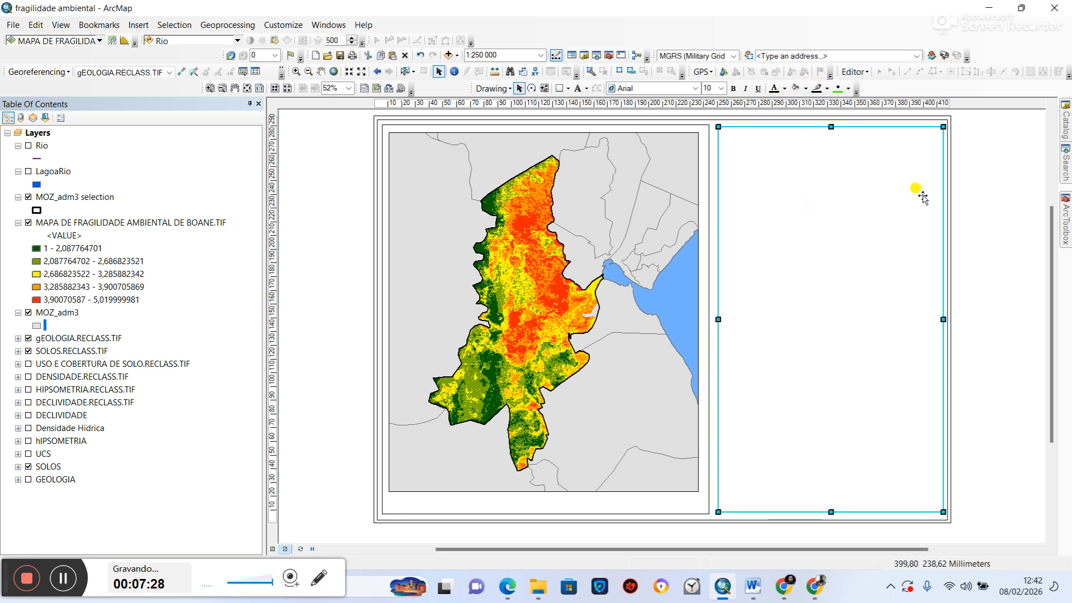
{"action": "left_click", "coordinate": [971, 196]}
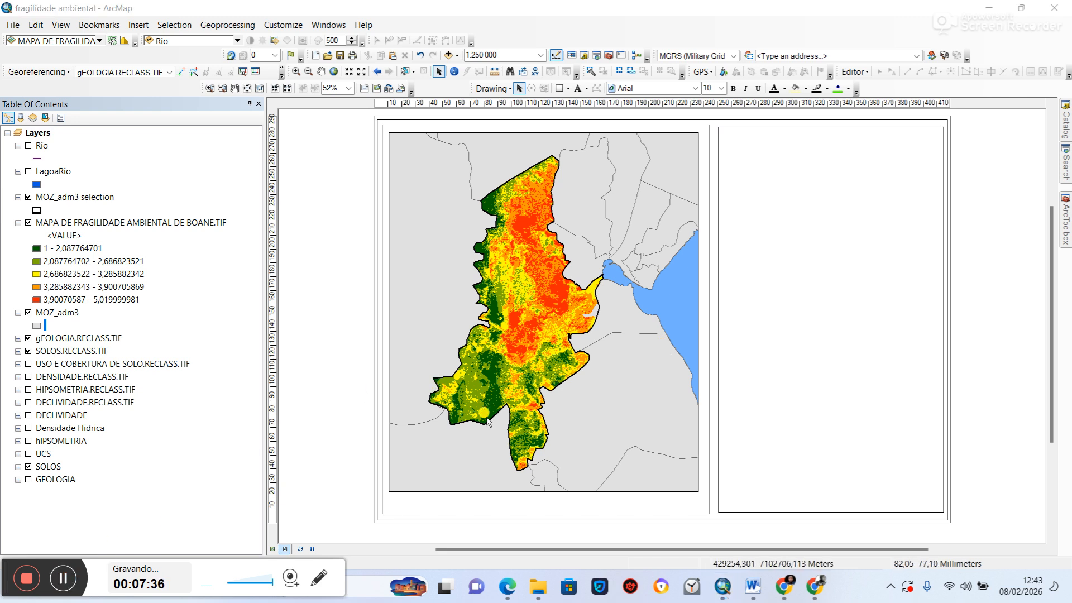
Step: Start a new reference grid for the Boane data frame, choosing a measured grid that divides the map by map units
{"action": "left_click", "coordinate": [546, 423]}
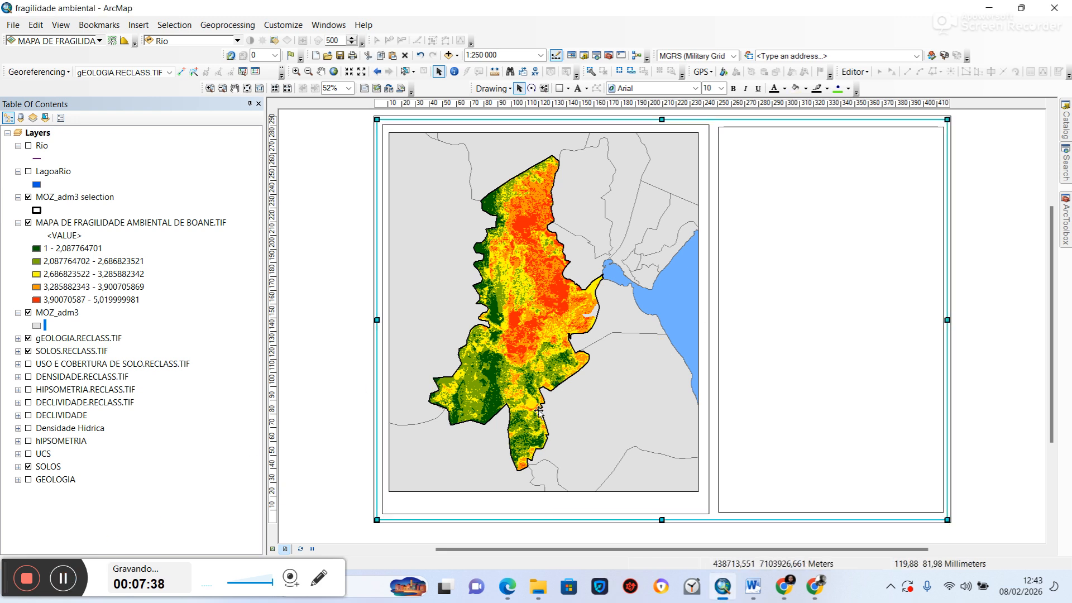
{"action": "left_click", "coordinate": [507, 393]}
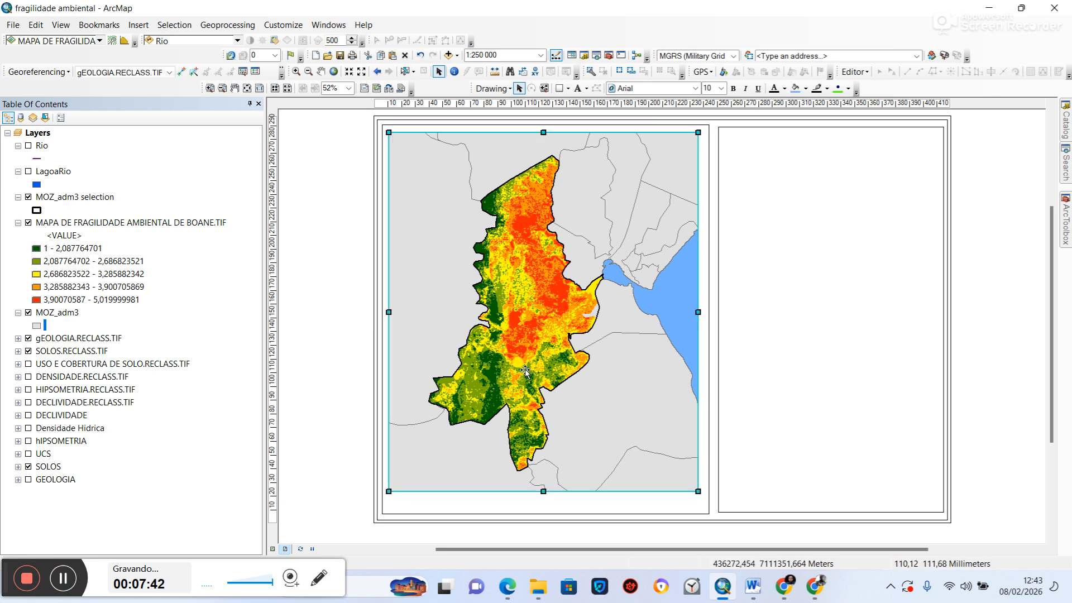
{"action": "right_click", "coordinate": [525, 370]}
{"action": "left_click", "coordinate": [552, 364]}
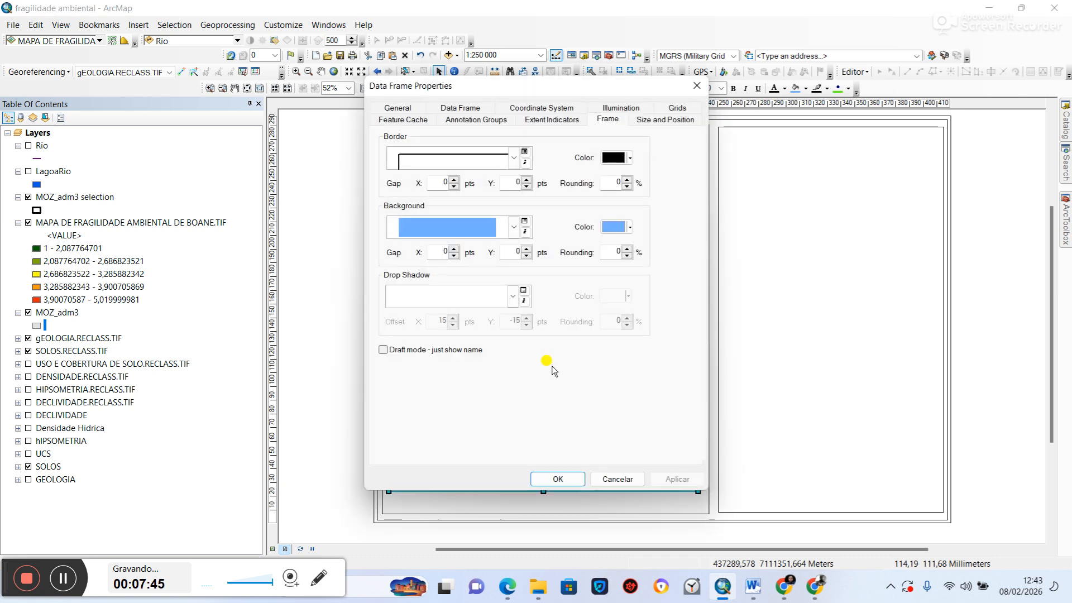
{"action": "left_click", "coordinate": [675, 108]}
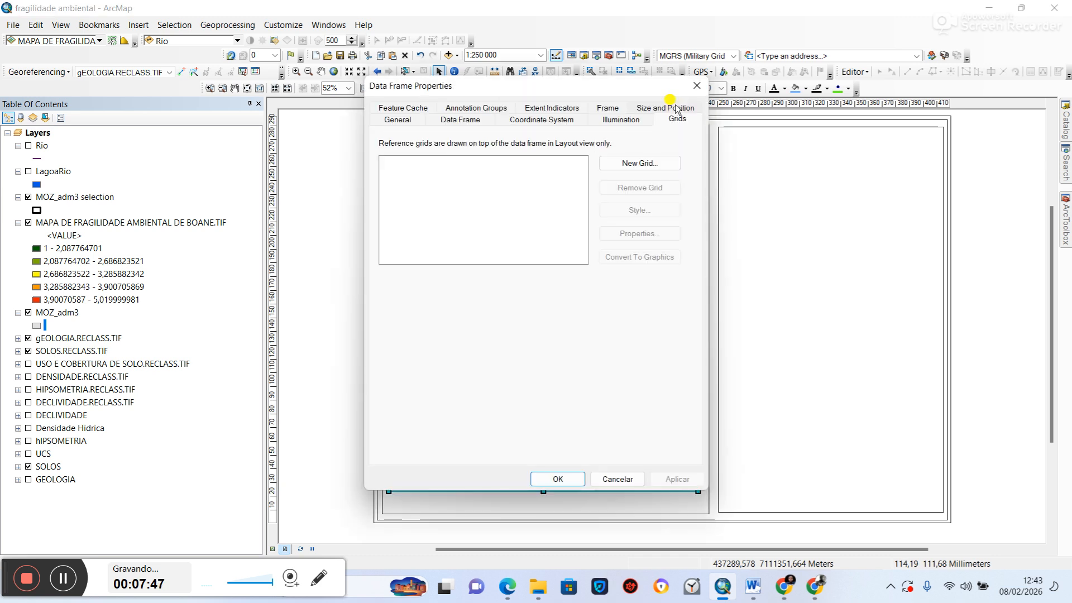
{"action": "left_click", "coordinate": [639, 163]}
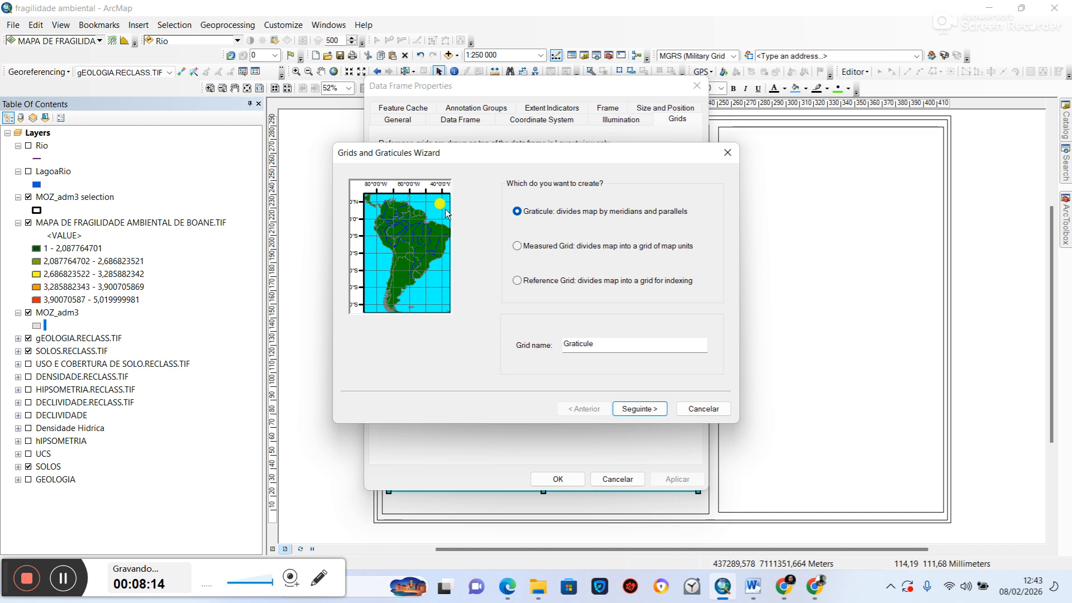
{"action": "left_click", "coordinate": [517, 246]}
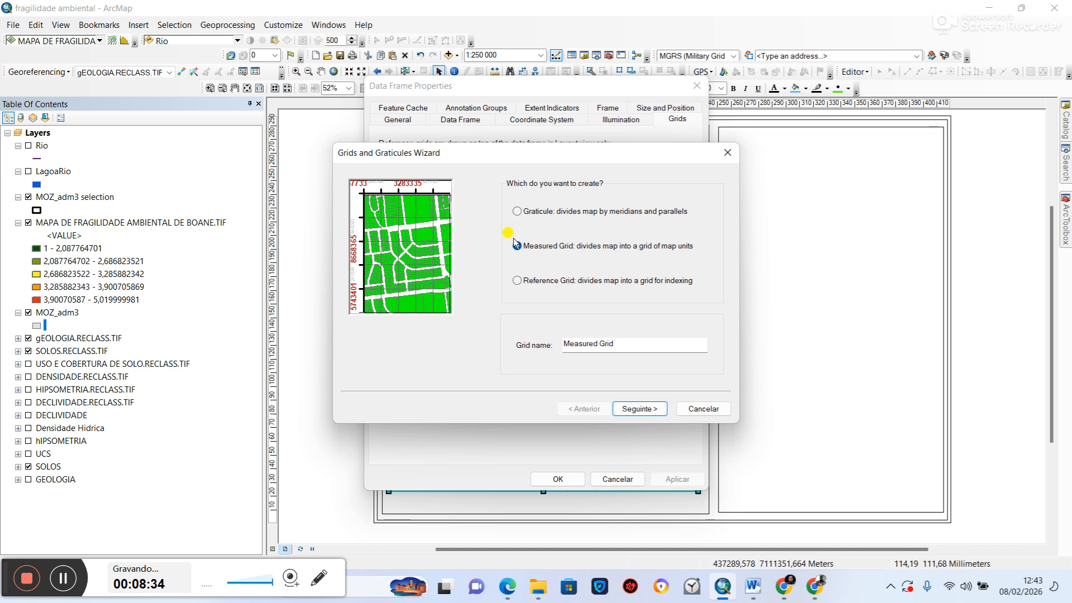
Step: Create the measured grid with labels only, keeping the 10000 m intervals and default axes, and apply it to the map
{"action": "left_click", "coordinate": [634, 408]}
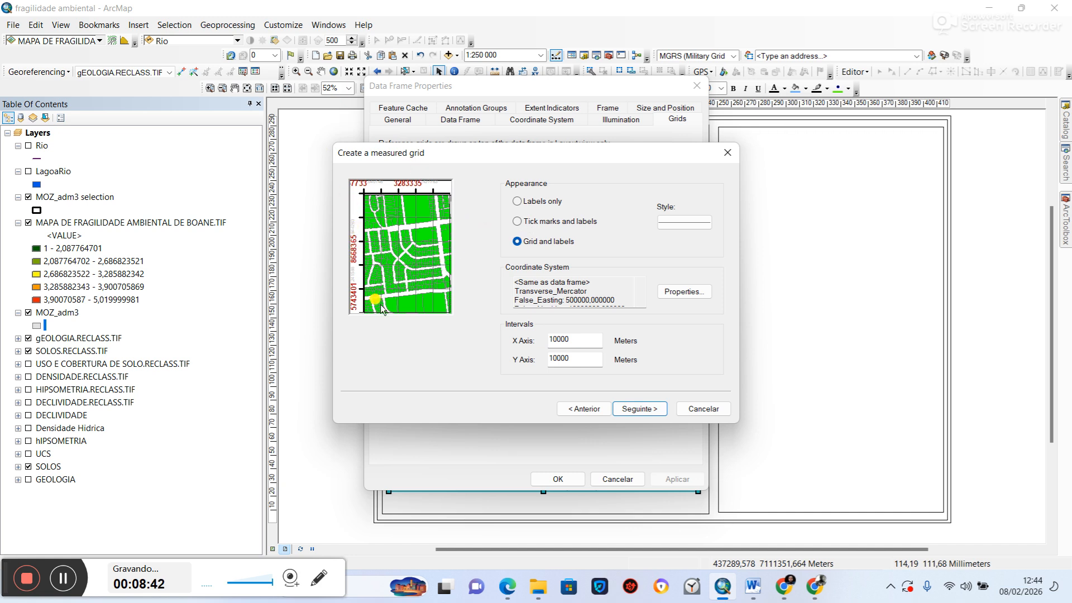
{"action": "left_click", "coordinate": [517, 223]}
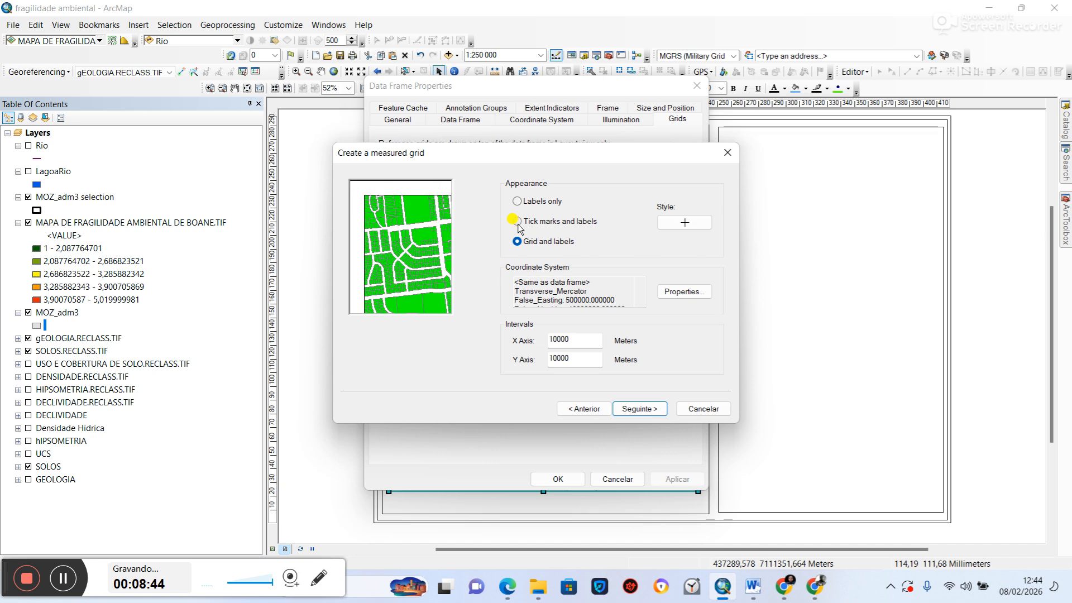
{"action": "left_click", "coordinate": [697, 223]}
{"action": "left_click", "coordinate": [517, 202]}
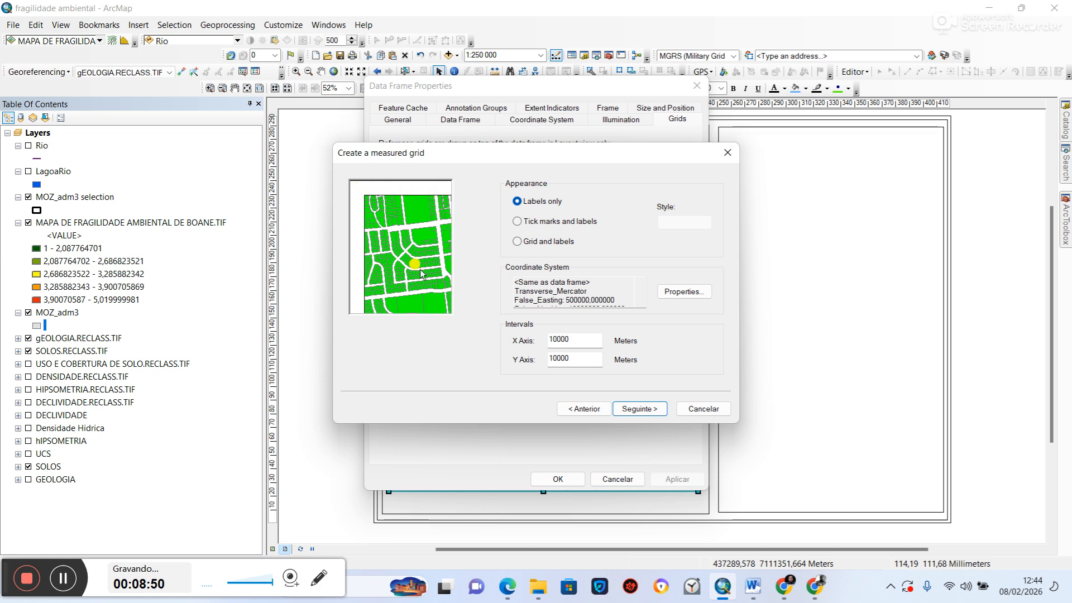
{"action": "left_click", "coordinate": [639, 410]}
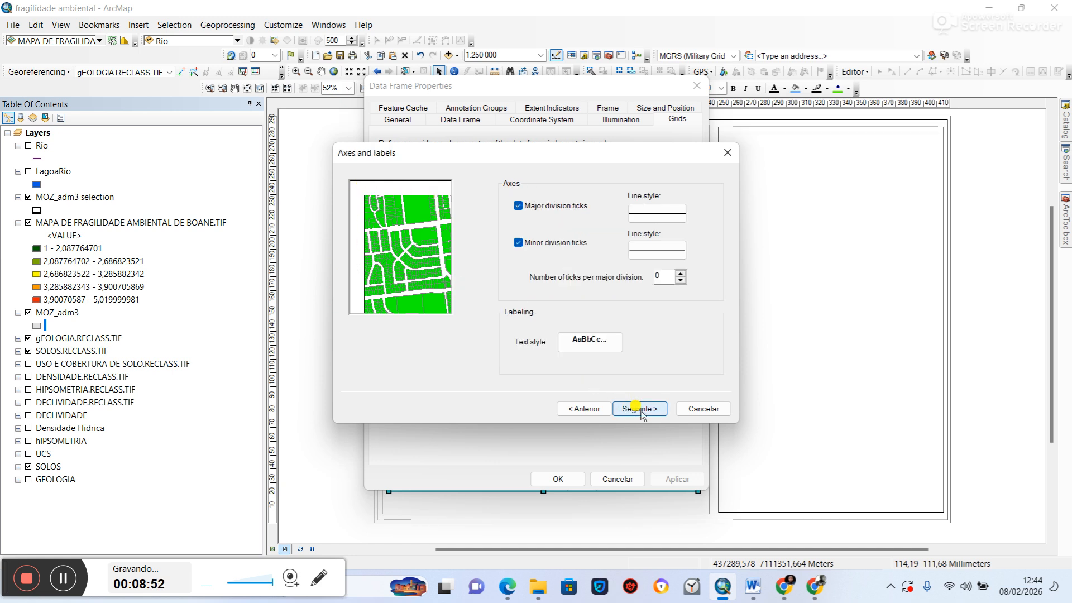
{"action": "left_click", "coordinate": [641, 410]}
{"action": "left_click", "coordinate": [641, 411]}
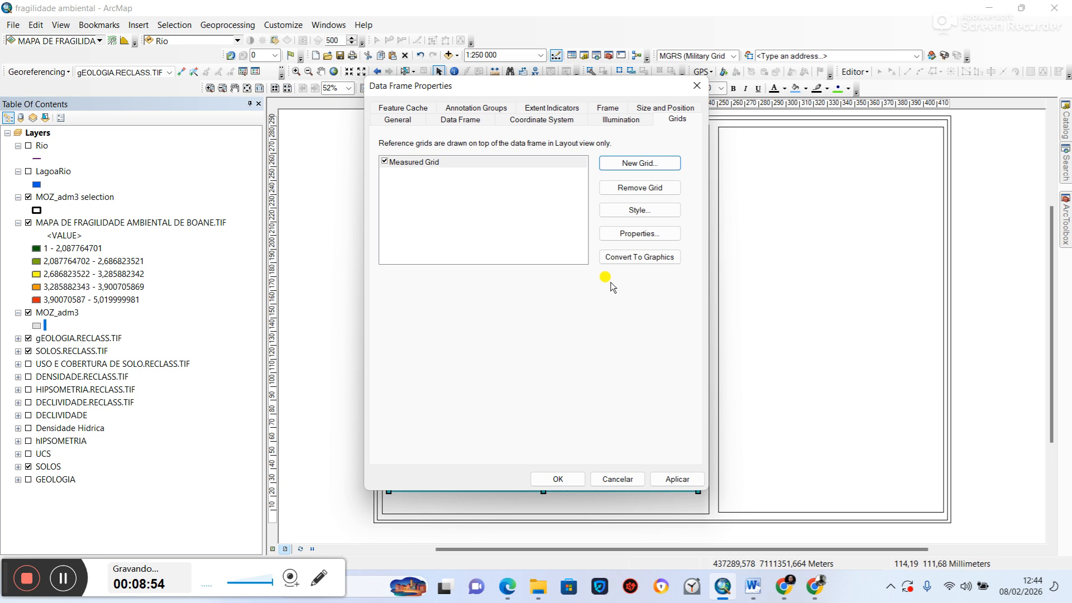
{"action": "left_click_drag", "start_coordinate": [562, 88], "coordinate": [249, 128]}
{"action": "left_click", "coordinate": [361, 516]}
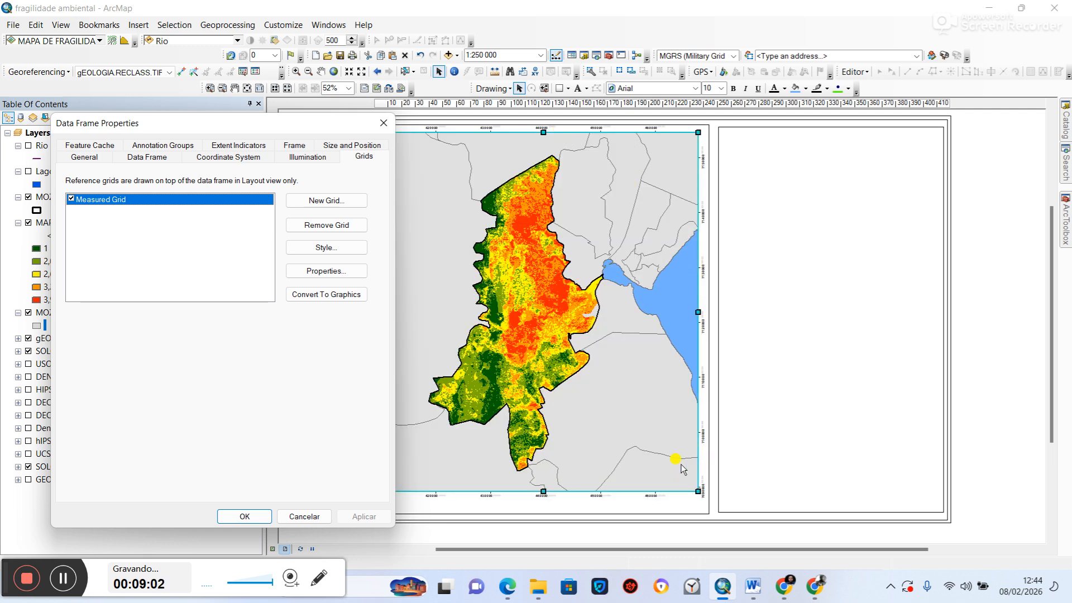
Step: Set the measured grid's label font size to 12 and apply it to the map
{"action": "left_click_drag", "start_coordinate": [230, 126], "coordinate": [187, 128]}
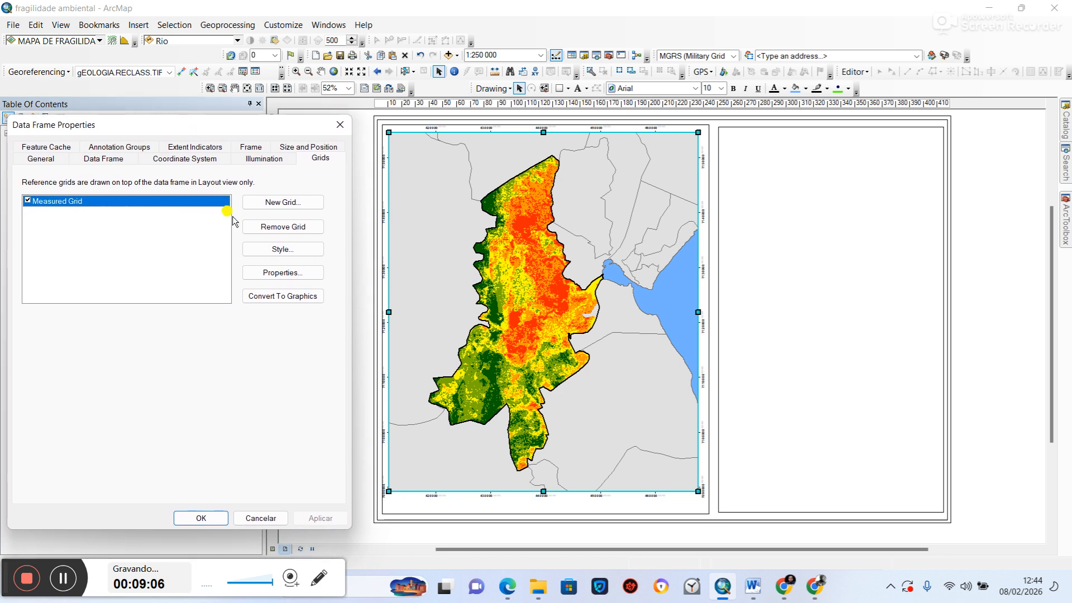
{"action": "left_click", "coordinate": [281, 272]}
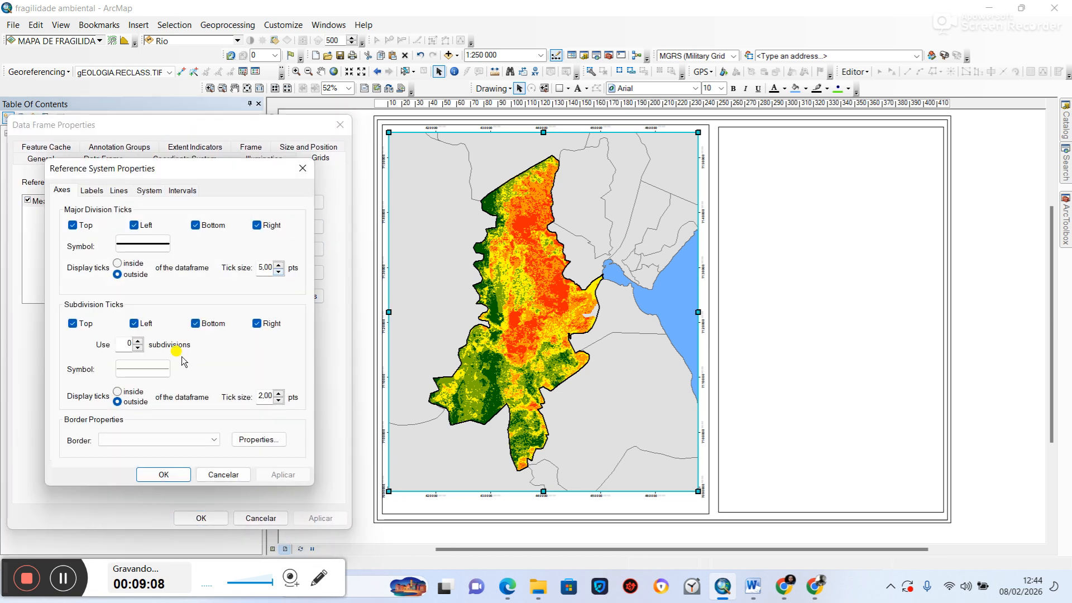
{"action": "left_click", "coordinate": [93, 190]}
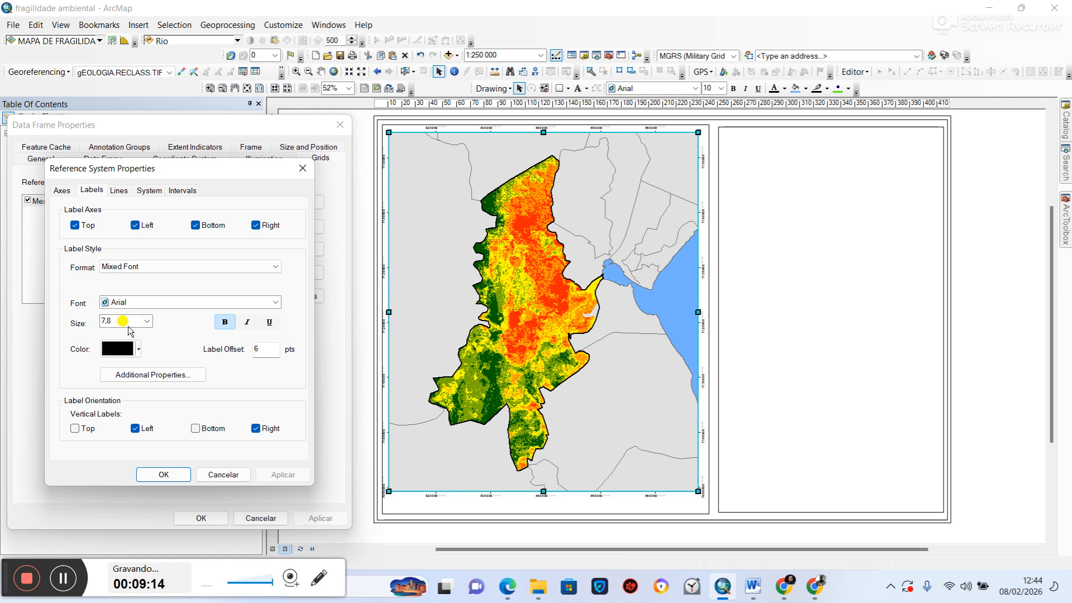
{"action": "left_click", "coordinate": [147, 322]}
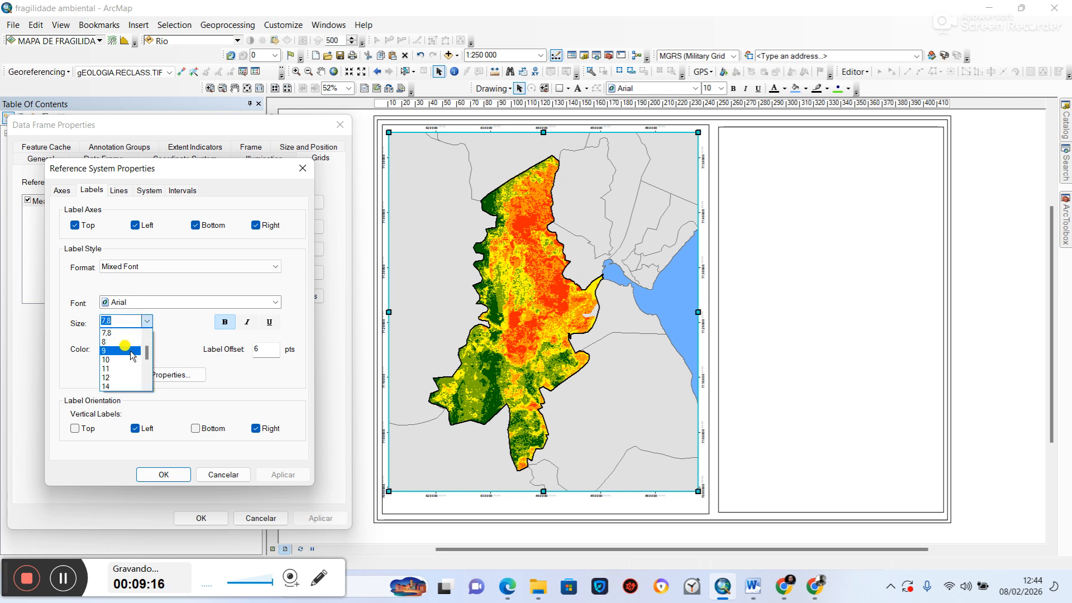
{"action": "left_click", "coordinate": [119, 377]}
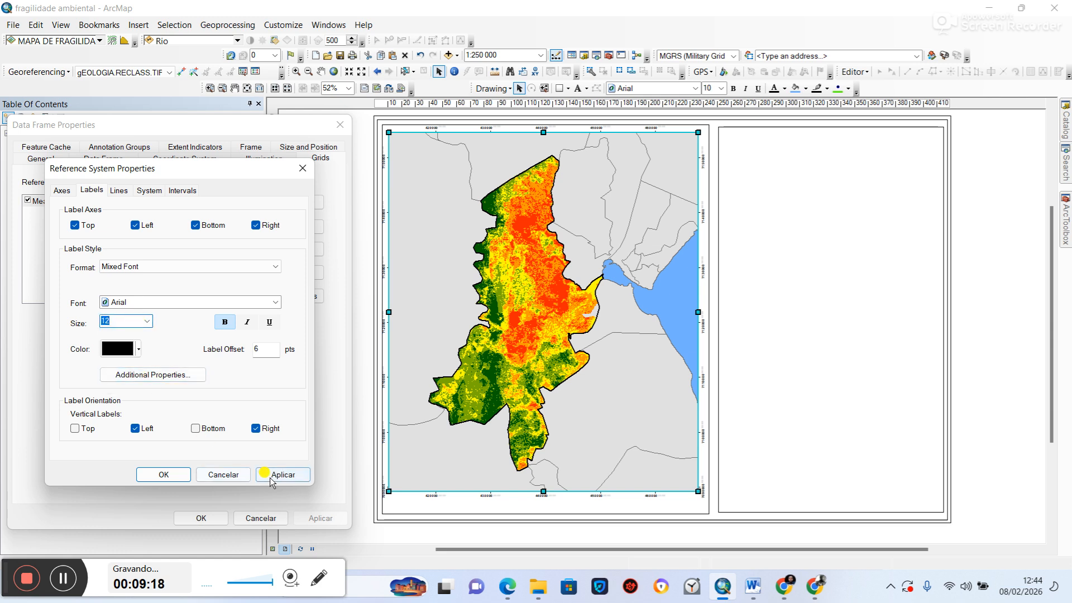
{"action": "left_click", "coordinate": [166, 474]}
{"action": "left_click", "coordinate": [311, 516]}
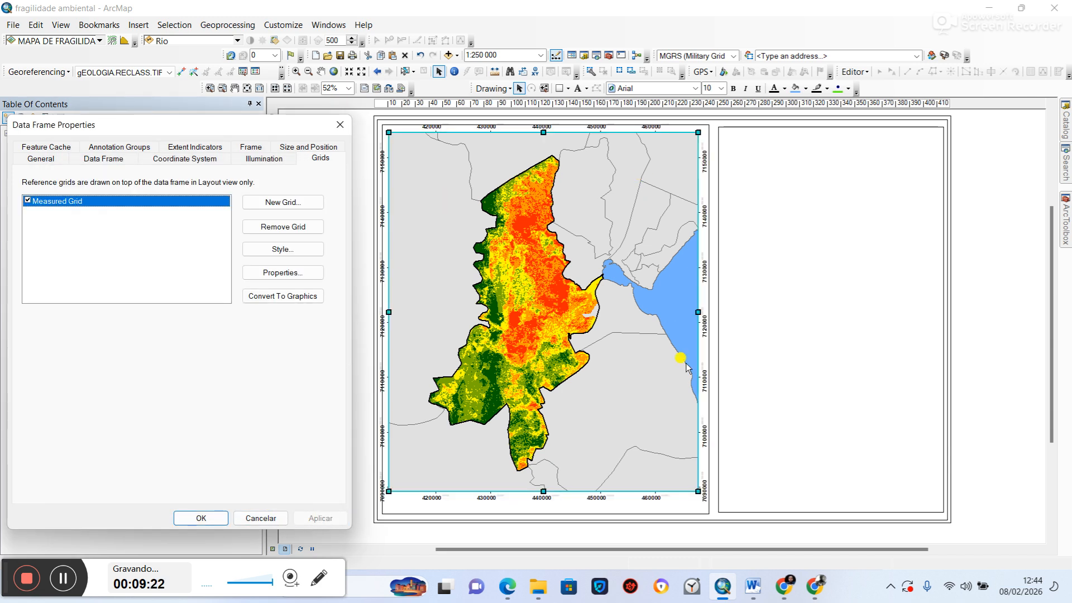
Step: Set the measured grid's intervals to 70000 m on the X axis and 40000 m on the Y axis
{"action": "left_click", "coordinate": [290, 271]}
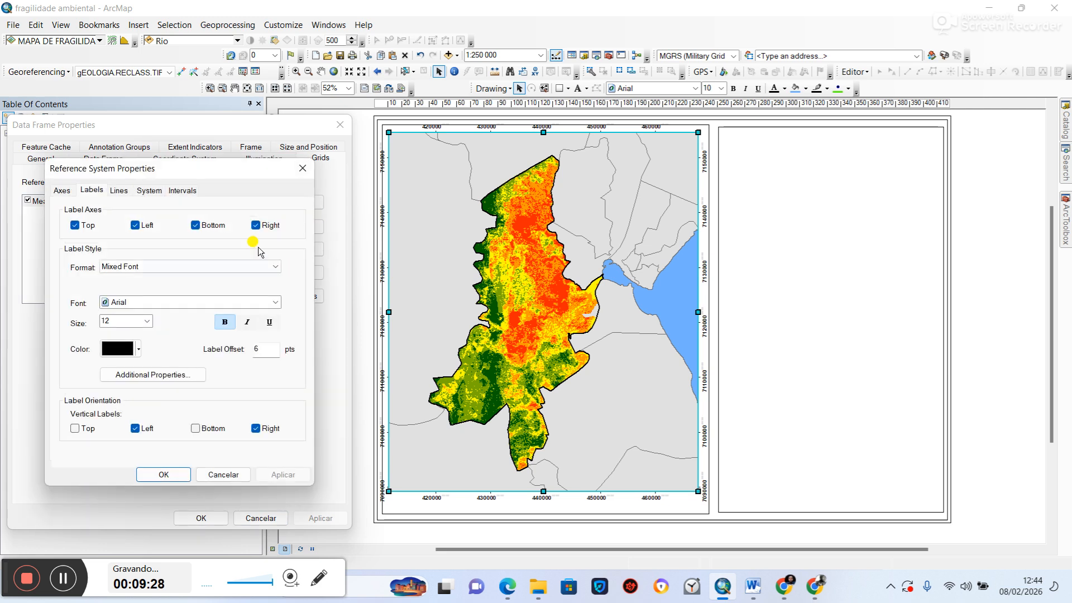
{"action": "left_click", "coordinate": [184, 189]}
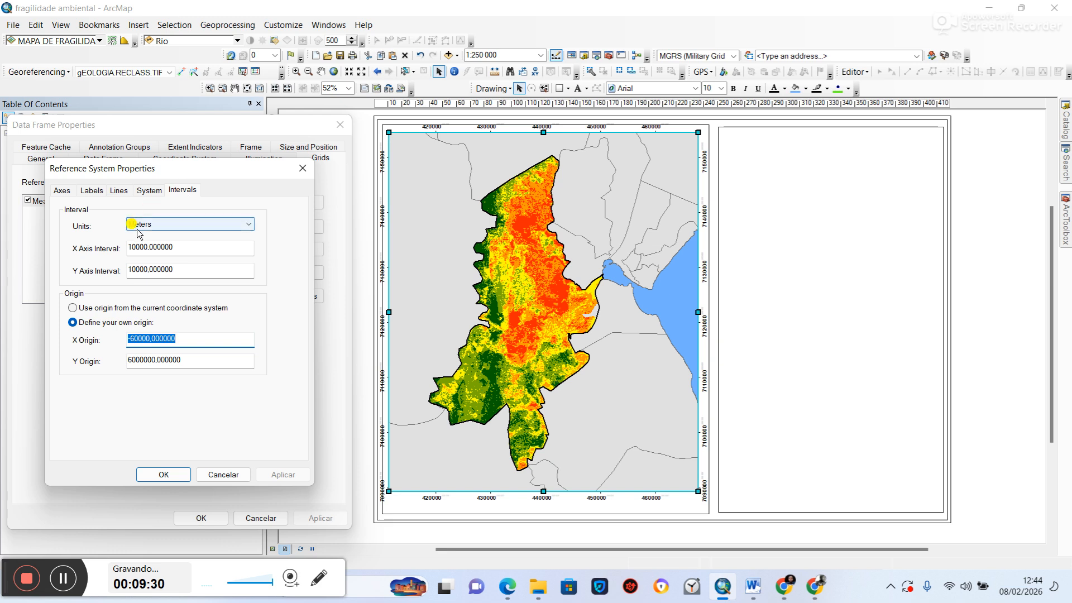
{"action": "left_click", "coordinate": [132, 246]}
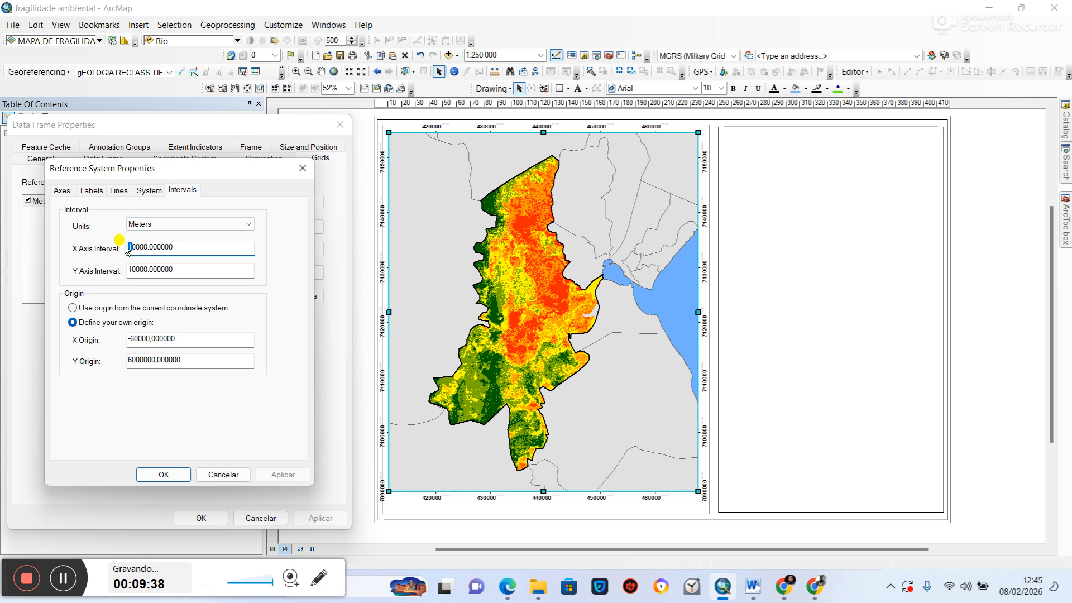
{"action": "type", "text": "7"}
{"action": "left_click_drag", "start_coordinate": [130, 269], "coordinate": [112, 273]}
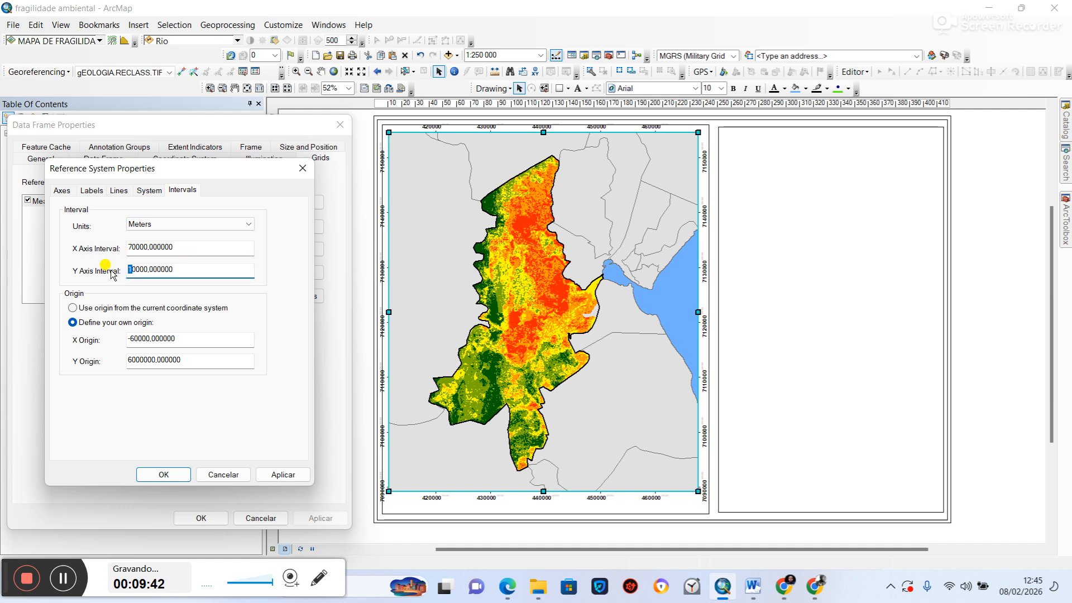
{"action": "left_click", "coordinate": [274, 473]}
{"action": "left_click", "coordinate": [148, 475]}
{"action": "left_click", "coordinate": [330, 519]}
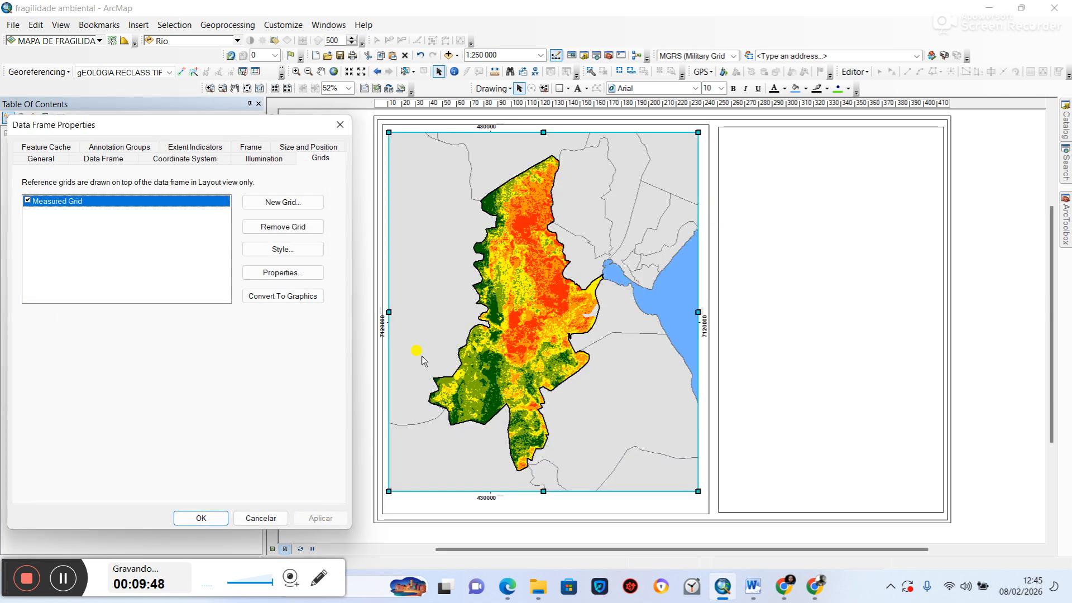
Step: Set the measured grid's X axis interval to 30000 m and apply it to the map
{"action": "left_click", "coordinate": [302, 273]}
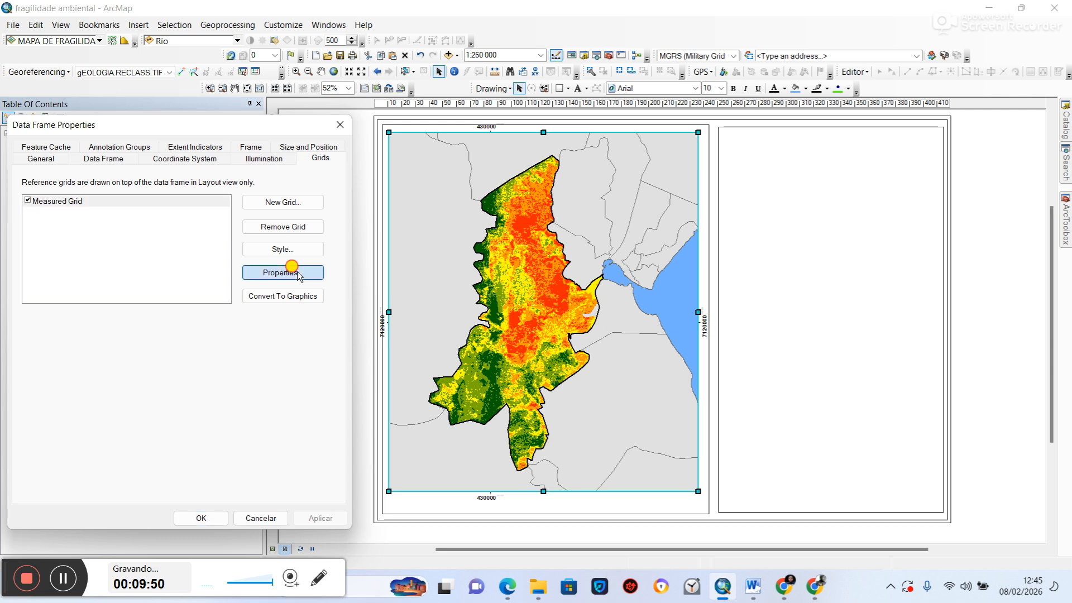
{"action": "left_click_drag", "start_coordinate": [132, 246], "coordinate": [128, 247]}
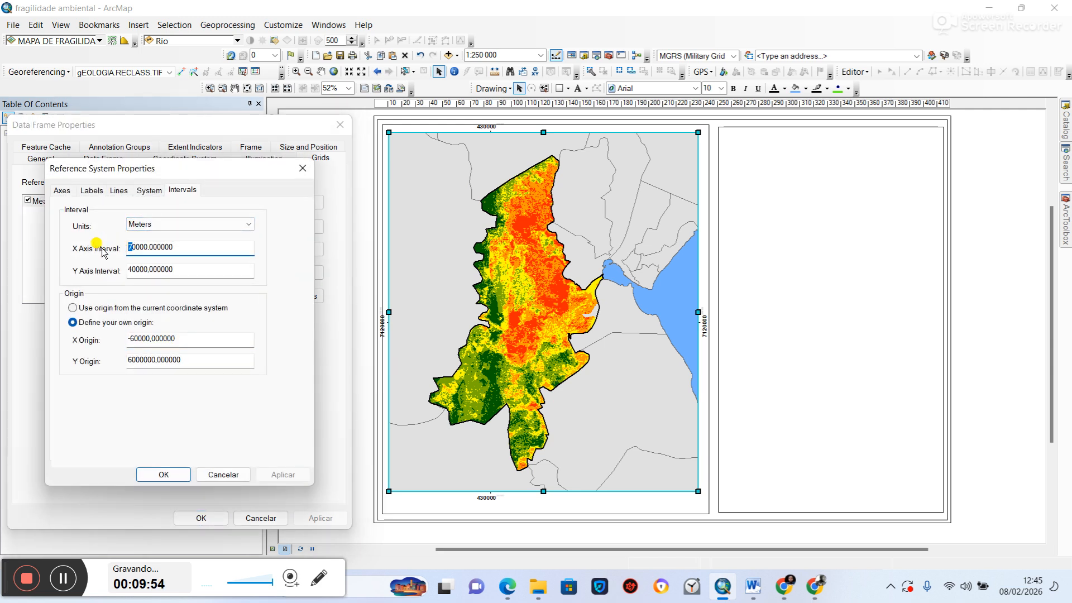
{"action": "type", "text": "3"}
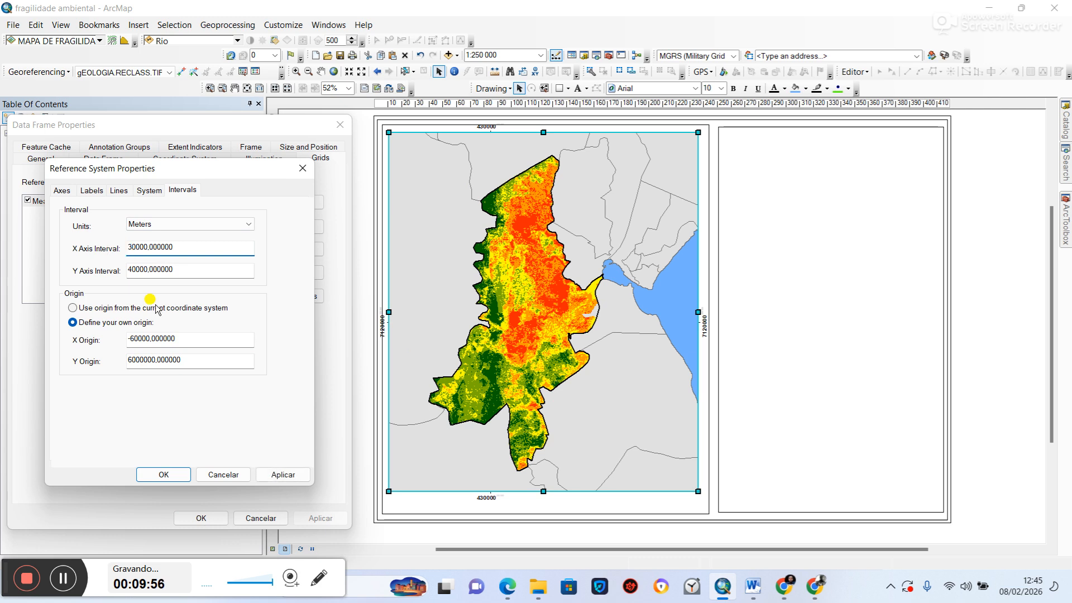
{"action": "left_click", "coordinate": [282, 473]}
{"action": "left_click", "coordinate": [159, 472]}
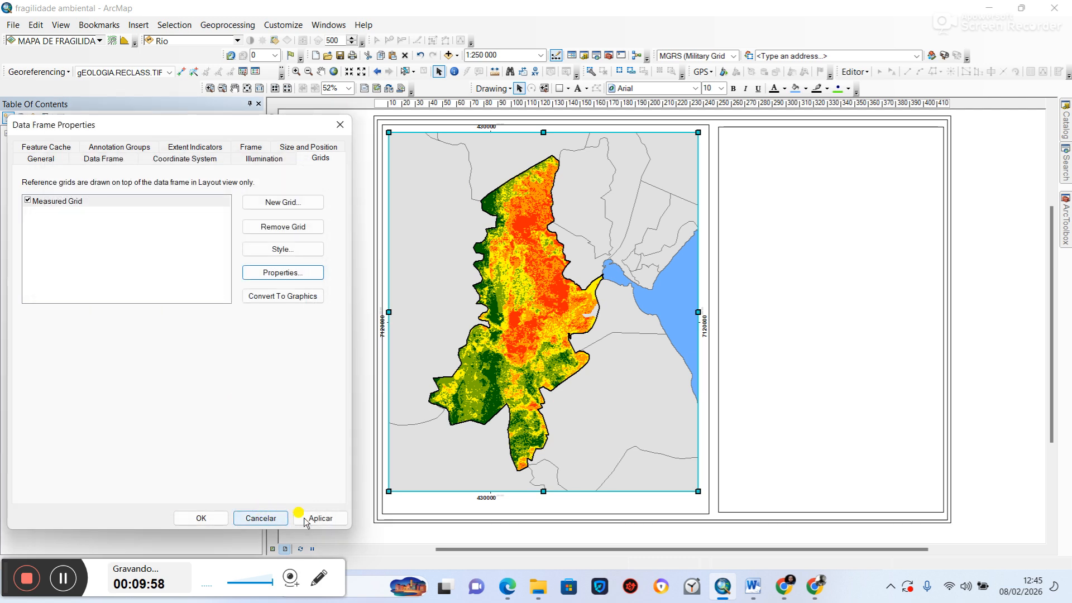
{"action": "left_click", "coordinate": [316, 517]}
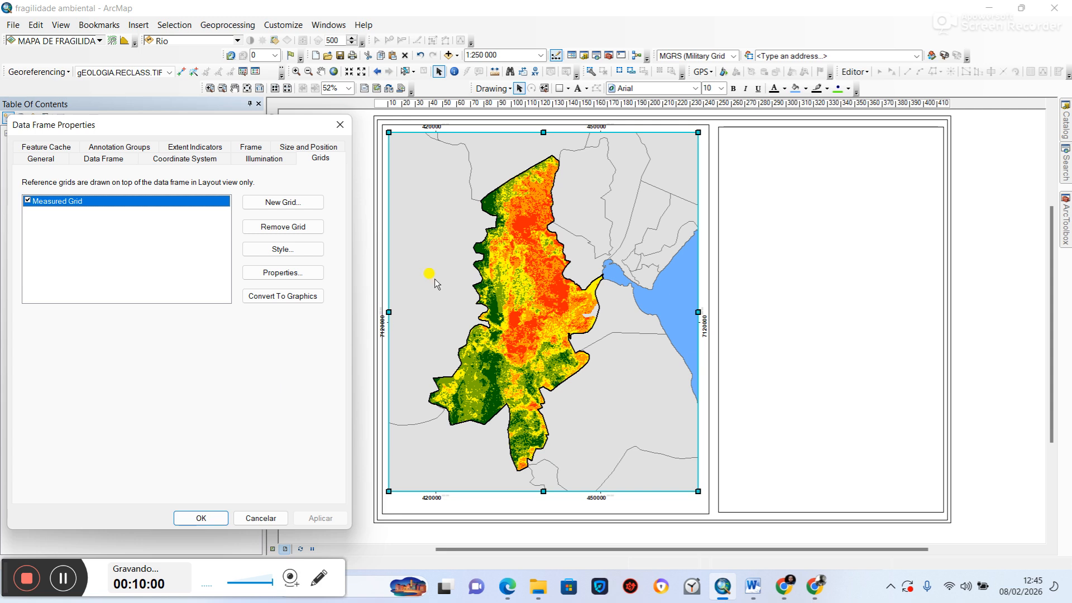
Step: Set the measured grid's X axis interval to 20000 m and apply it to the map
{"action": "left_click", "coordinate": [281, 272]}
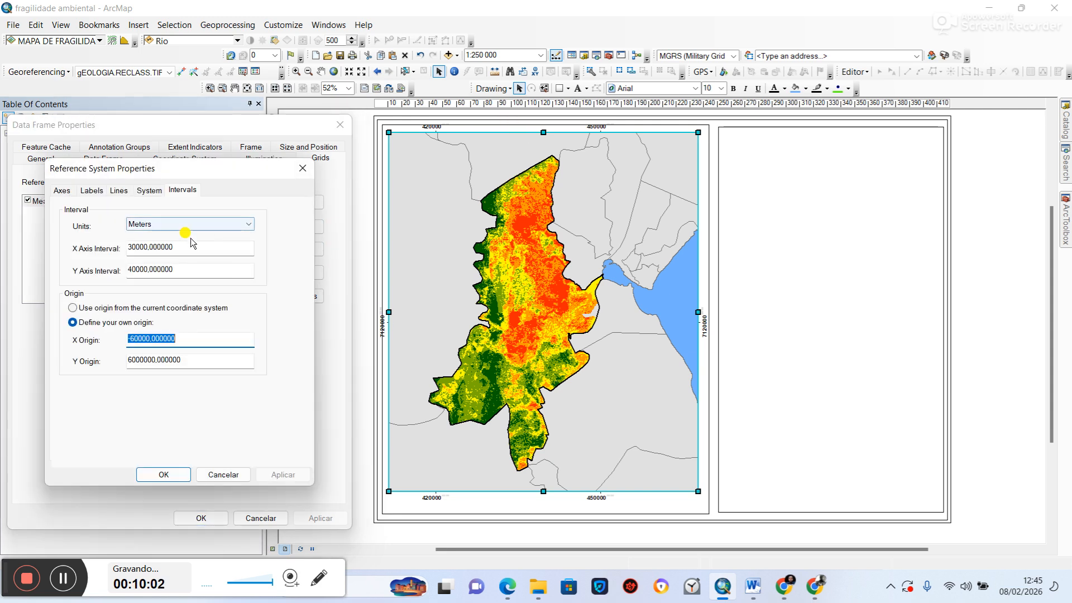
{"action": "left_click", "coordinate": [130, 247]}
{"action": "key", "text": "BackSpace"}
{"action": "type", "text": "5"}
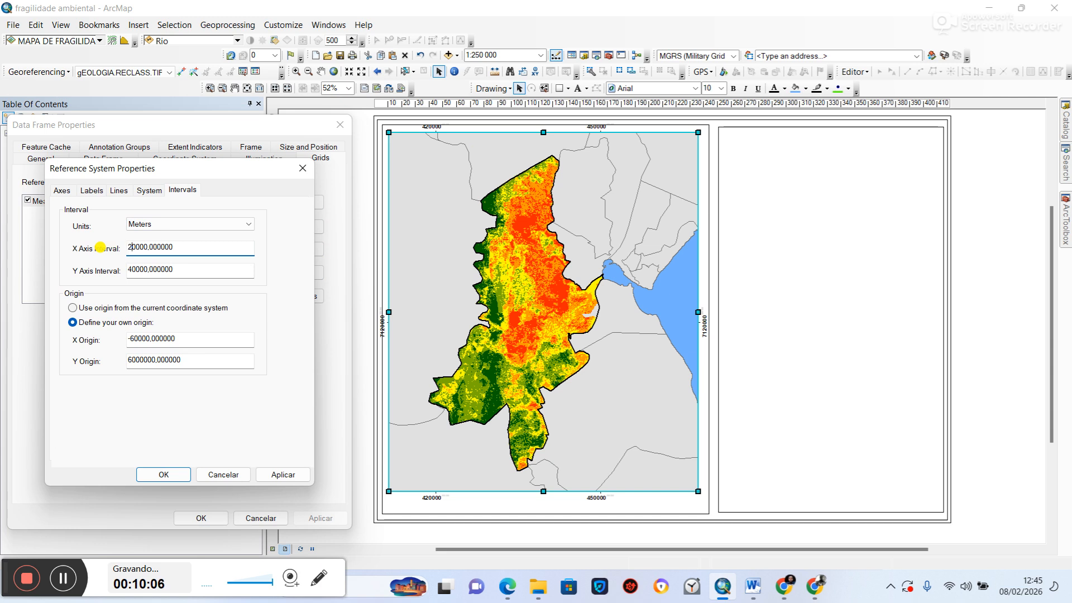
{"action": "left_click", "coordinate": [274, 474]}
{"action": "left_click", "coordinate": [165, 474]}
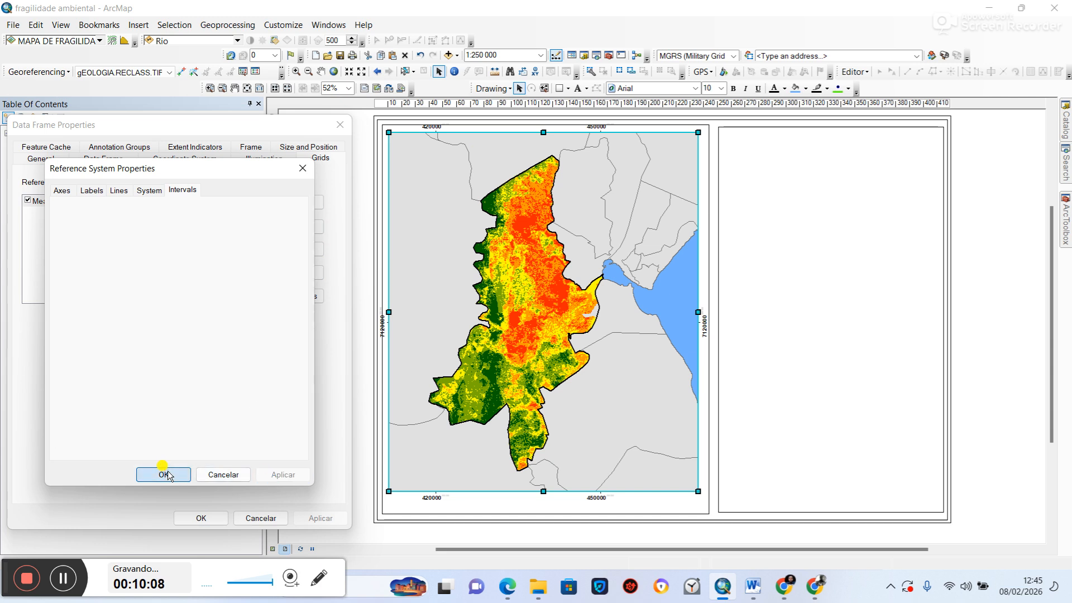
{"action": "left_click", "coordinate": [322, 518]}
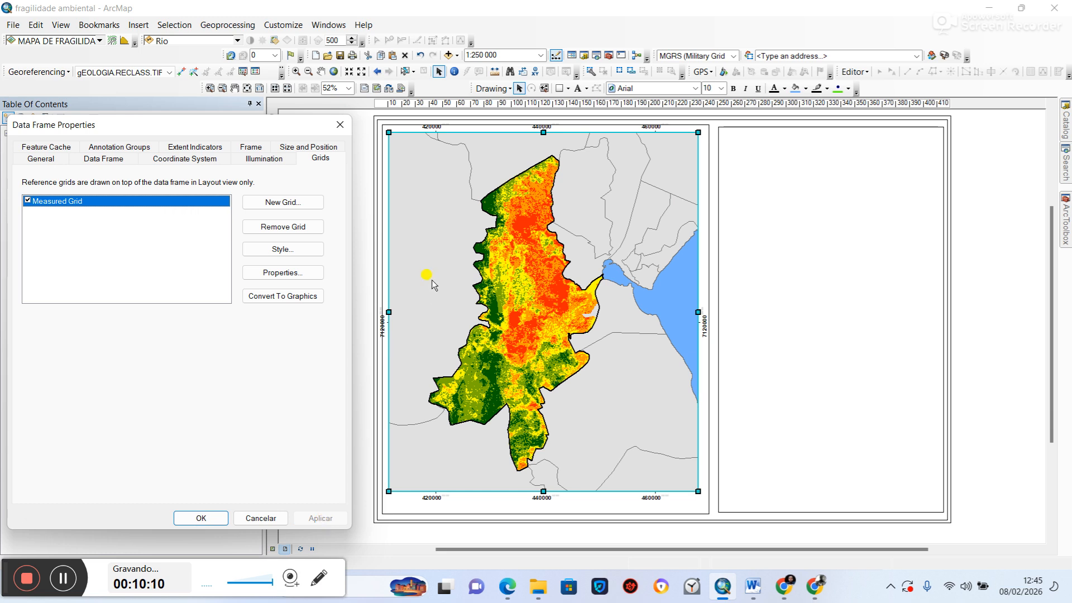
Step: Set the measured grid's Y axis interval to 20000 m and apply it to the map
{"action": "left_click", "coordinate": [283, 272]}
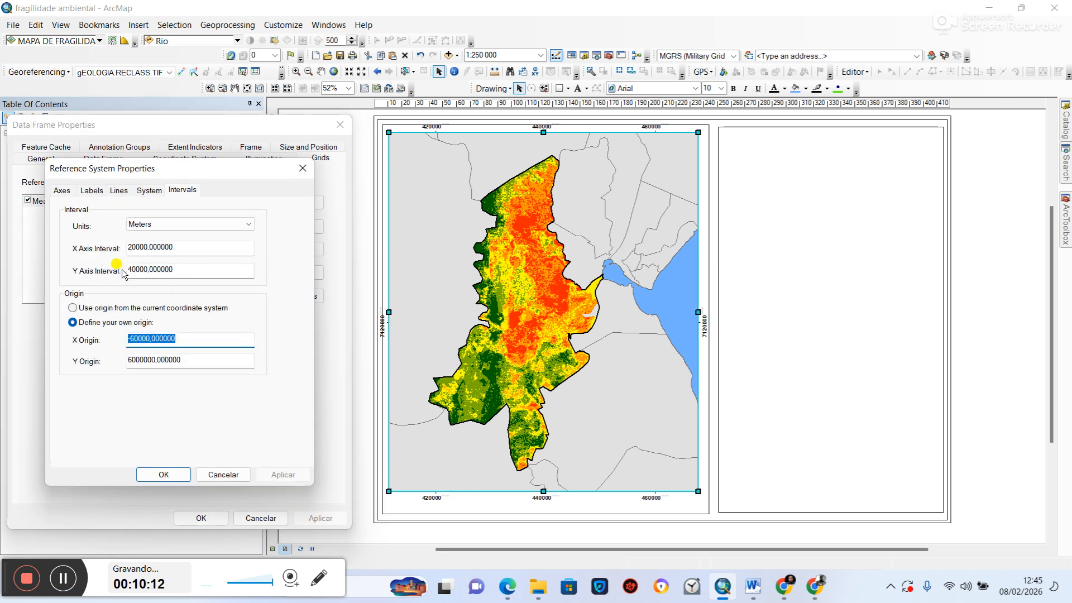
{"action": "left_click_drag", "start_coordinate": [131, 270], "coordinate": [105, 273]}
{"action": "type", "text": "2"}
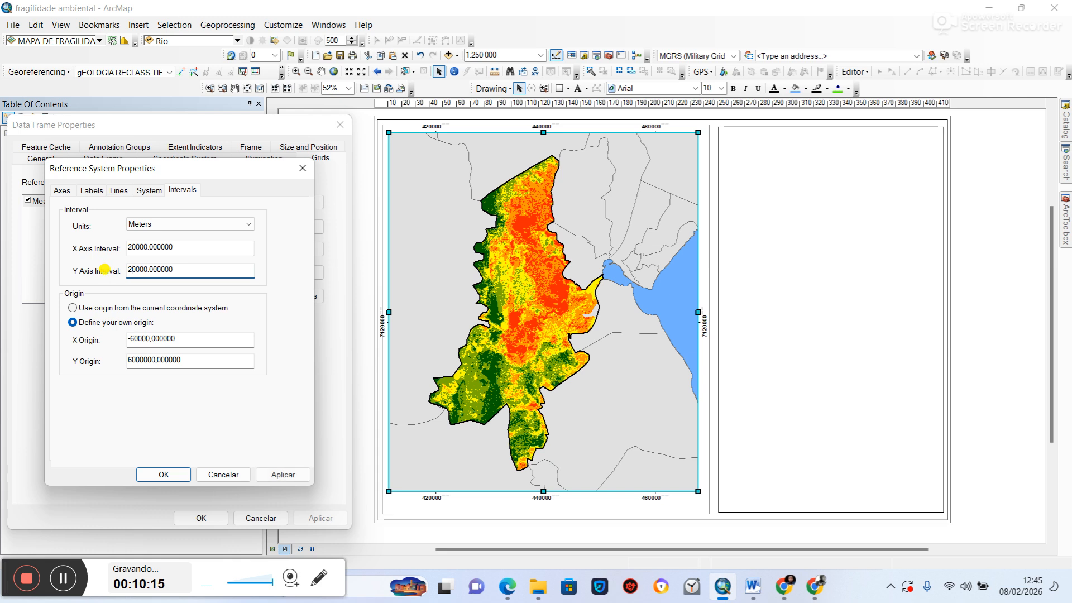
{"action": "left_click", "coordinate": [280, 475]}
{"action": "left_click", "coordinate": [159, 473]}
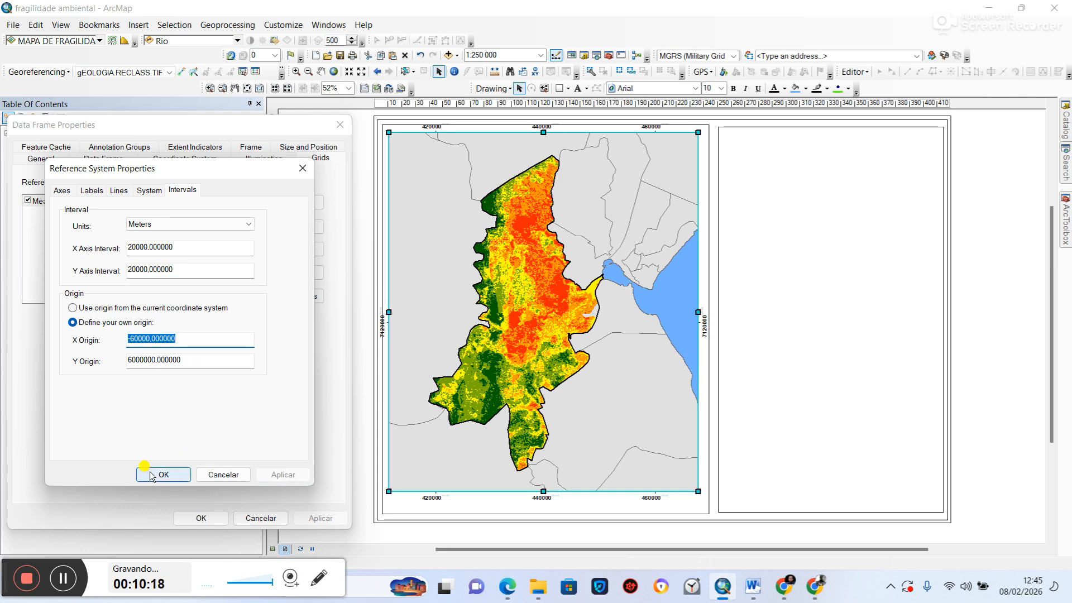
{"action": "left_click", "coordinate": [311, 519]}
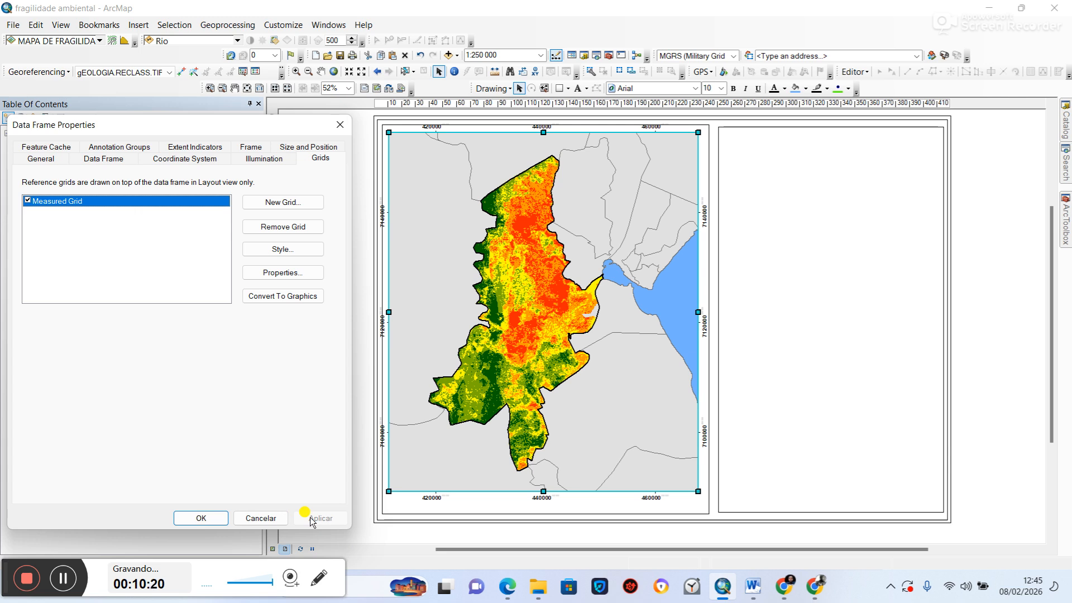
Step: Try grouping the measured grid's label digits by a specified number of 3 digits and apply it to the map
{"action": "left_click", "coordinate": [270, 274]}
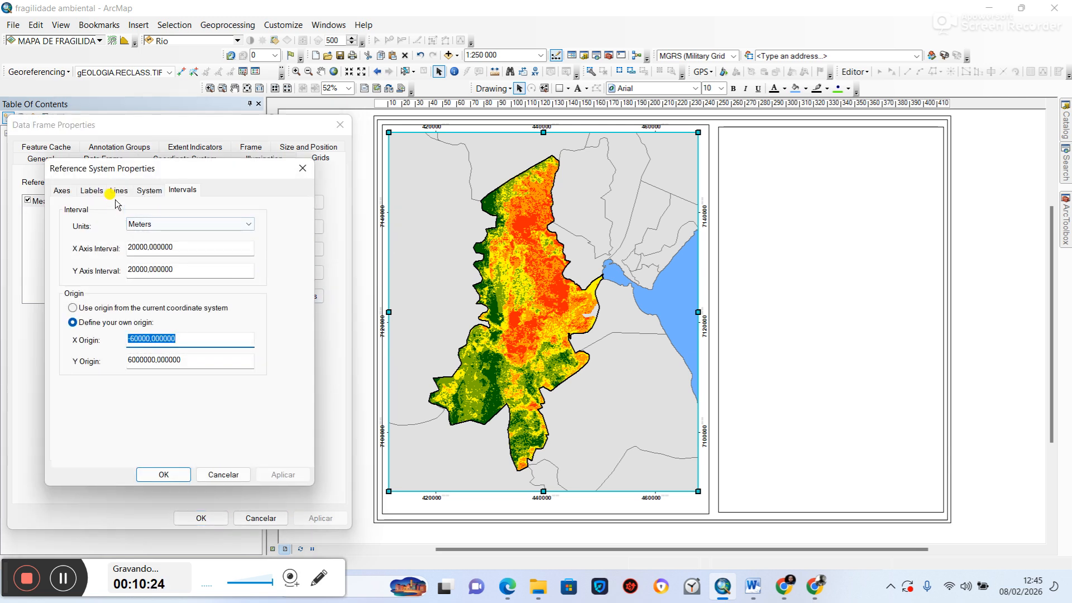
{"action": "left_click", "coordinate": [92, 190]}
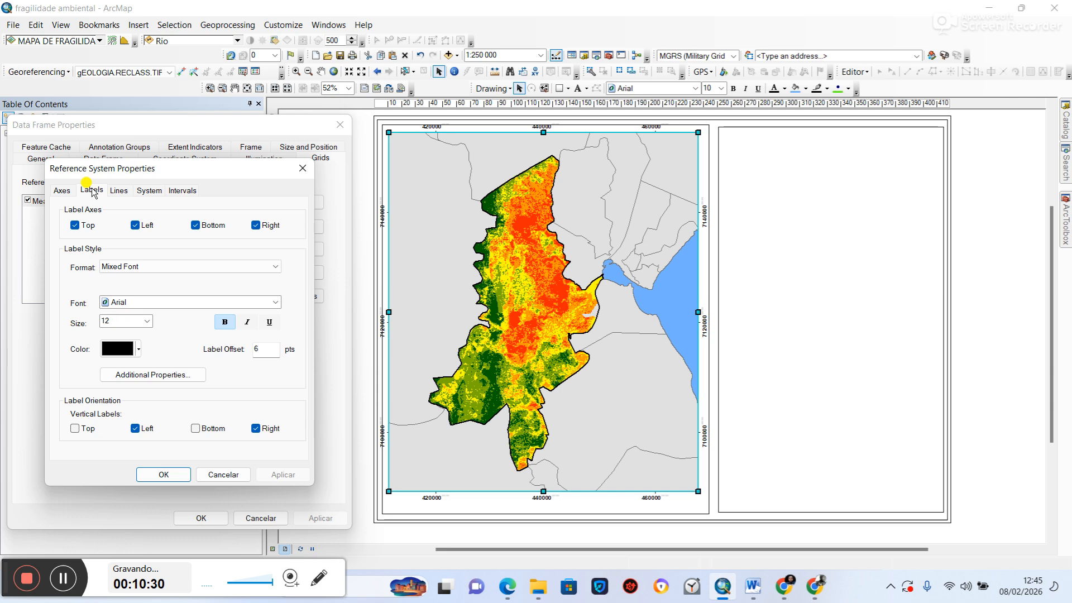
{"action": "left_click", "coordinate": [173, 374]}
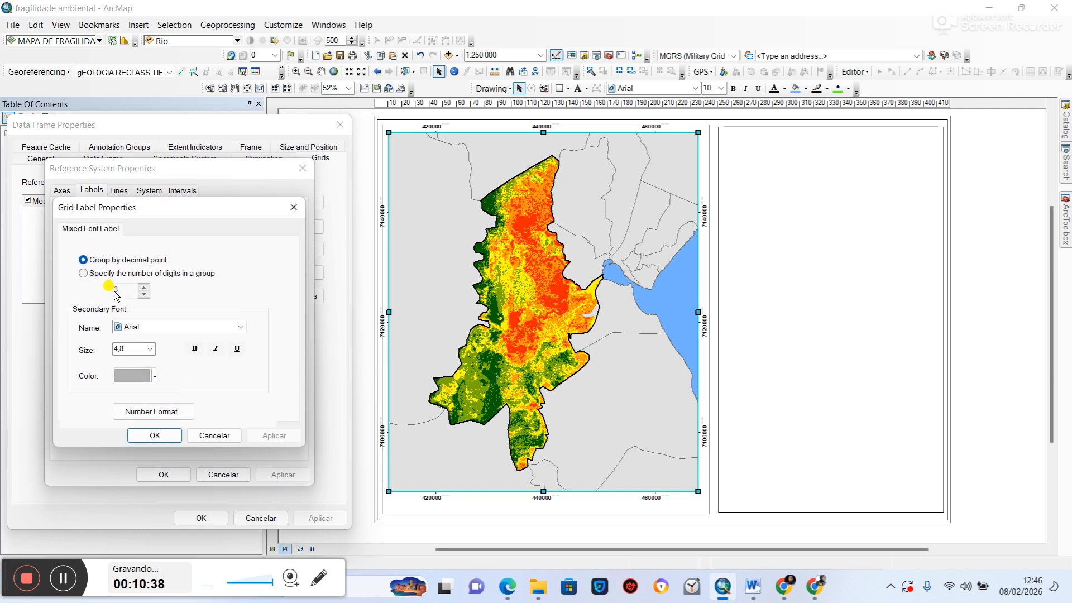
{"action": "left_click", "coordinate": [87, 274]}
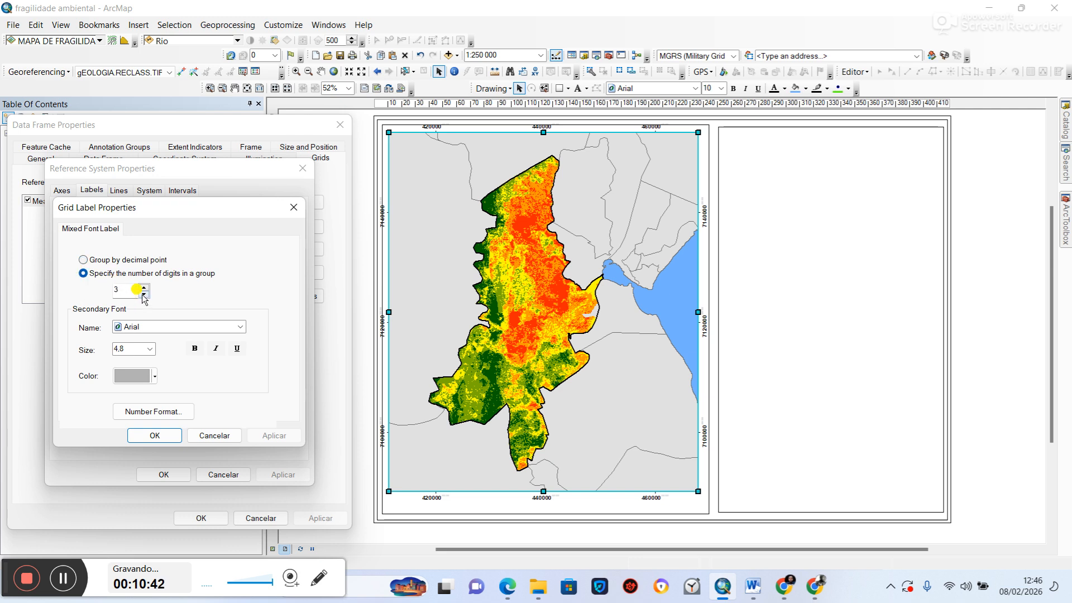
{"action": "left_click", "coordinate": [154, 435]}
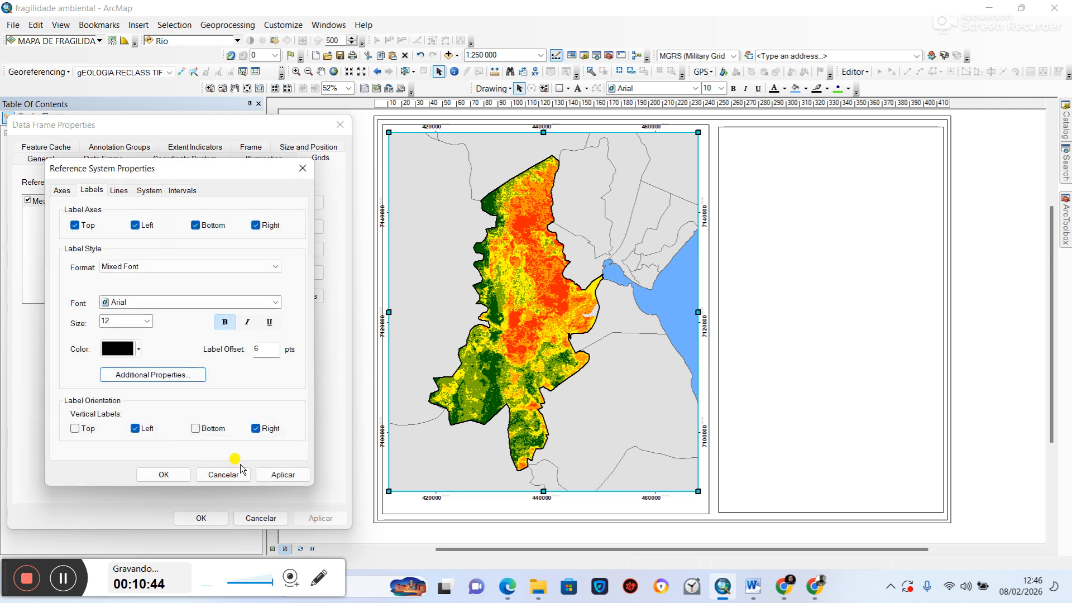
{"action": "left_click", "coordinate": [164, 474]}
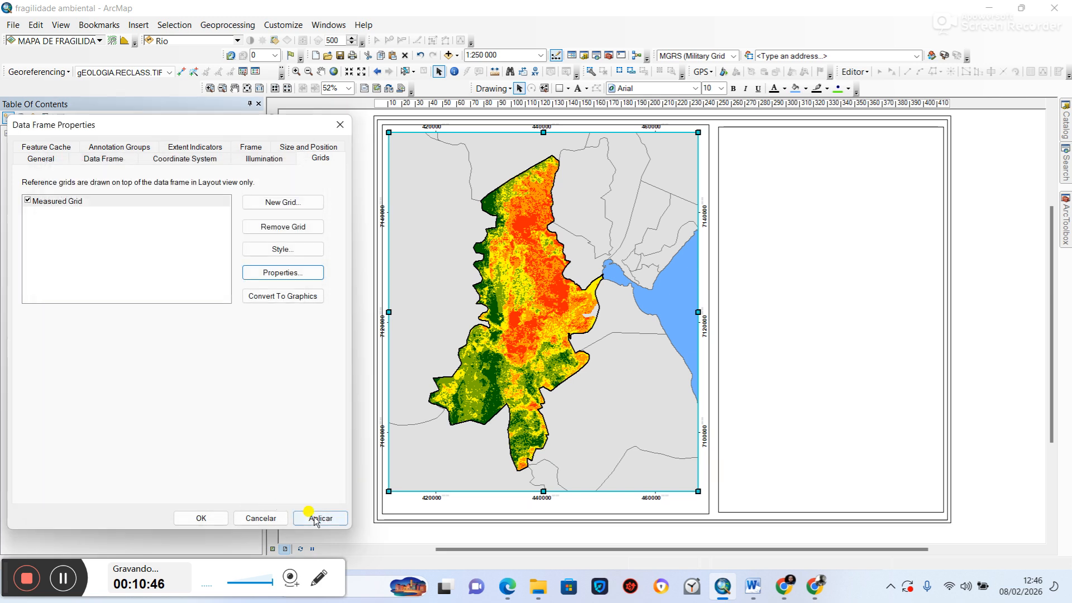
{"action": "left_click", "coordinate": [316, 518]}
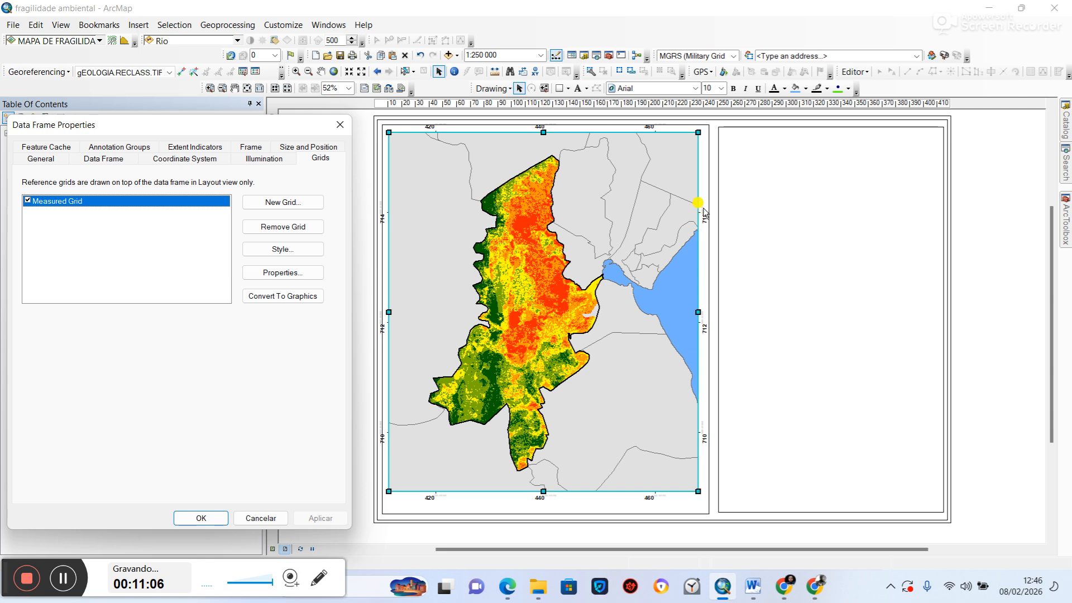
Step: Set the grid labels back to grouping by decimal point, apply the change and close the data frame properties
{"action": "left_click", "coordinate": [293, 272]}
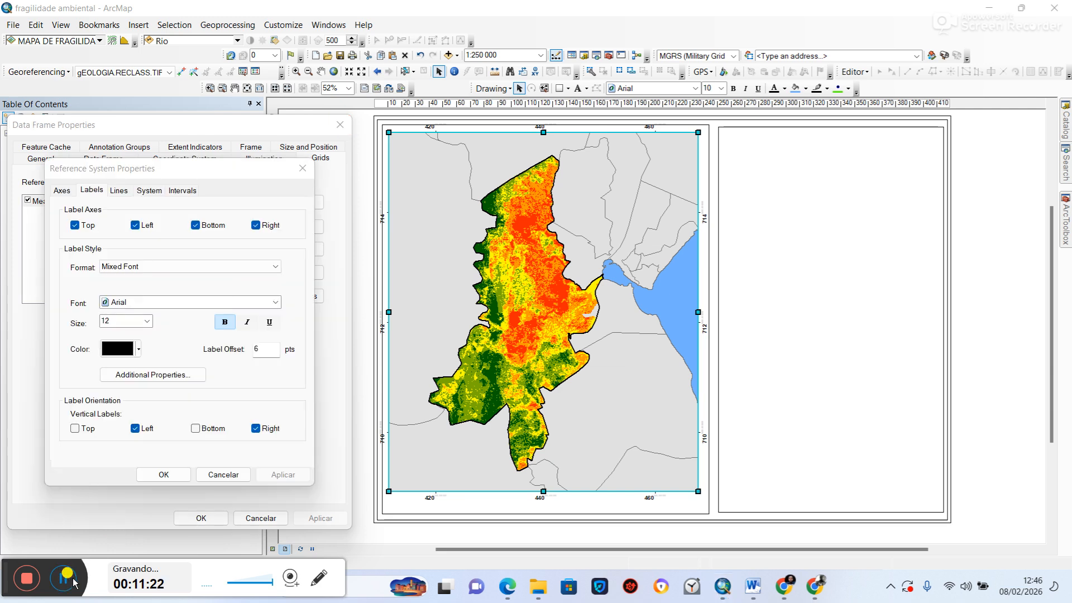
{"action": "left_click", "coordinate": [134, 374]}
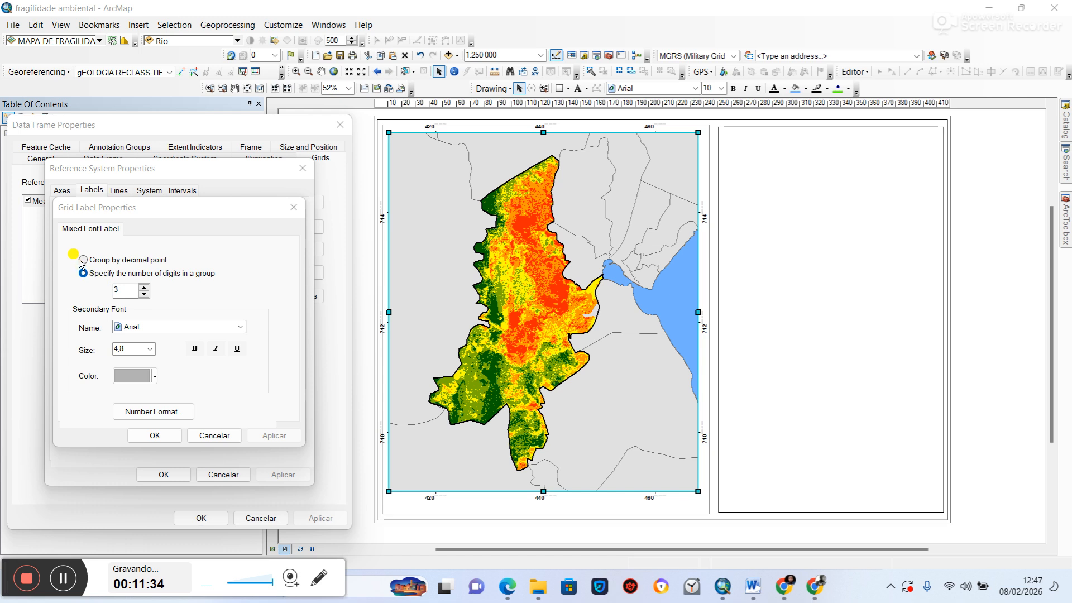
{"action": "left_click", "coordinate": [82, 262]}
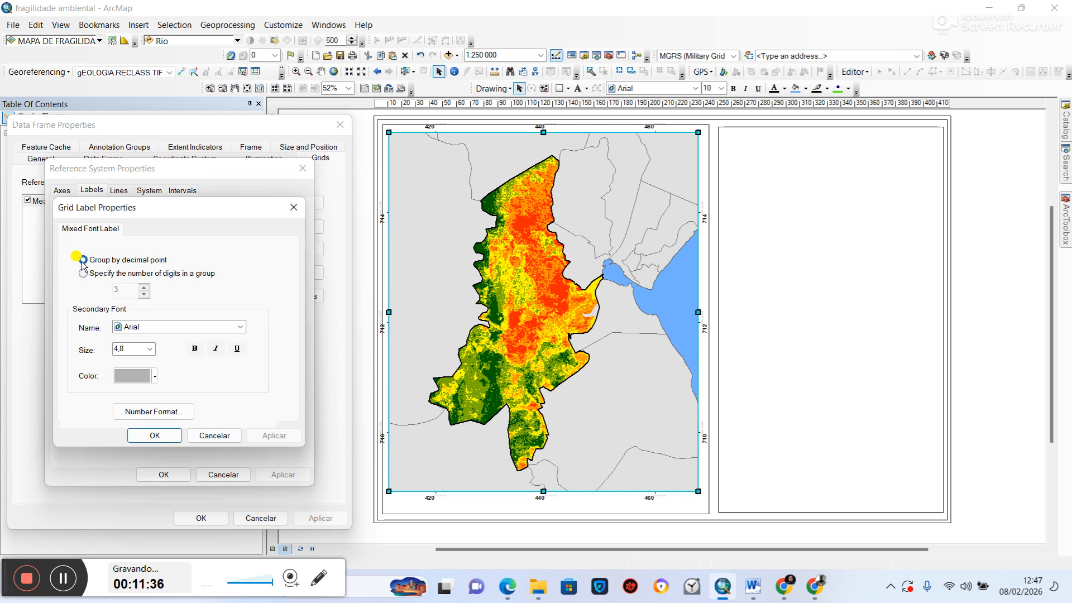
{"action": "left_click", "coordinate": [165, 414]}
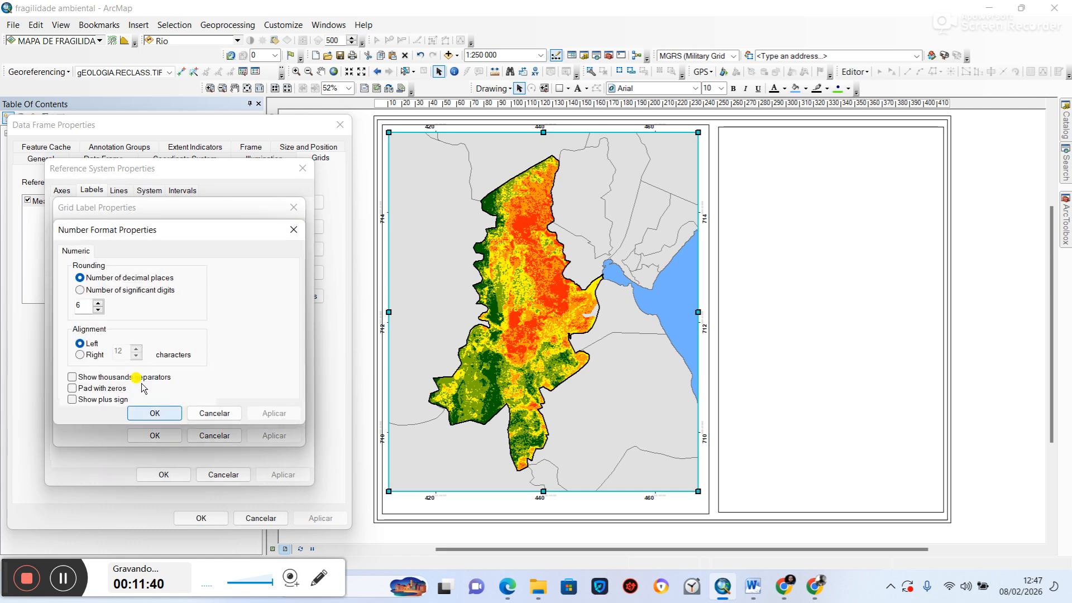
{"action": "left_click", "coordinate": [156, 413]}
{"action": "left_click", "coordinate": [154, 435]}
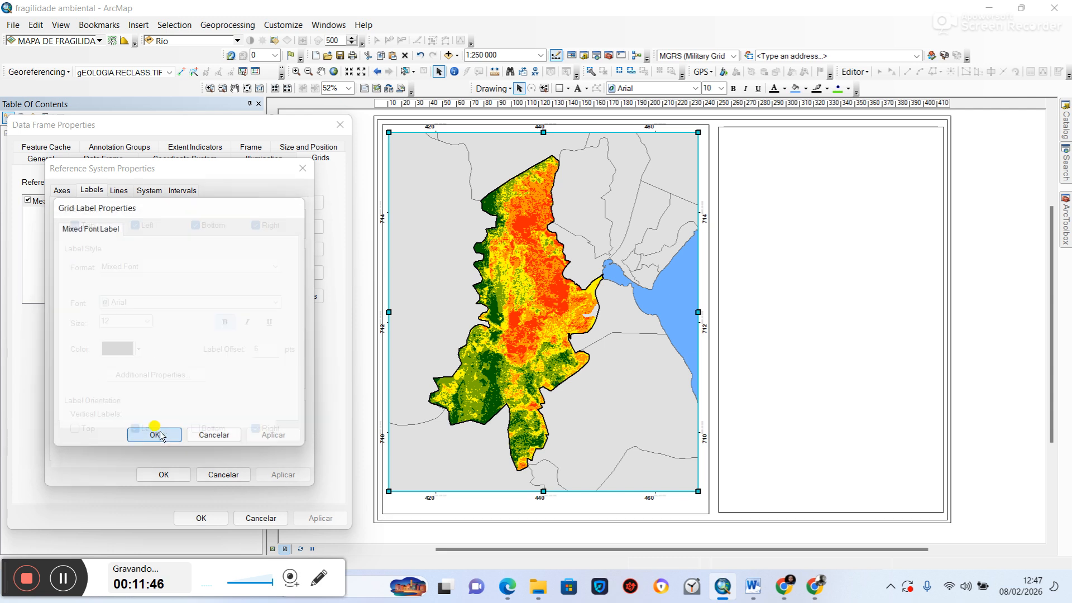
{"action": "left_click", "coordinate": [163, 473]}
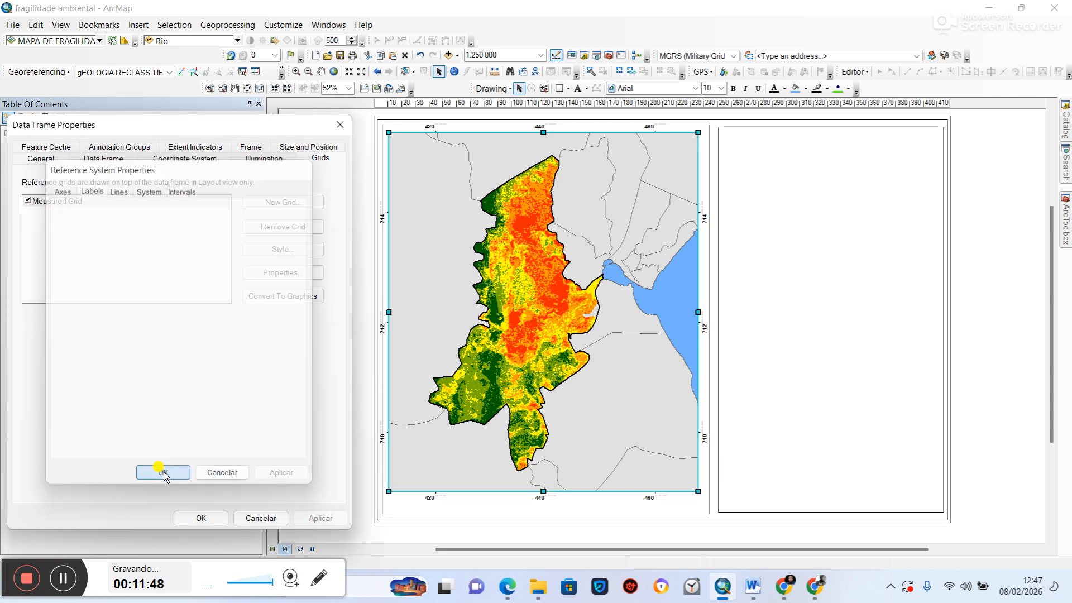
{"action": "left_click", "coordinate": [309, 516]}
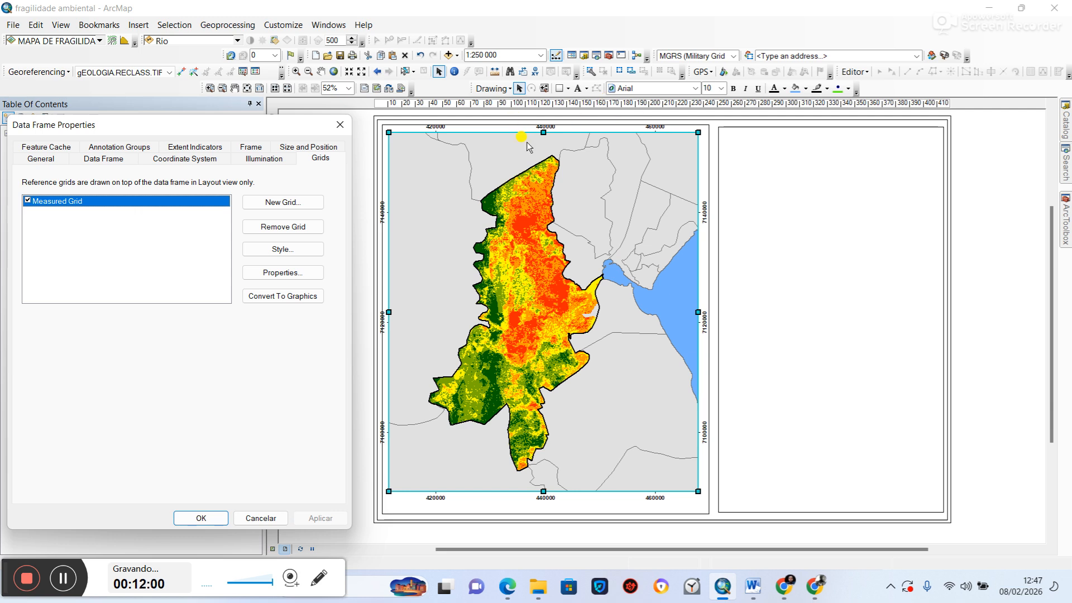
{"action": "left_click", "coordinate": [201, 518]}
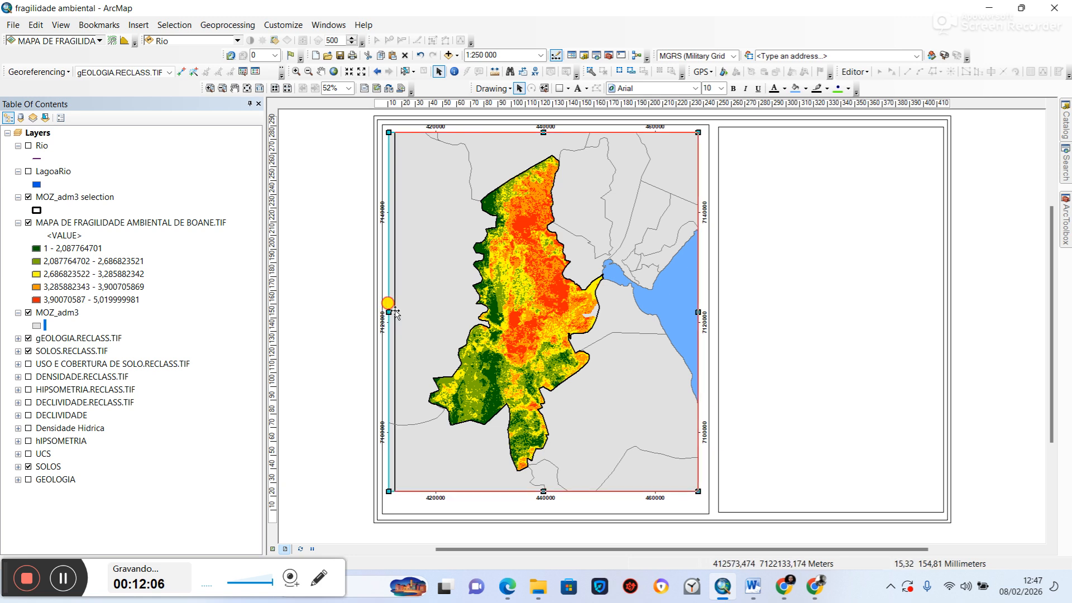
Step: Resize the map data frame by moving its left and top edges slightly inward and its bottom edge slightly outward
{"action": "left_click_drag", "start_coordinate": [389, 310], "coordinate": [395, 310]}
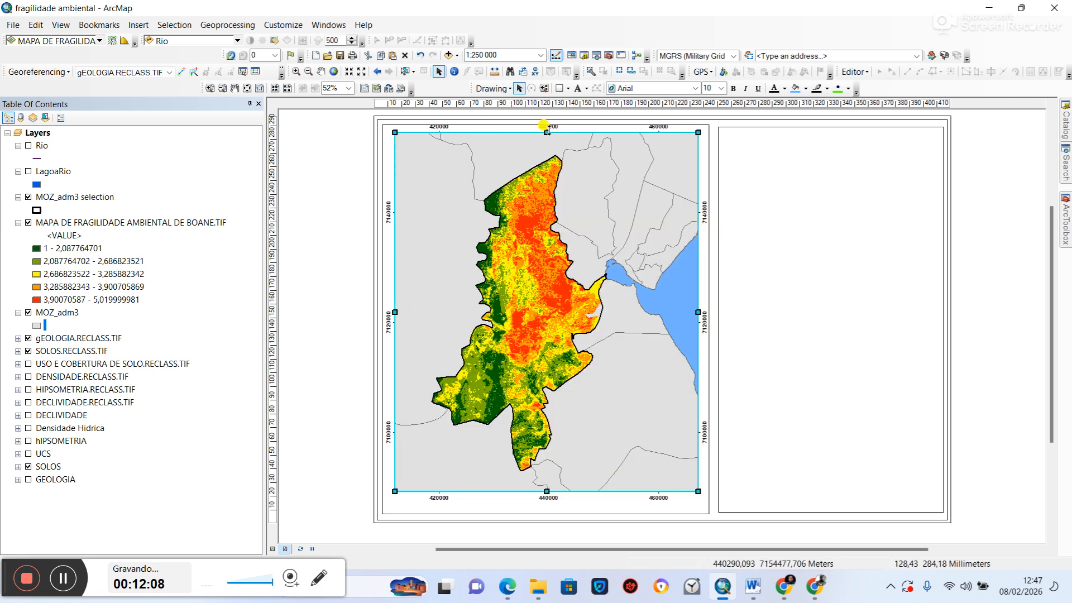
{"action": "left_click_drag", "start_coordinate": [550, 133], "coordinate": [547, 134]}
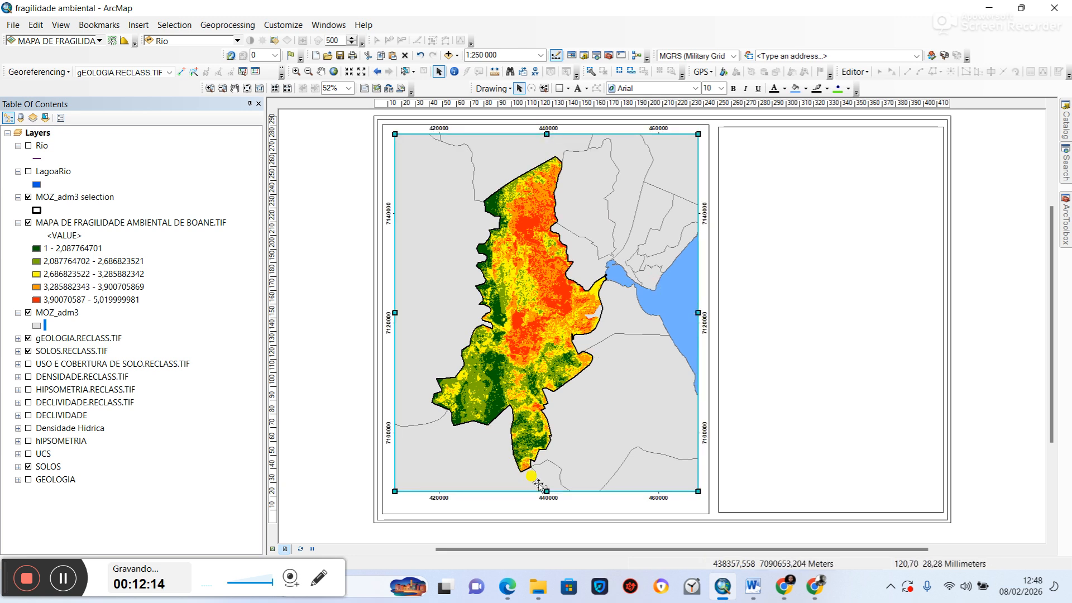
{"action": "left_click_drag", "start_coordinate": [547, 491], "coordinate": [546, 496]}
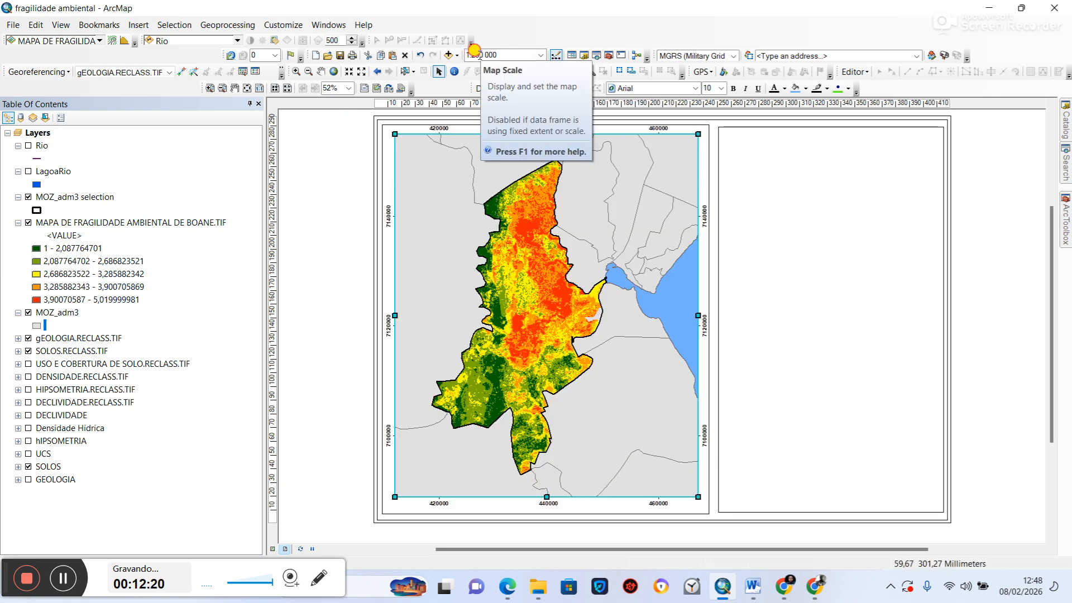
Step: Set the map scale to 1:220 000, extend the data frame's bottom edge slightly and deselect the frame
{"action": "type", "text": "2"}
{"action": "key", "text": "Return"}
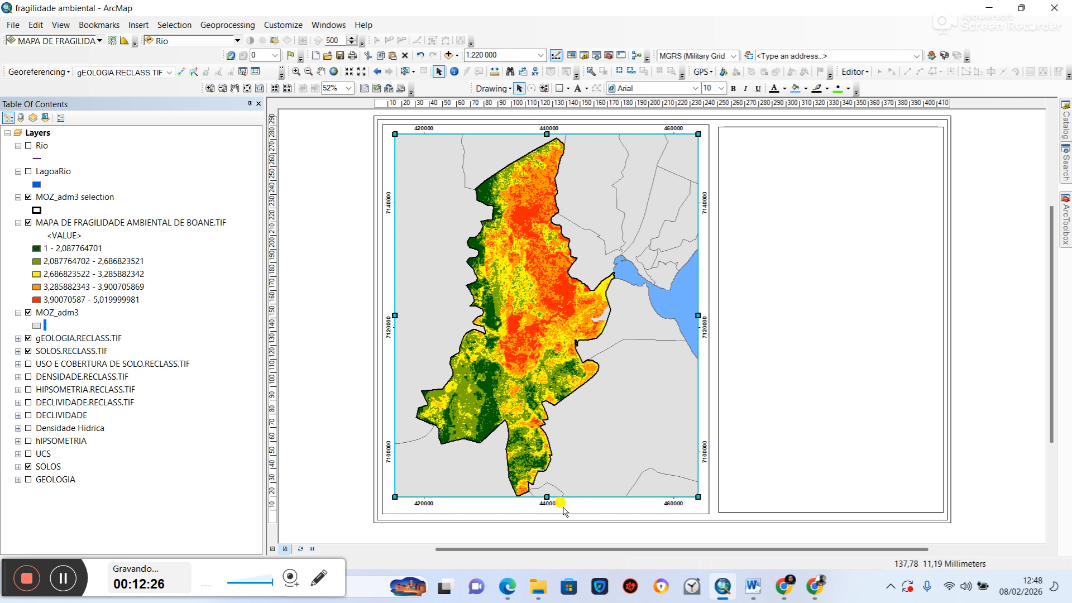
{"action": "left_click_drag", "start_coordinate": [546, 496], "coordinate": [545, 500]}
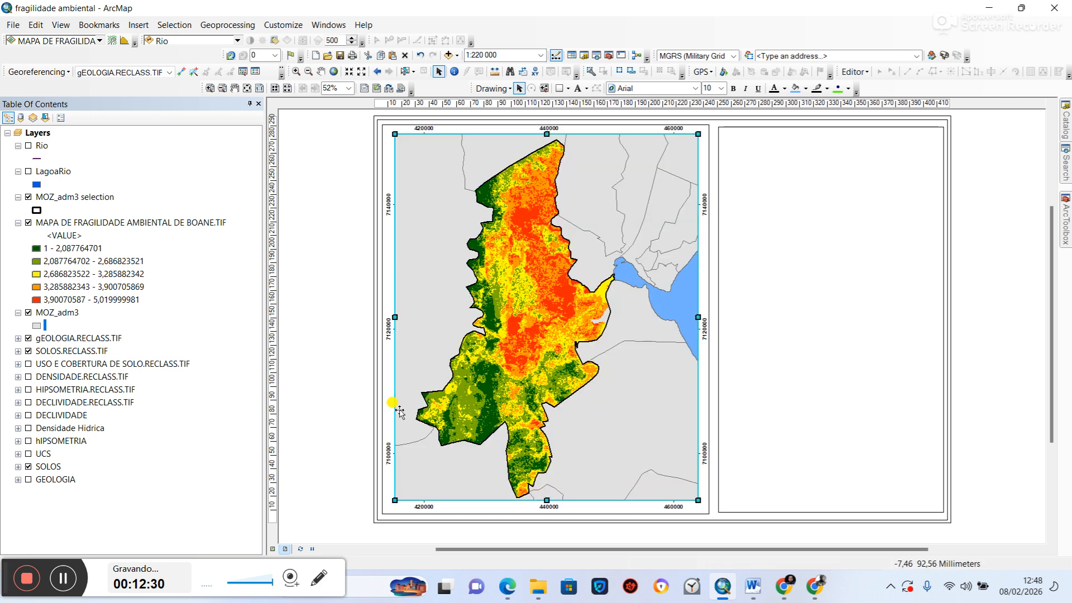
{"action": "left_click", "coordinate": [299, 395]}
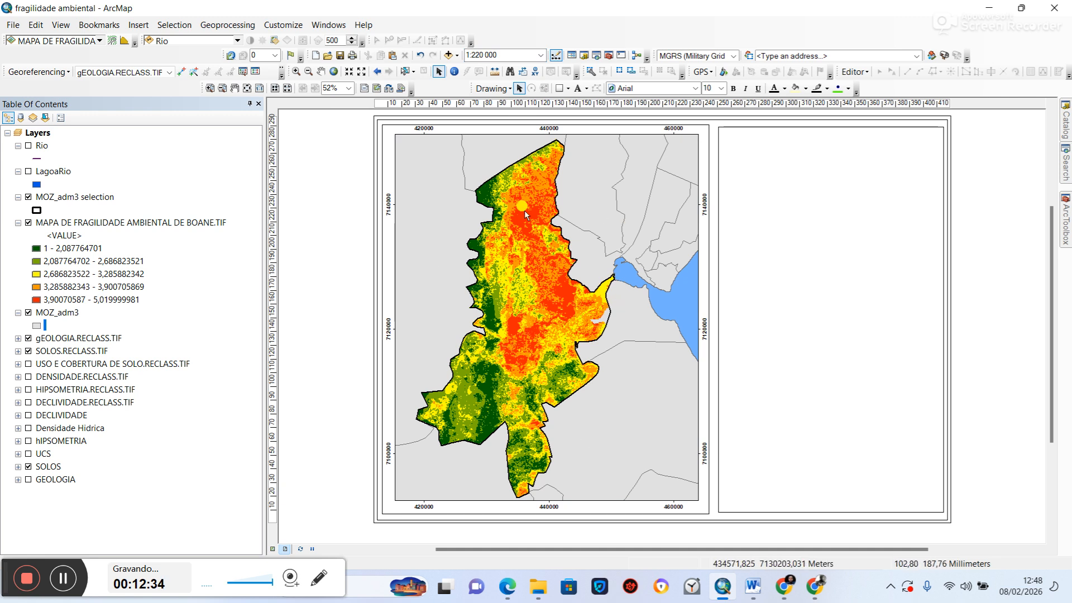
{"action": "left_click", "coordinate": [599, 347]}
{"action": "left_click", "coordinate": [637, 196]}
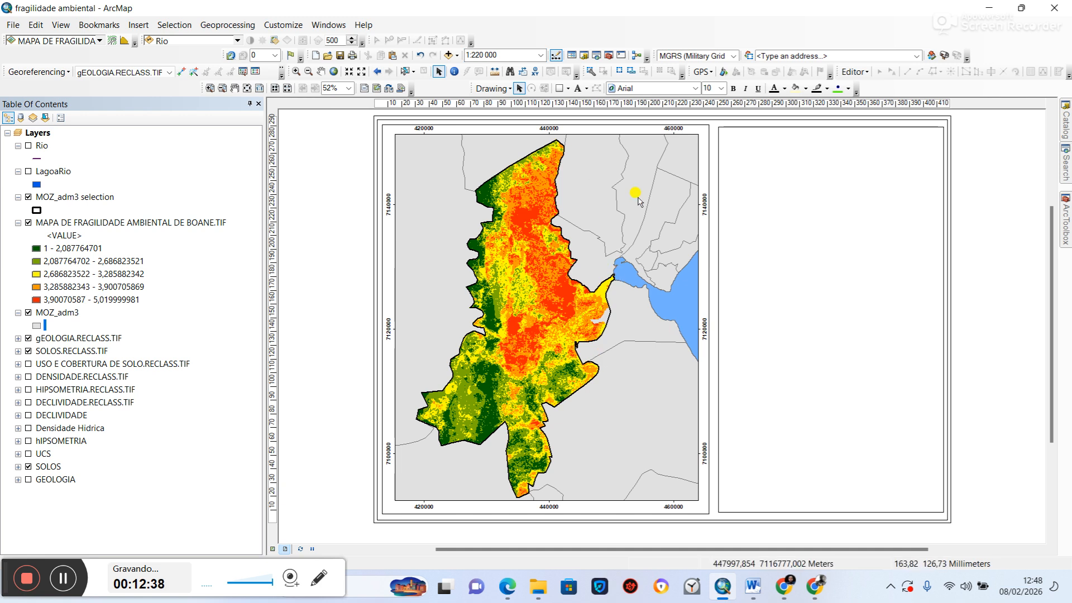